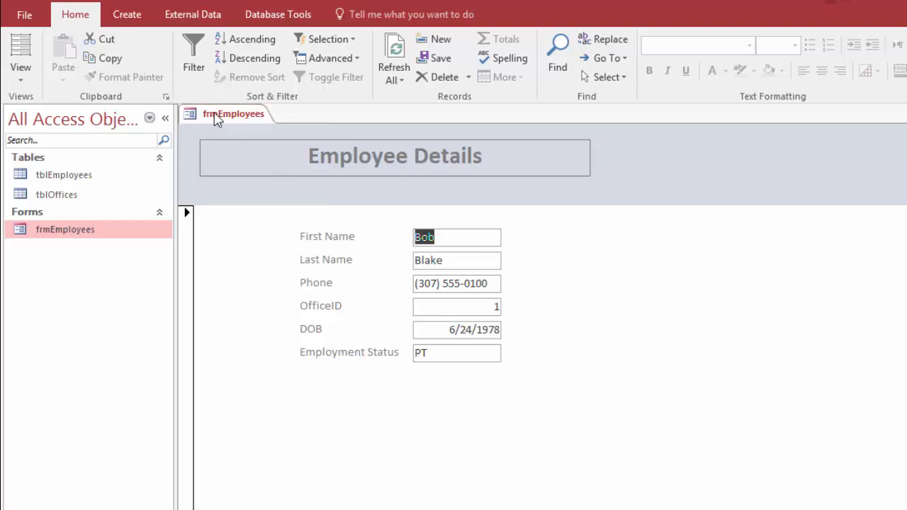
Step: Open frmEmployees in Design View and left-align the text of the OfficeID field
{"action": "right_click", "coordinate": [216, 119]}
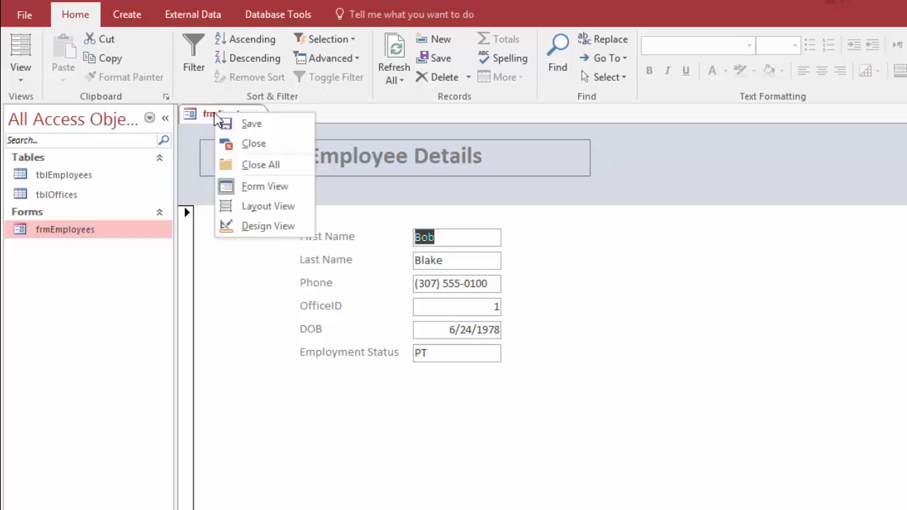
{"action": "left_click", "coordinate": [268, 226]}
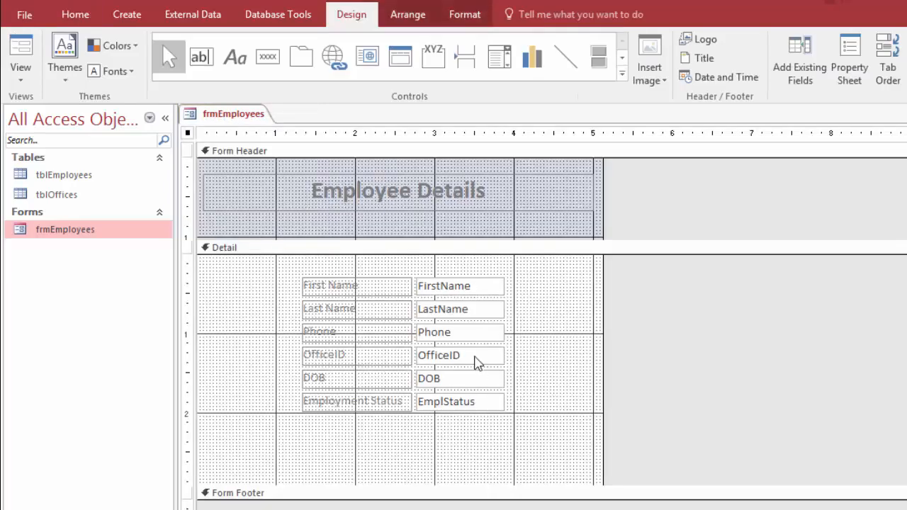
{"action": "left_click", "coordinate": [473, 360]}
{"action": "left_click", "coordinate": [468, 356]}
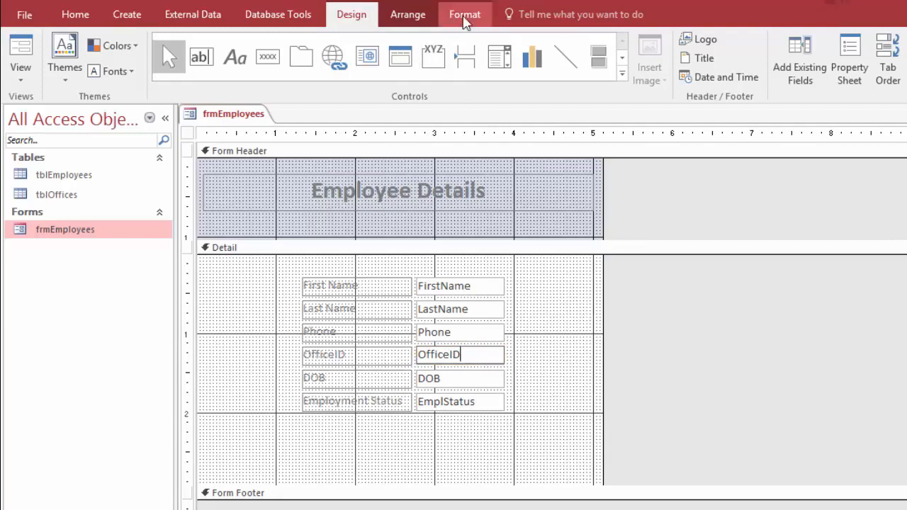
{"action": "left_click", "coordinate": [459, 20]}
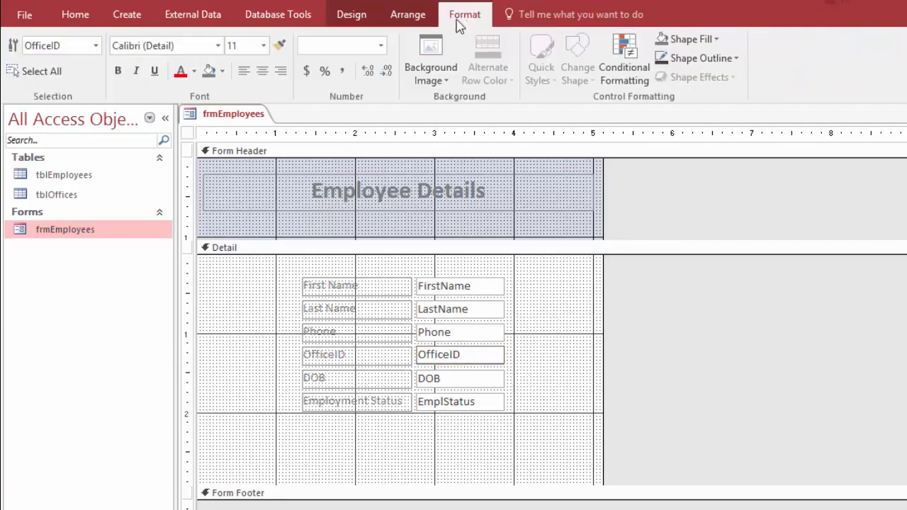
{"action": "left_click", "coordinate": [243, 71]}
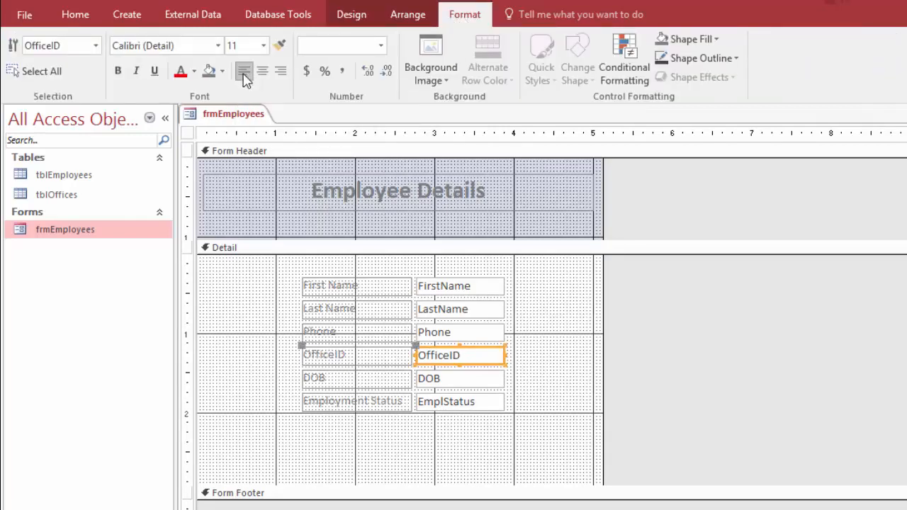
Step: Left-align the text of the DOB field in the Detail section
{"action": "left_click", "coordinate": [457, 379]}
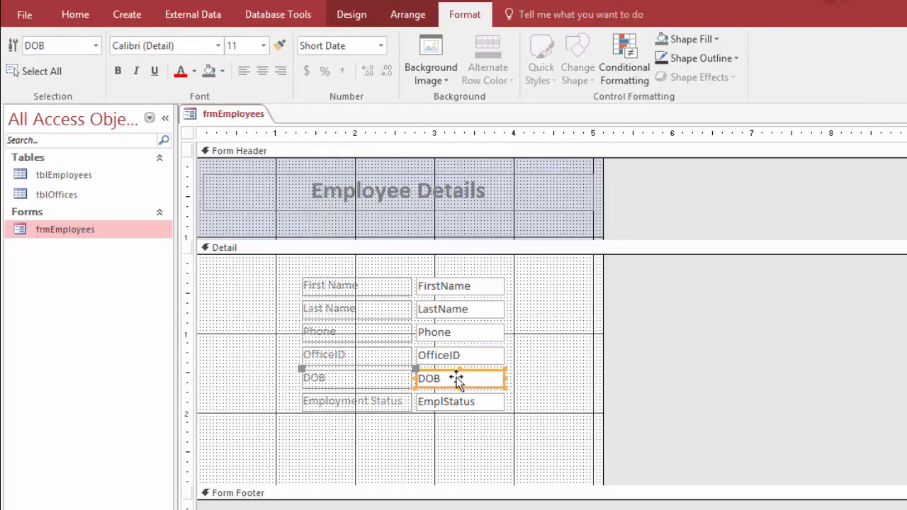
{"action": "left_click", "coordinate": [457, 380]}
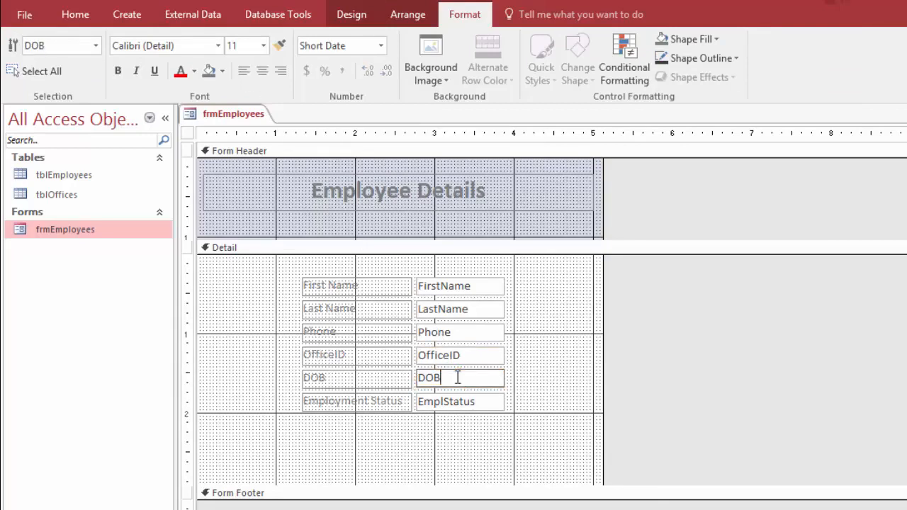
{"action": "left_click", "coordinate": [243, 71]}
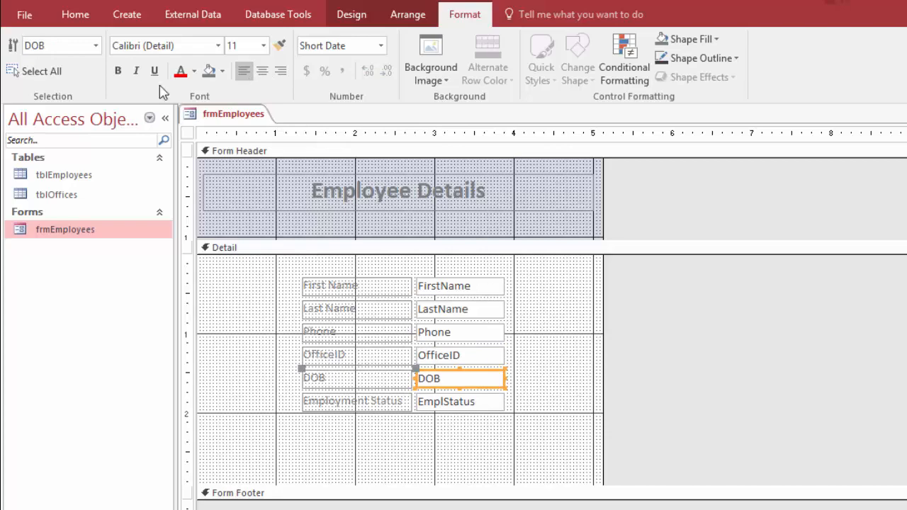
Step: Show frmEmployees in Form View and save the form
{"action": "right_click", "coordinate": [236, 115]}
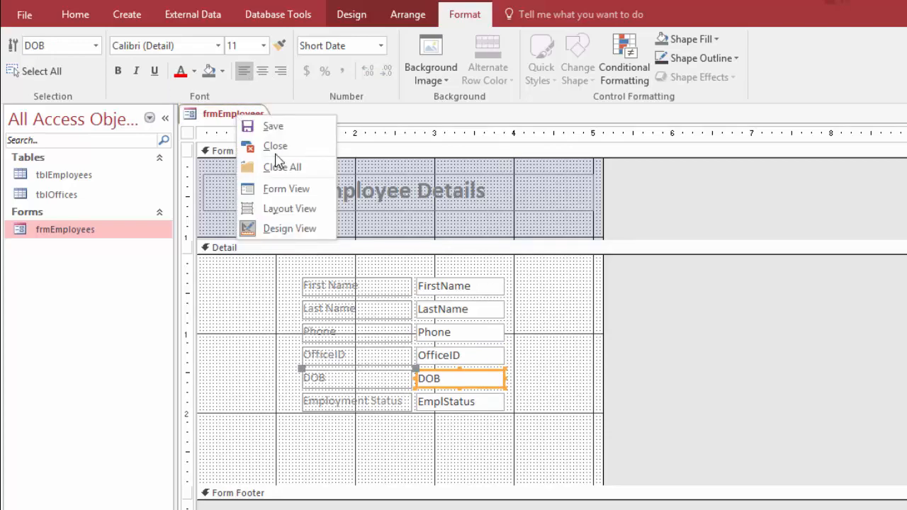
{"action": "left_click", "coordinate": [289, 190]}
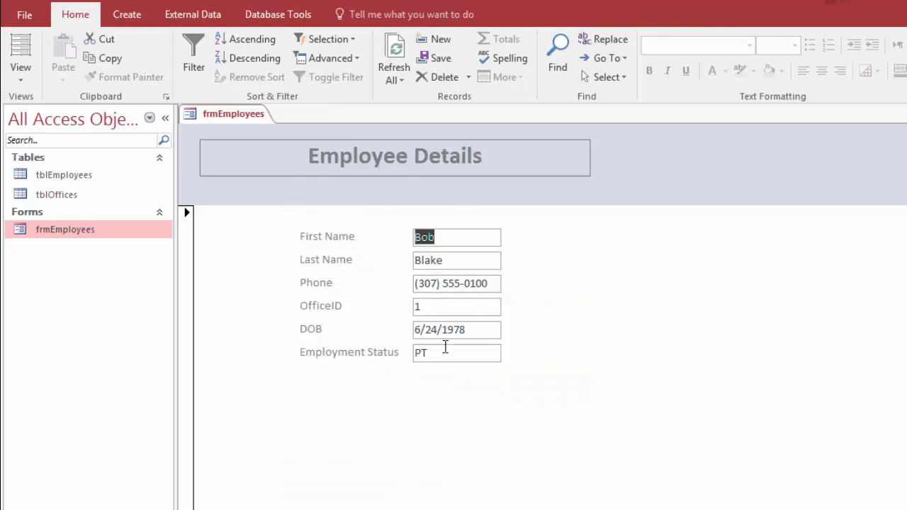
{"action": "right_click", "coordinate": [218, 112]}
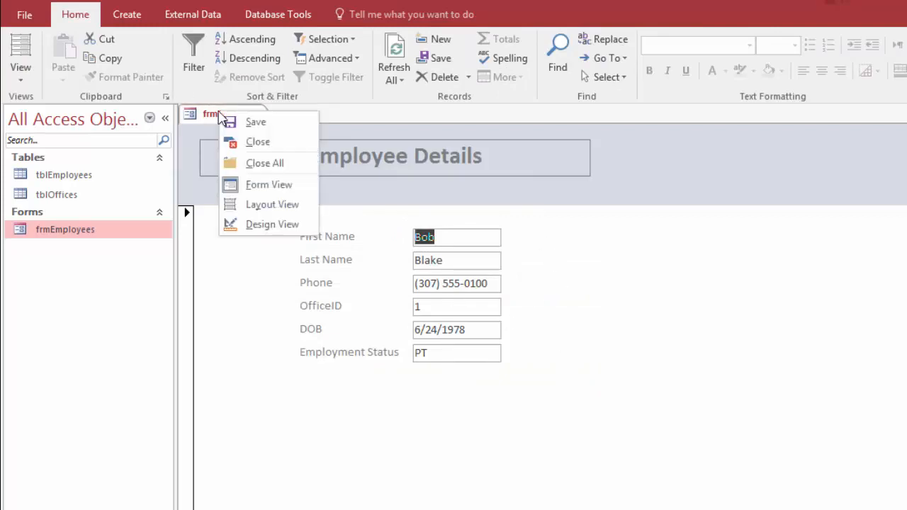
{"action": "left_click", "coordinate": [257, 124]}
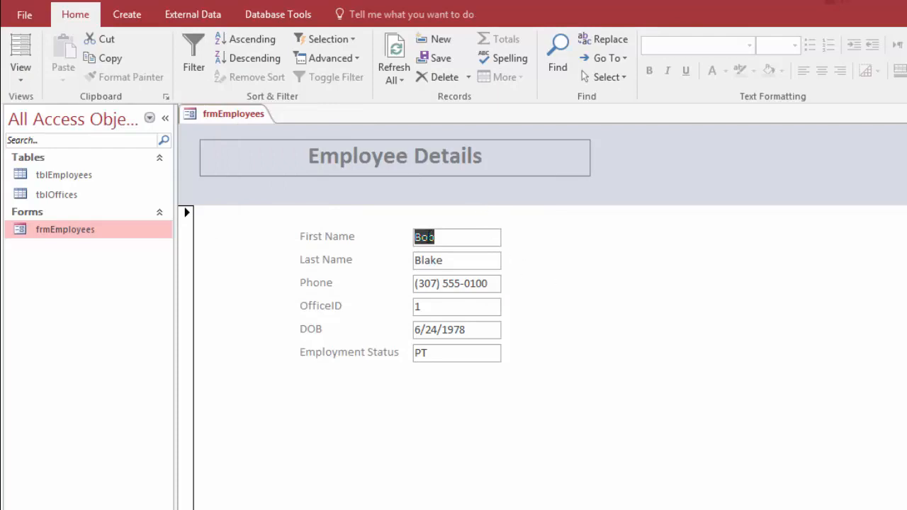
Step: In Design View, slightly reduce the height of the Form Header and its Employee Details title box, and return to Form View
{"action": "right_click", "coordinate": [228, 122]}
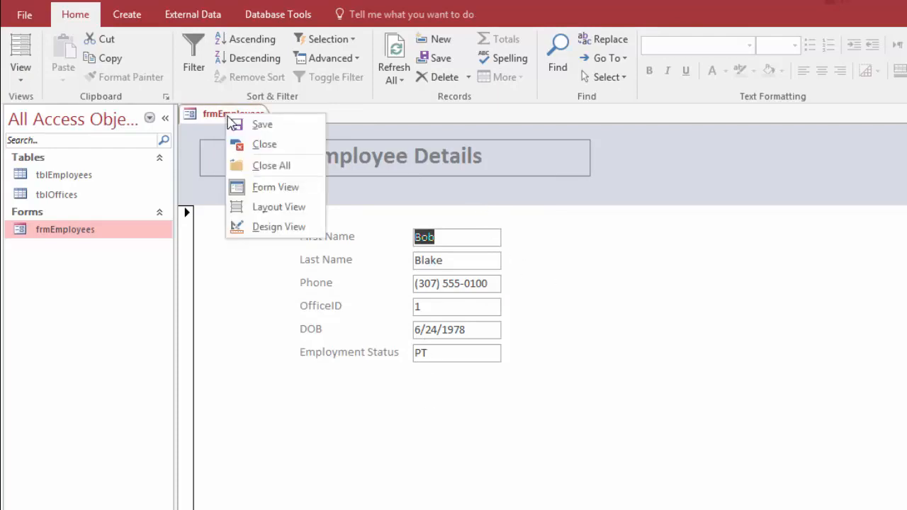
{"action": "left_click", "coordinate": [275, 229]}
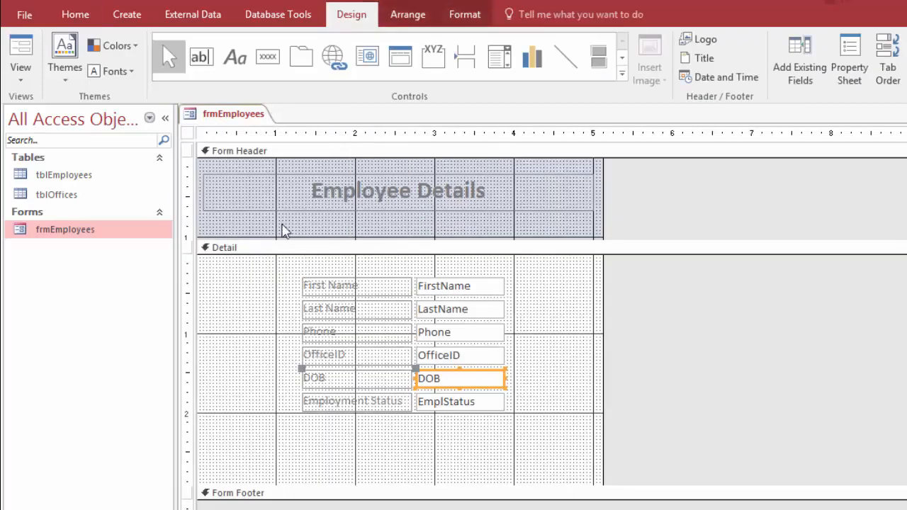
{"action": "left_click_drag", "start_coordinate": [382, 237], "coordinate": [384, 223]}
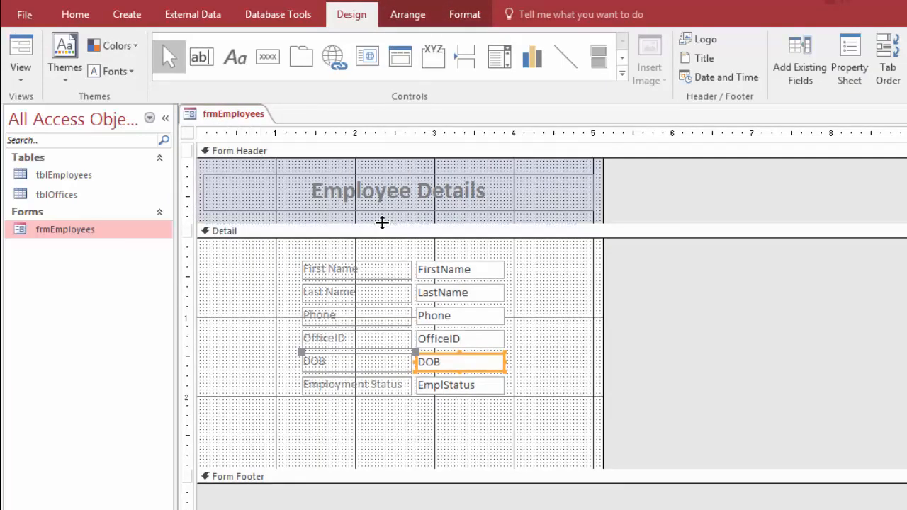
{"action": "left_click", "coordinate": [390, 211]}
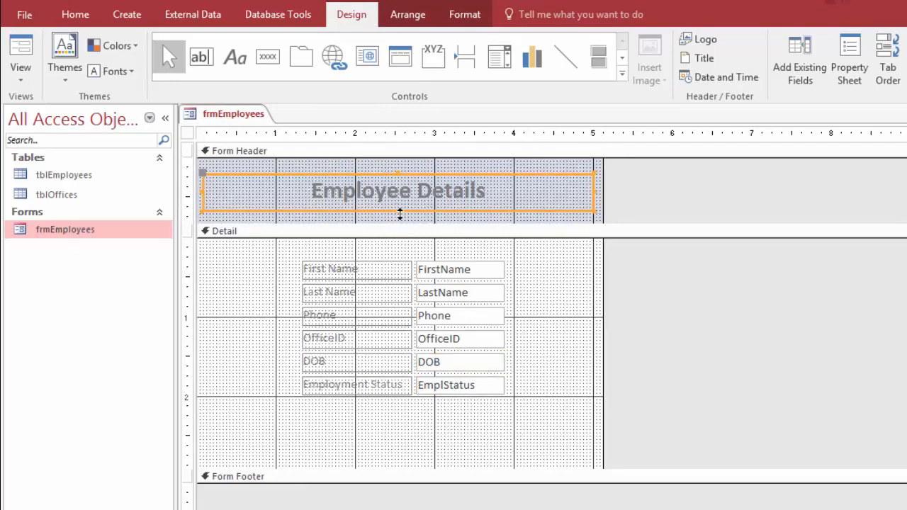
{"action": "left_click_drag", "start_coordinate": [399, 210], "coordinate": [399, 207]}
{"action": "right_click", "coordinate": [206, 121]}
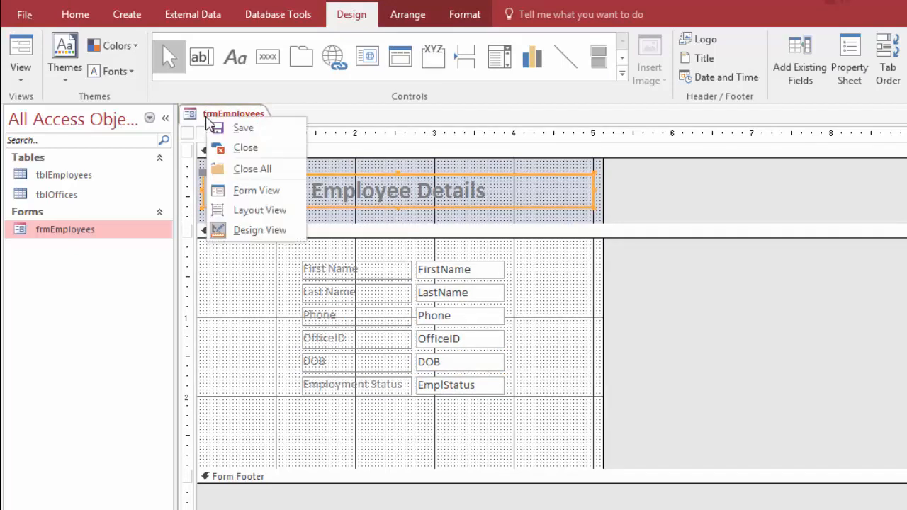
{"action": "left_click", "coordinate": [253, 191]}
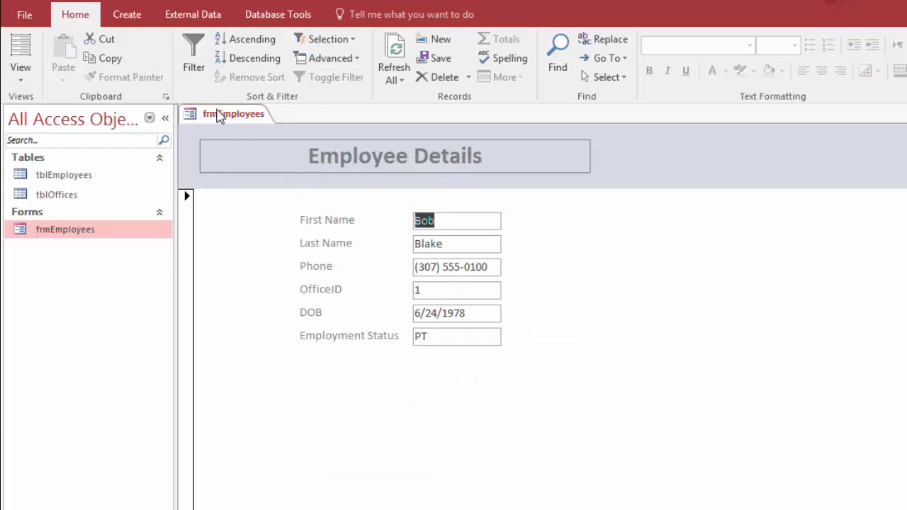
Step: Delete the OfficeID text box and its label from the Detail section in Design View
{"action": "right_click", "coordinate": [220, 117]}
{"action": "left_click", "coordinate": [262, 224]}
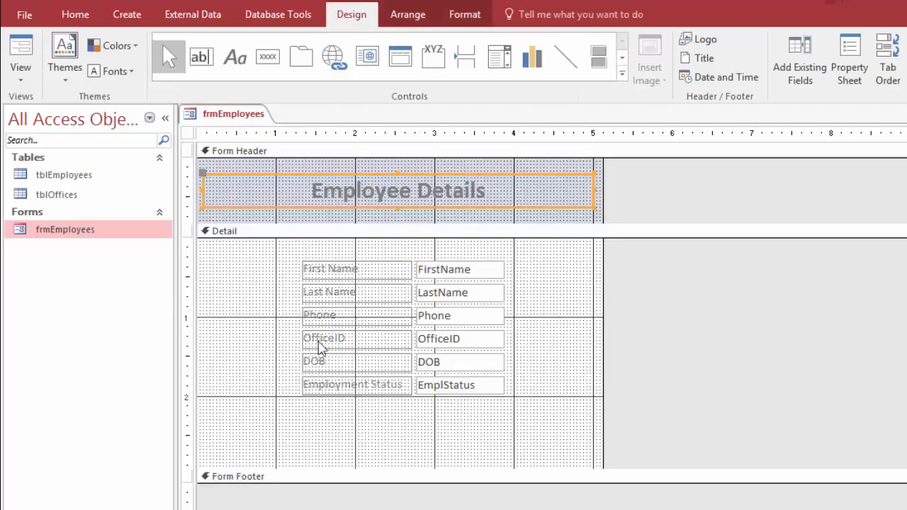
{"action": "left_click_drag", "start_coordinate": [522, 340], "coordinate": [292, 345]}
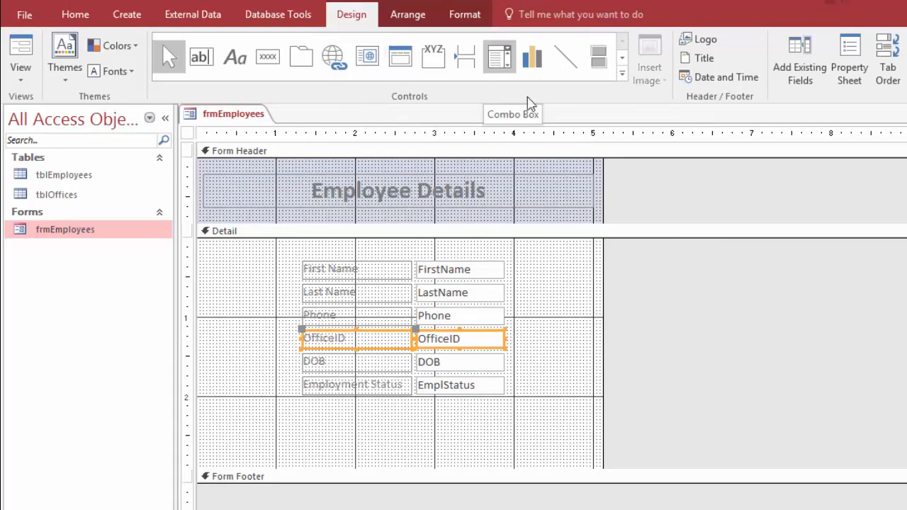
{"action": "right_click", "coordinate": [467, 341]}
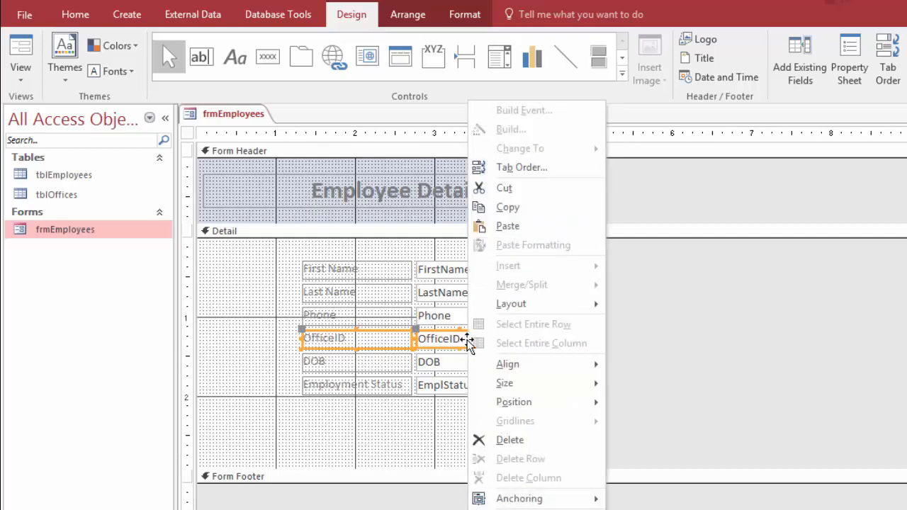
{"action": "left_click", "coordinate": [519, 448]}
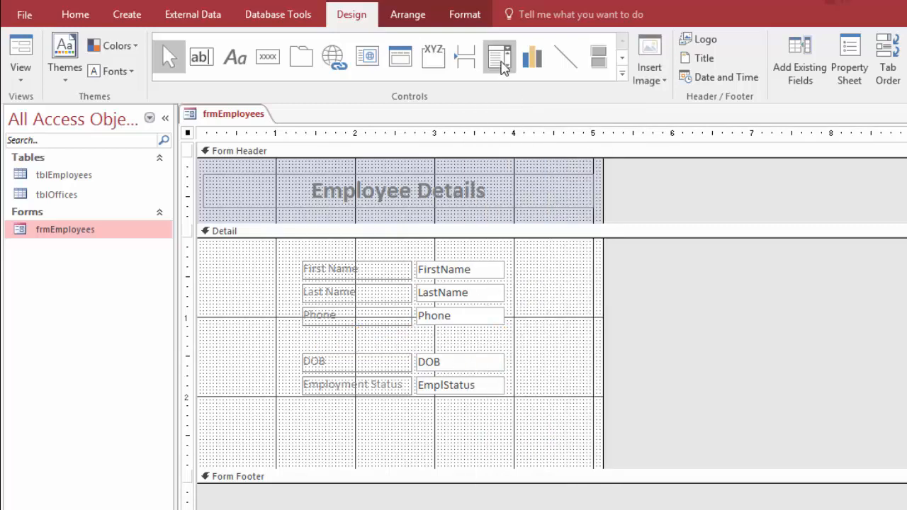
Step: Draw a combo box in the gap between the Phone and DOB fields, matching the width of the neighbouring text boxes
{"action": "left_click", "coordinate": [501, 65]}
{"action": "left_click_drag", "start_coordinate": [418, 334], "coordinate": [508, 350]}
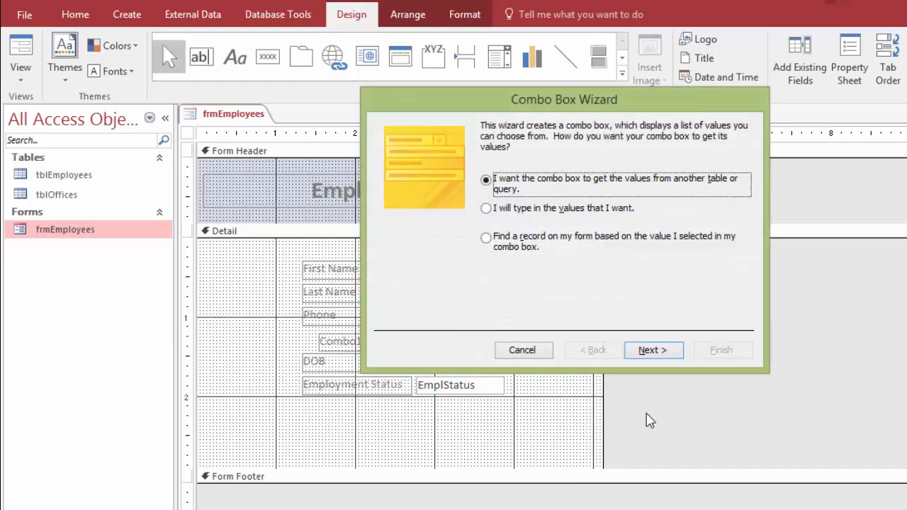
{"action": "left_click_drag", "start_coordinate": [701, 105], "coordinate": [576, 162]}
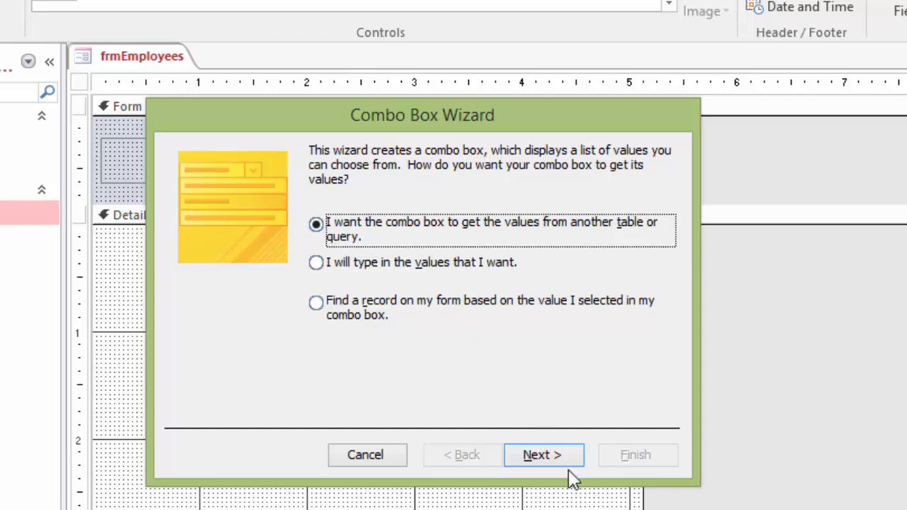
Step: Set the combo box to get its values from another table and choose tblOffices as the source
{"action": "left_click", "coordinate": [547, 457]}
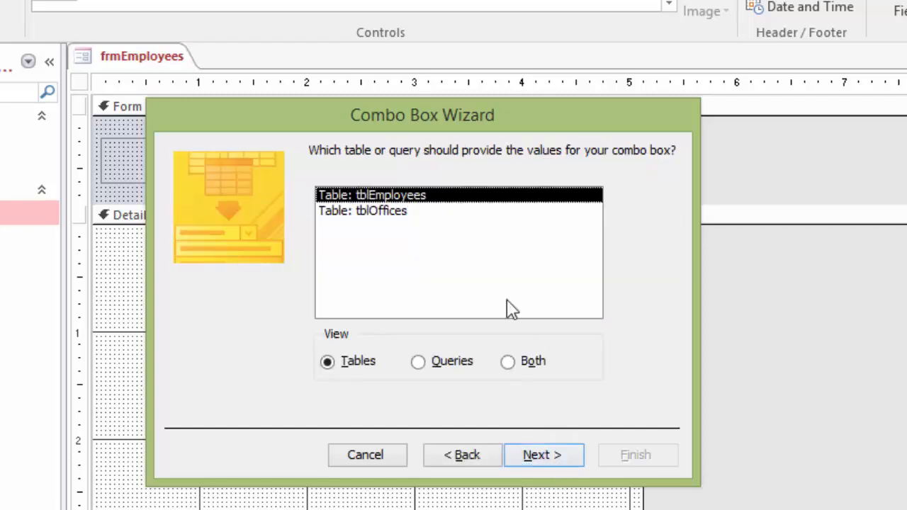
{"action": "left_click", "coordinate": [392, 217]}
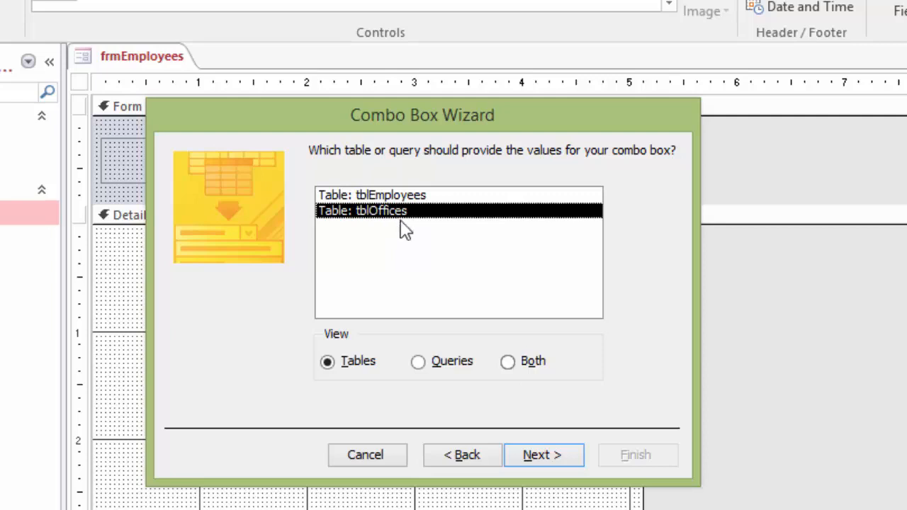
{"action": "left_click", "coordinate": [557, 464]}
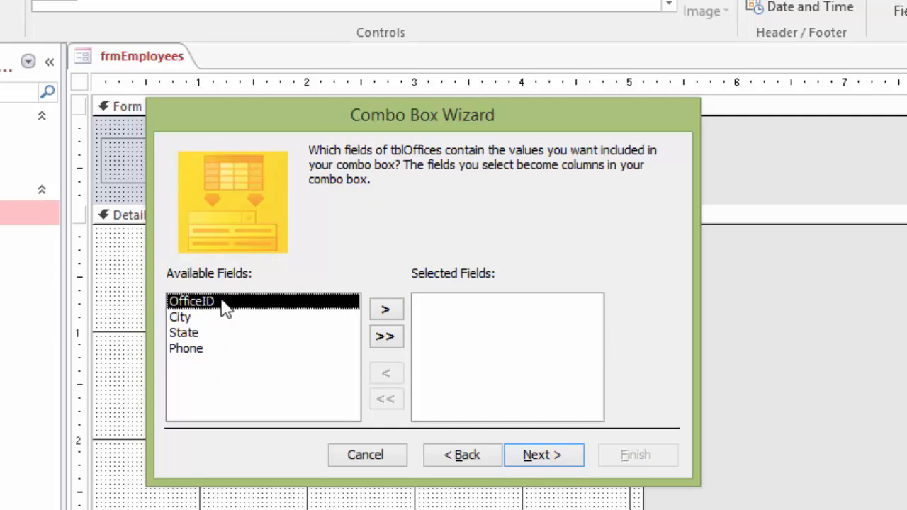
Step: Include the OfficeID and City fields of tblOffices as the combo box columns
{"action": "left_click", "coordinate": [386, 311]}
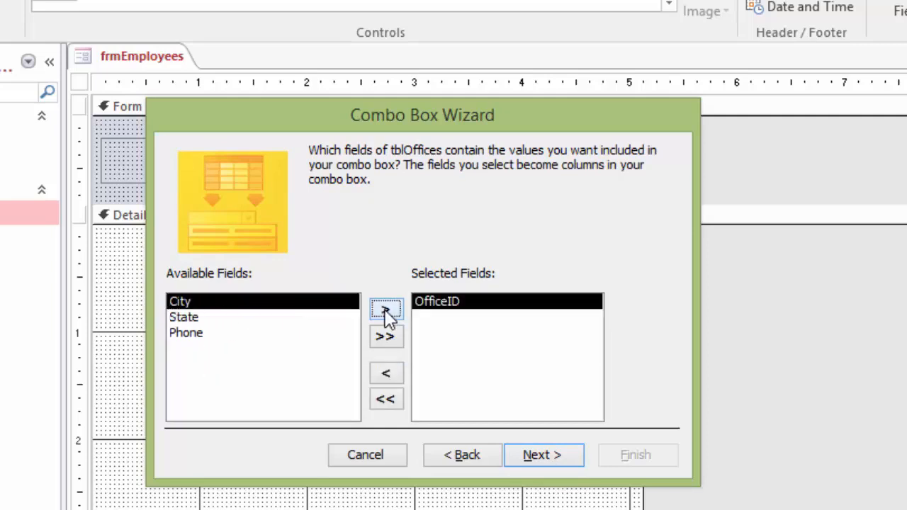
{"action": "left_click", "coordinate": [386, 312]}
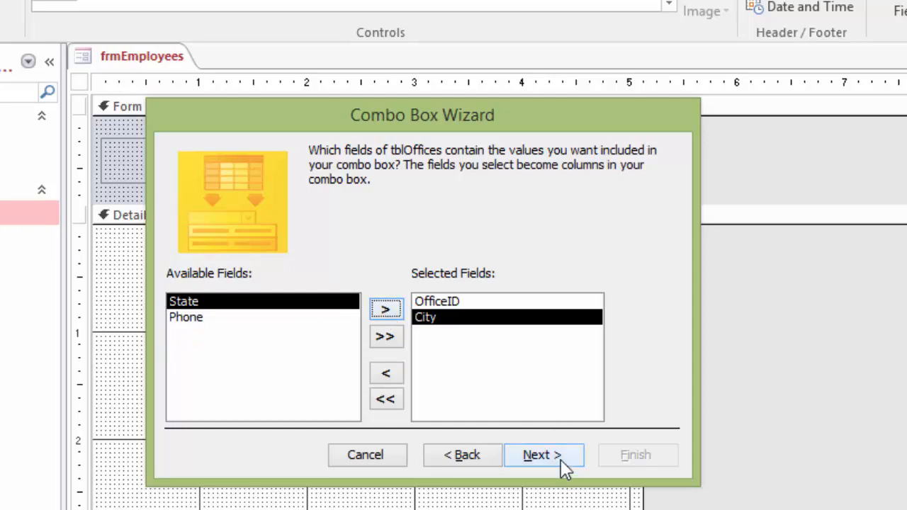
{"action": "left_click", "coordinate": [542, 455]}
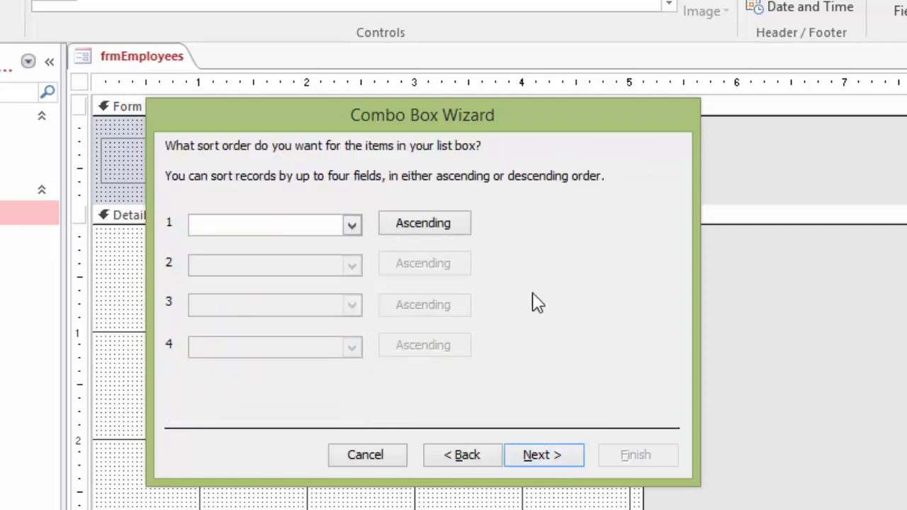
Step: Sort the combo box items by City in ascending order
{"action": "left_click", "coordinate": [351, 225]}
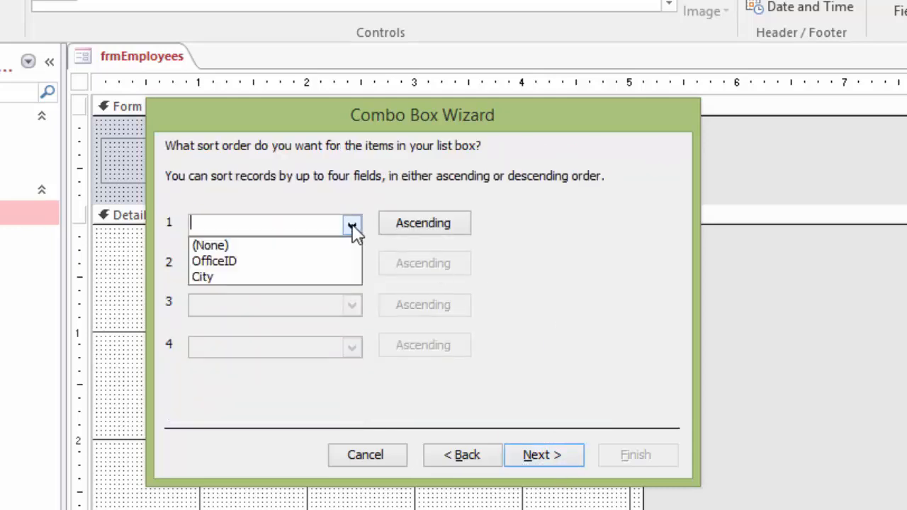
{"action": "left_click", "coordinate": [248, 278]}
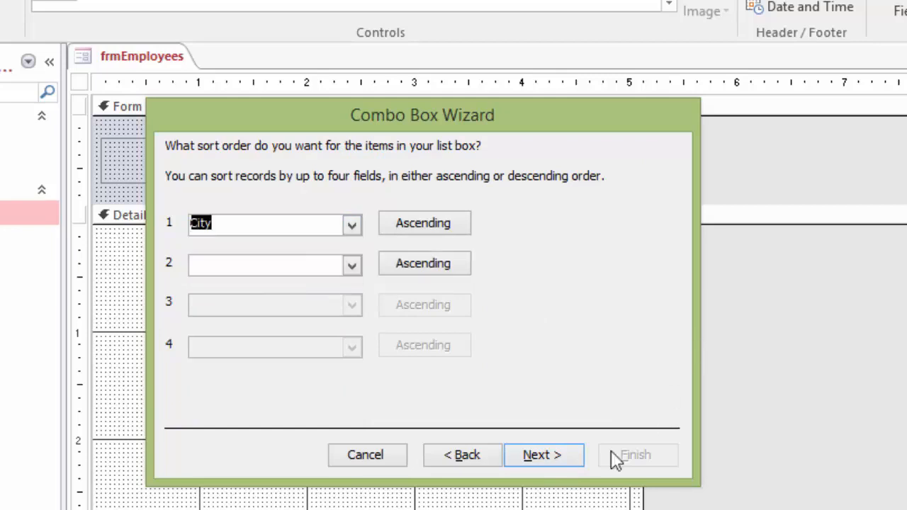
{"action": "left_click", "coordinate": [543, 456]}
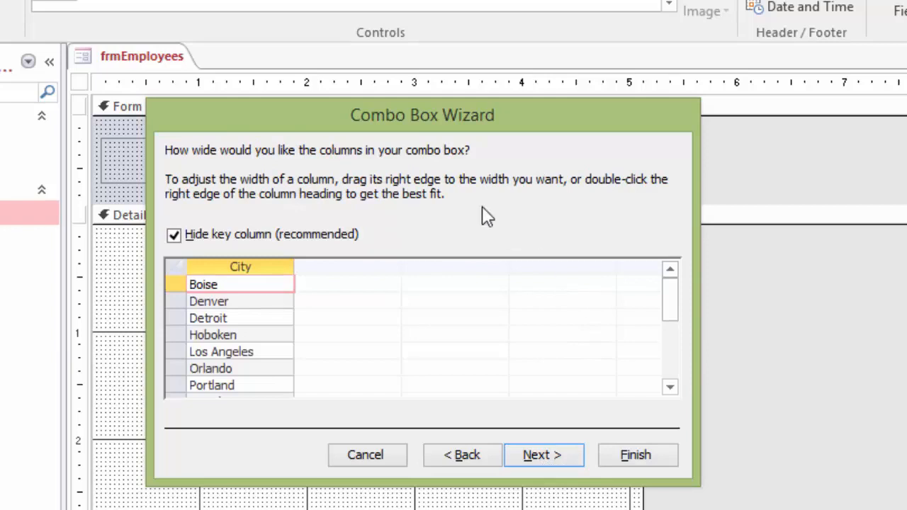
Step: Narrow the City column of the combo box to fit the city names and keep the key column hidden
{"action": "left_click_drag", "start_coordinate": [294, 267], "coordinate": [268, 267]}
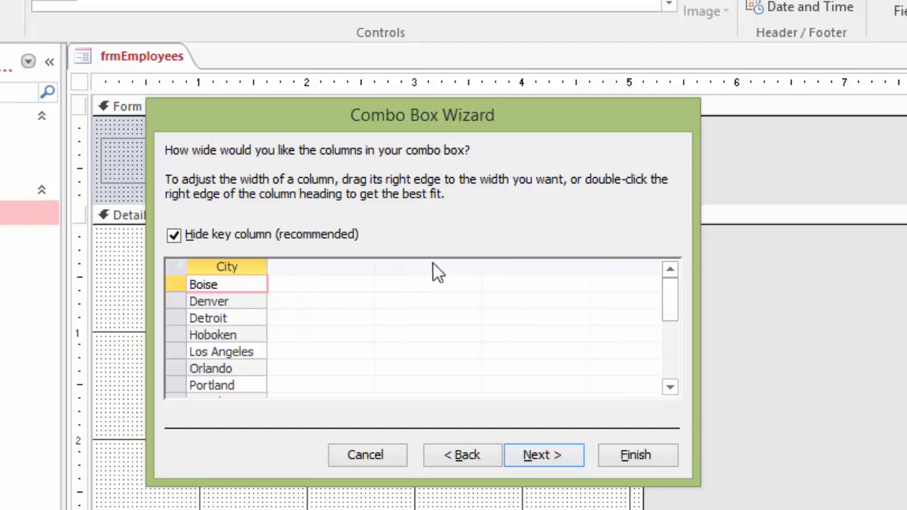
{"action": "left_click", "coordinate": [174, 235]}
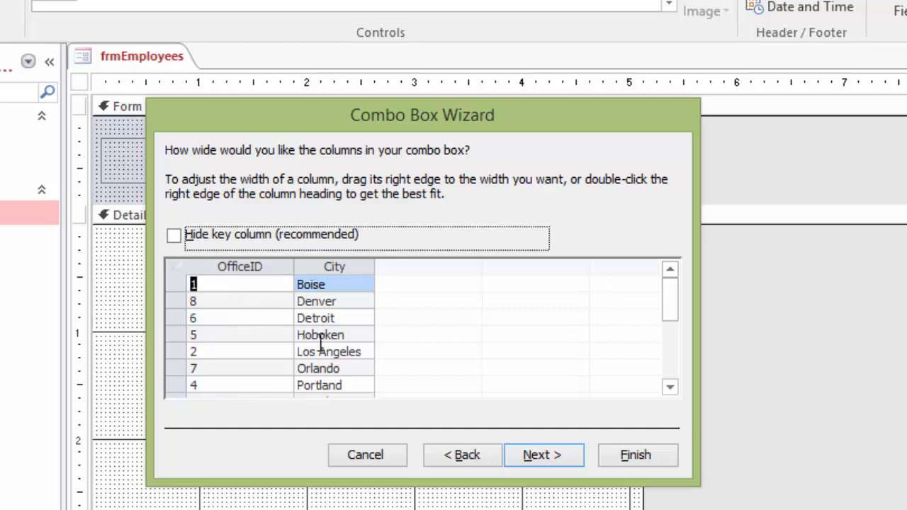
{"action": "left_click", "coordinate": [174, 236]}
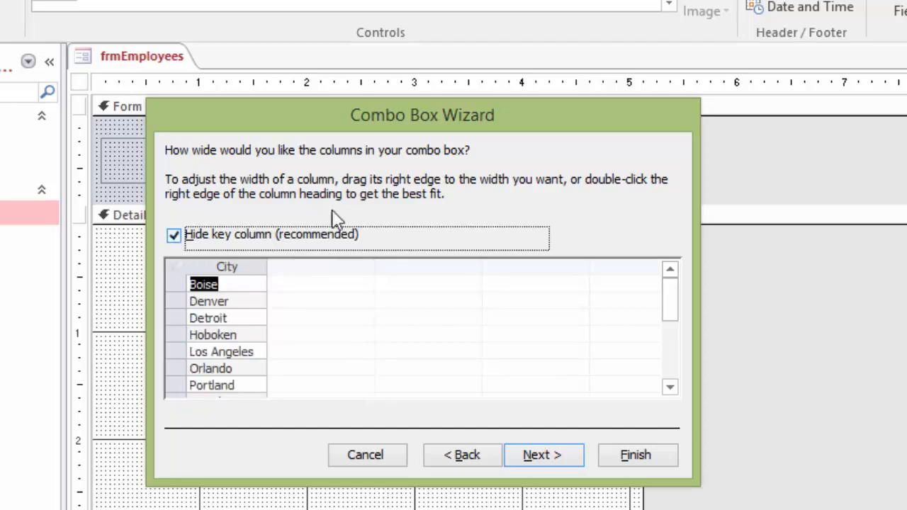
{"action": "left_click", "coordinate": [542, 455]}
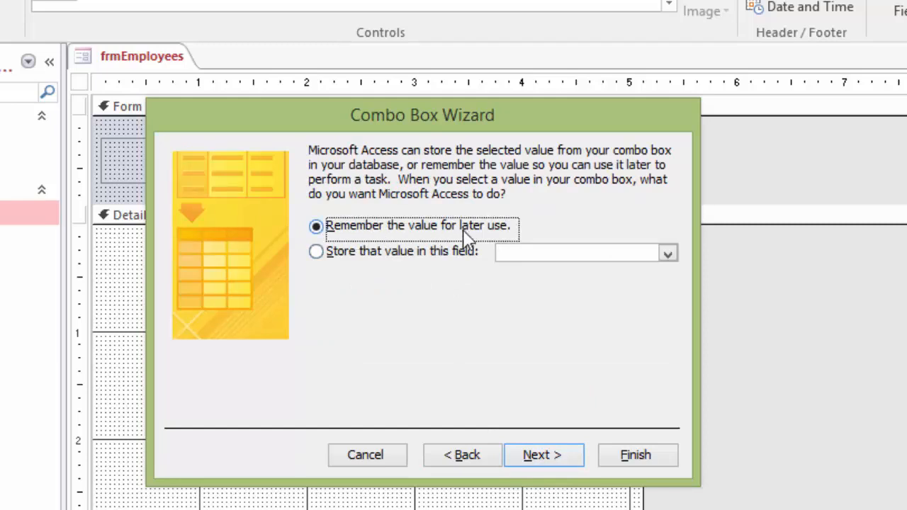
Step: Store the value selected in the combo box in the OfficeID field
{"action": "left_click", "coordinate": [316, 253]}
{"action": "left_click", "coordinate": [667, 254]}
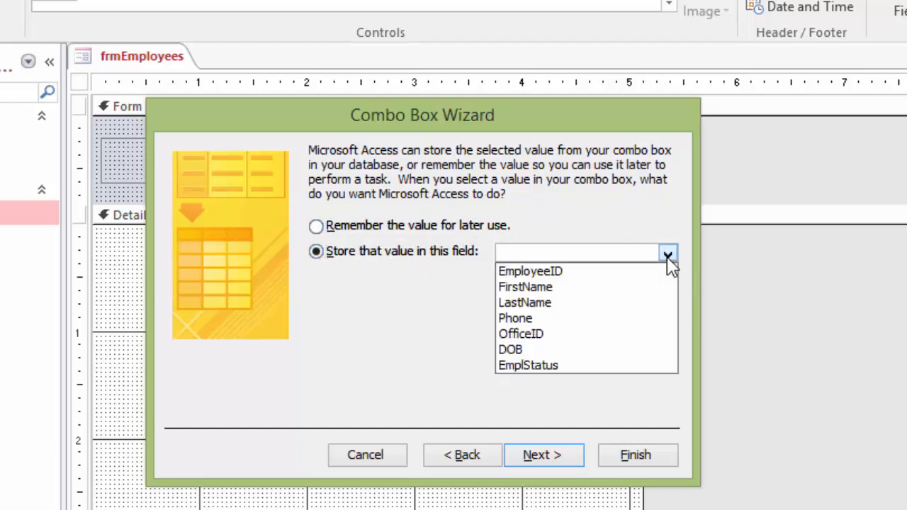
{"action": "left_click", "coordinate": [528, 336]}
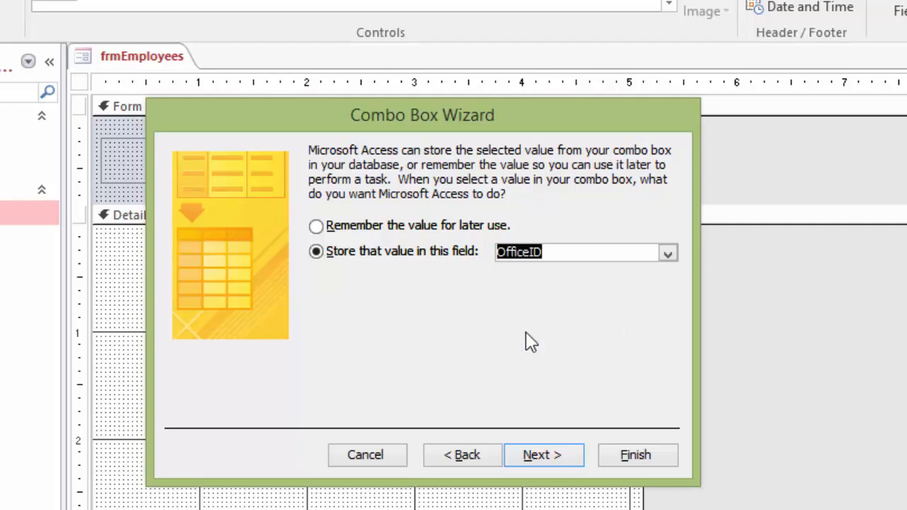
{"action": "left_click", "coordinate": [555, 457]}
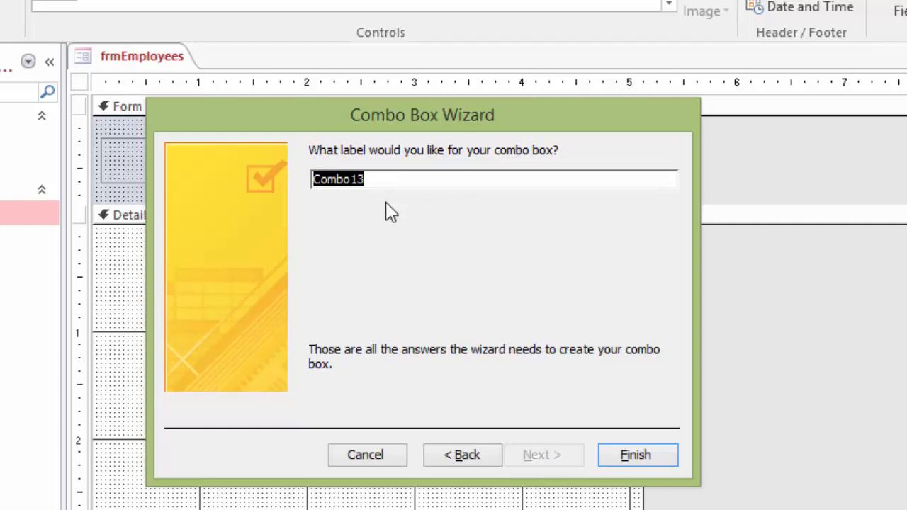
Step: Label the combo box OfficesDropDown and finish the wizard
{"action": "type", "text": "O"}
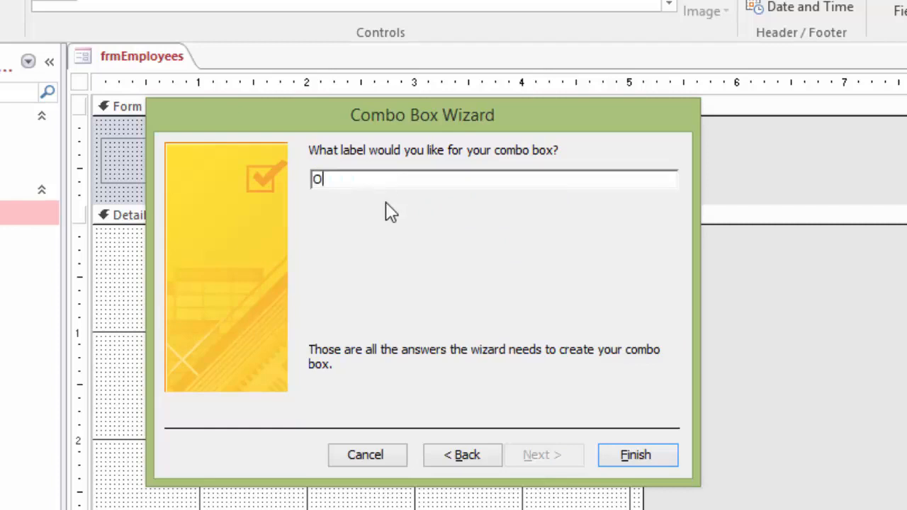
{"action": "type", "text": "fficesDropDown"}
{"action": "left_click", "coordinate": [642, 457]}
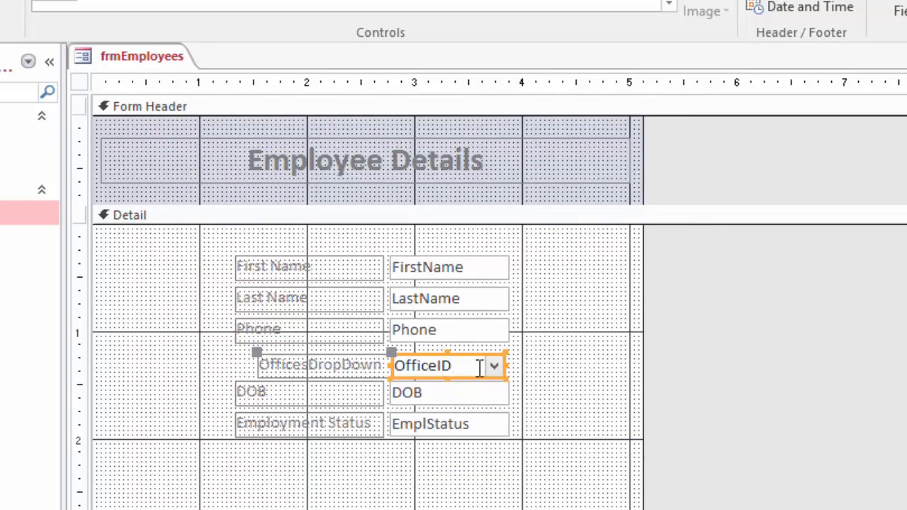
Step: Move the office combo box up slightly to even the row spacing and resize its label to align with the other labels
{"action": "left_click", "coordinate": [489, 366]}
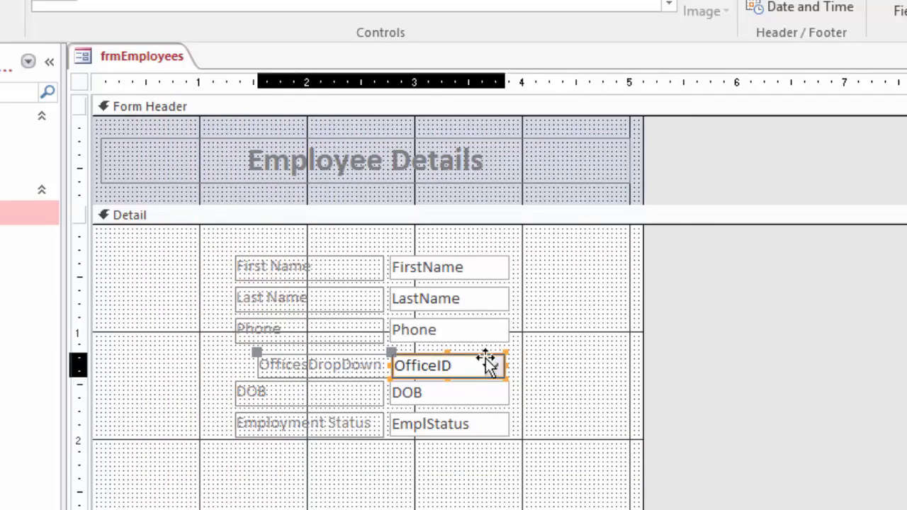
{"action": "left_click_drag", "start_coordinate": [487, 358], "coordinate": [489, 354]}
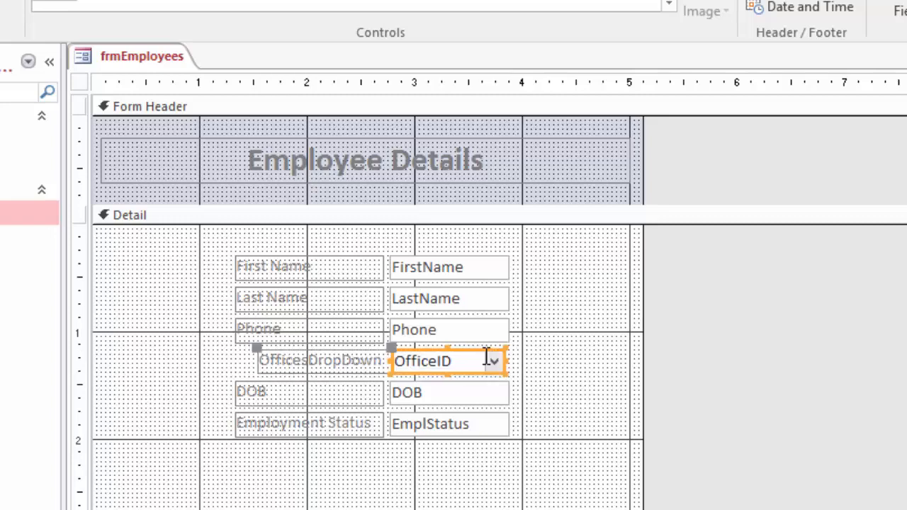
{"action": "left_click", "coordinate": [259, 360]}
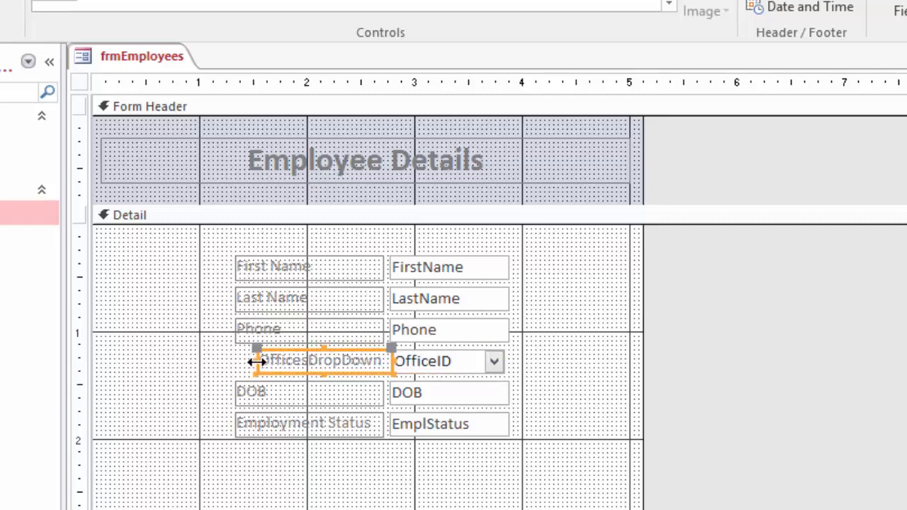
{"action": "left_click_drag", "start_coordinate": [255, 360], "coordinate": [236, 361]}
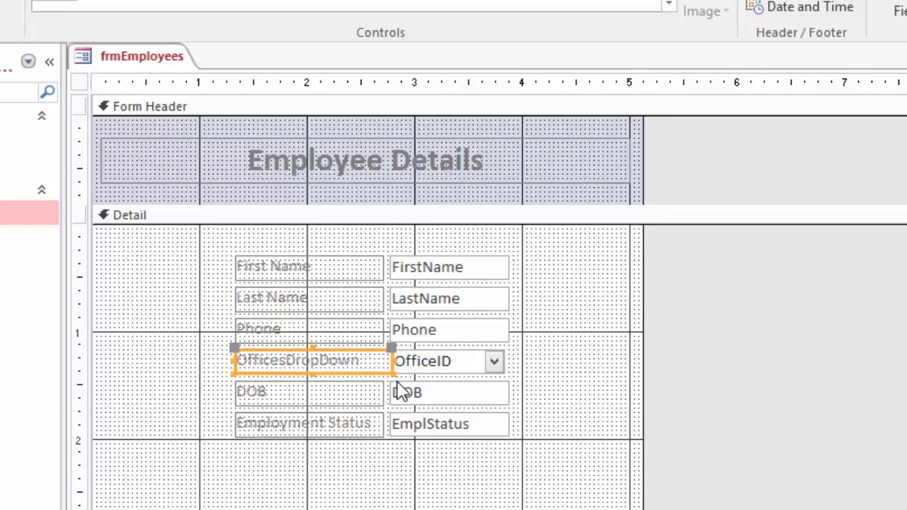
{"action": "left_click_drag", "start_coordinate": [392, 360], "coordinate": [386, 361]}
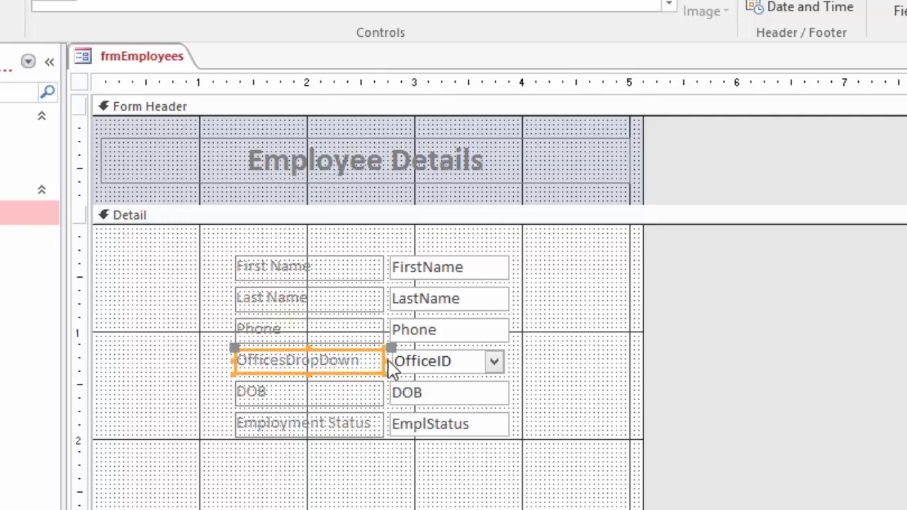
Step: Widen the office combo box to match the width of the text boxes above and below it
{"action": "left_click", "coordinate": [398, 369]}
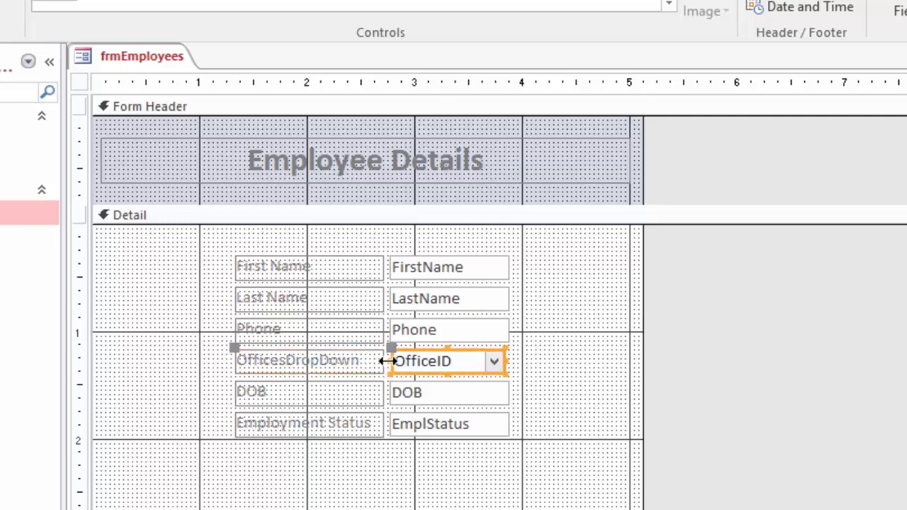
{"action": "left_click_drag", "start_coordinate": [391, 361], "coordinate": [390, 361]}
{"action": "left_click_drag", "start_coordinate": [505, 362], "coordinate": [509, 363]}
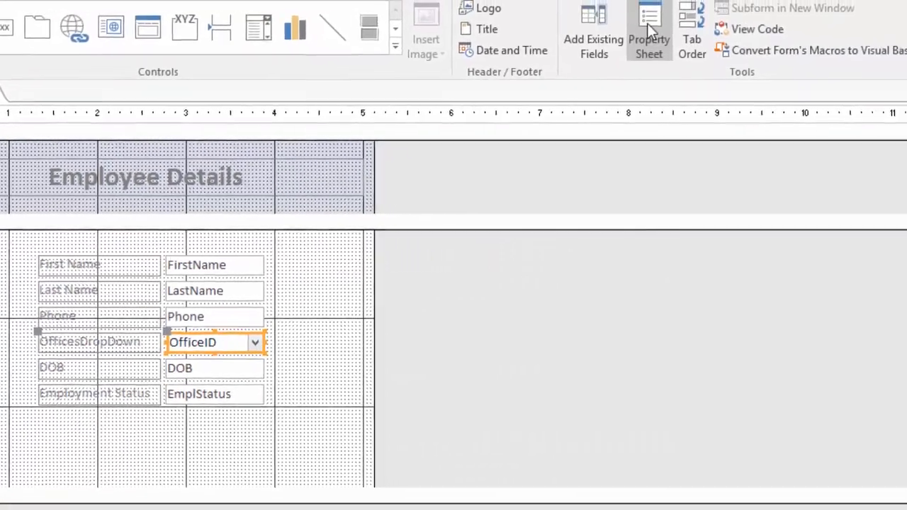
Step: Change the caption of the OfficesDropDown label to Office in its properties
{"action": "left_click", "coordinate": [647, 28]}
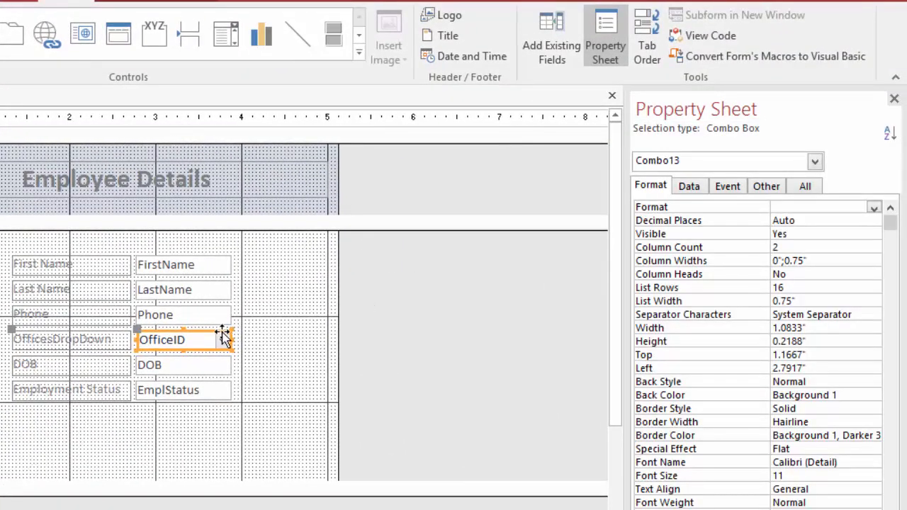
{"action": "left_click", "coordinate": [69, 336]}
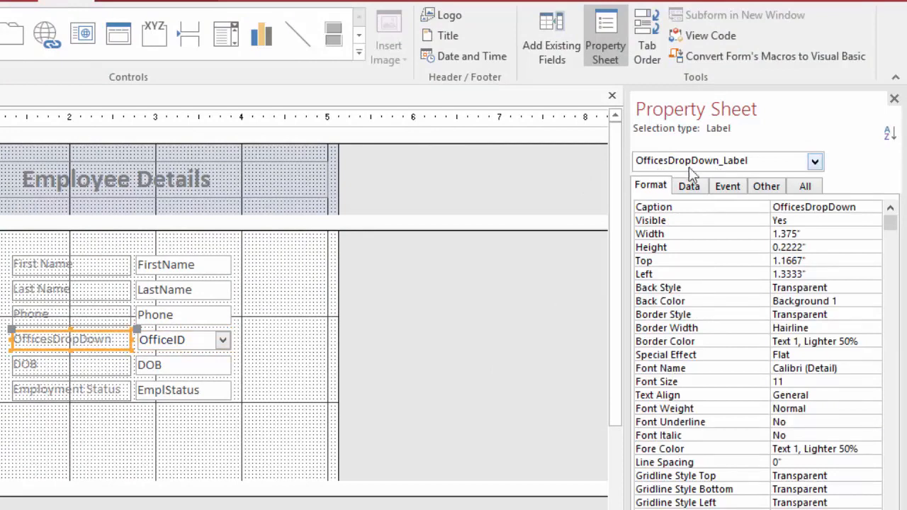
{"action": "left_click", "coordinate": [861, 206]}
{"action": "left_click", "coordinate": [864, 206]}
{"action": "left_click_drag", "start_coordinate": [863, 206], "coordinate": [772, 207]}
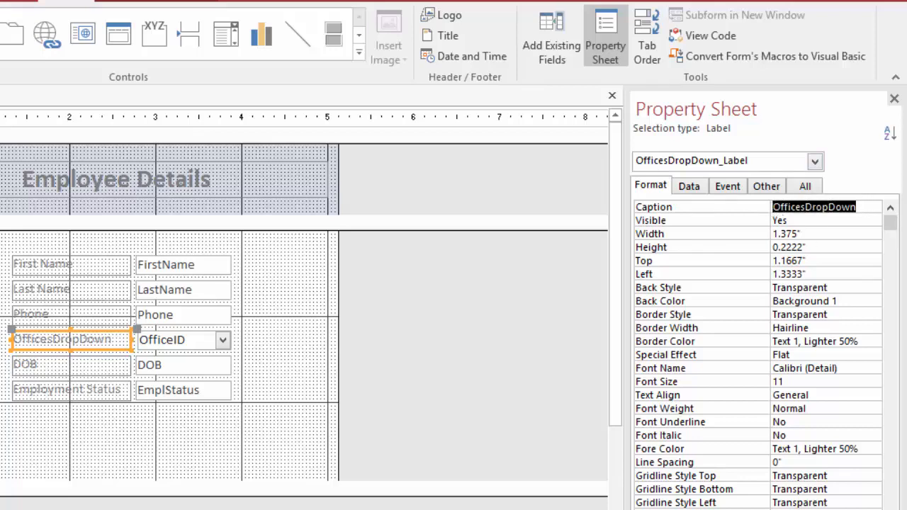
{"action": "type", "text": "Office"}
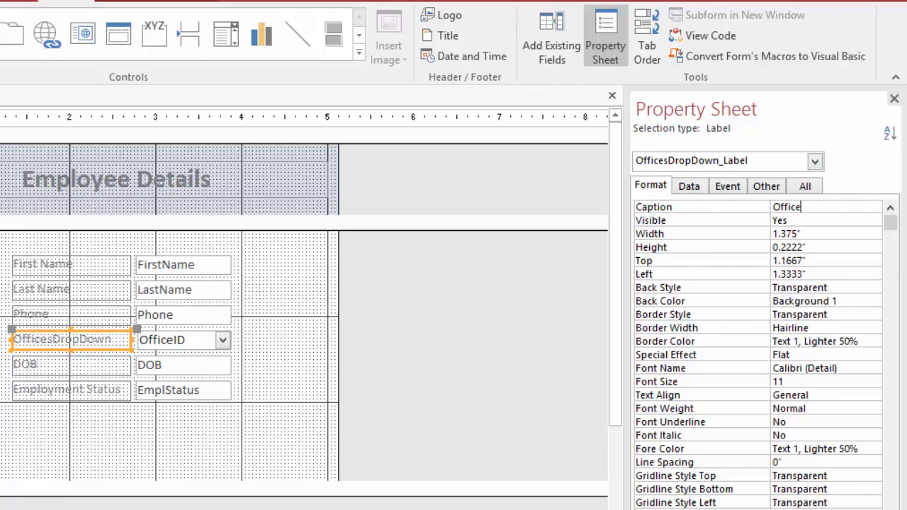
{"action": "key", "text": "Return"}
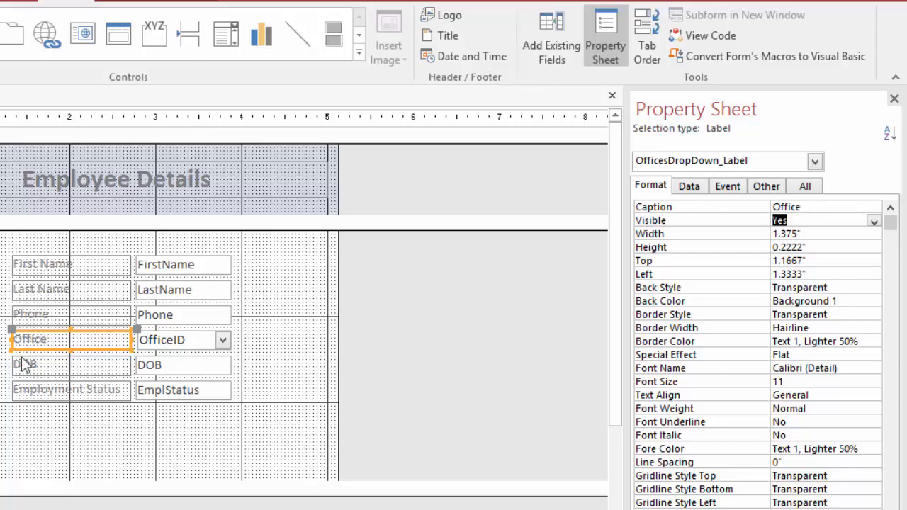
Step: Review the data properties of the office combo box, such as its control source and row source
{"action": "left_click", "coordinate": [56, 339]}
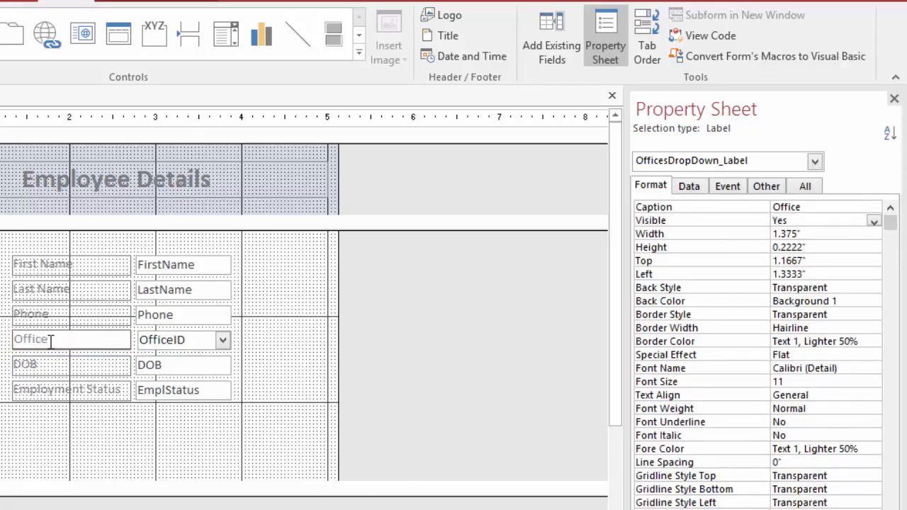
{"action": "type", "text": "L"}
{"action": "left_click", "coordinate": [188, 349]}
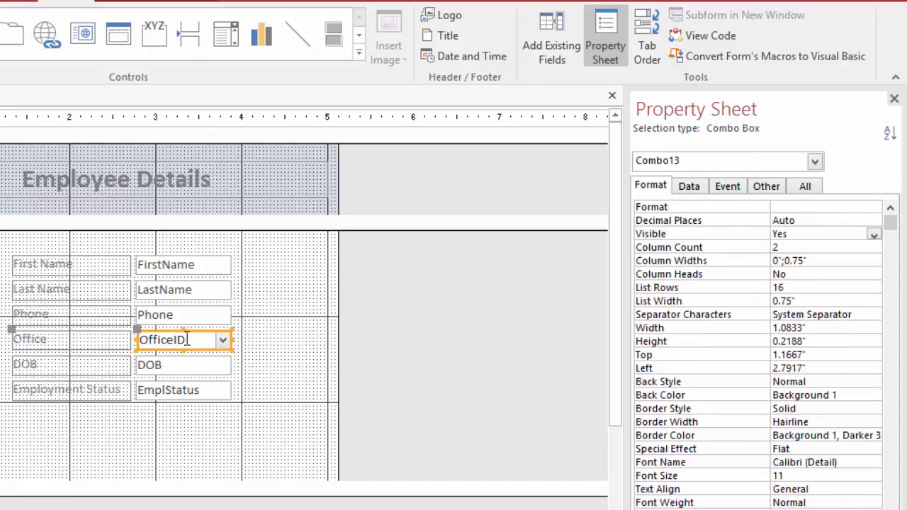
{"action": "left_click", "coordinate": [689, 188]}
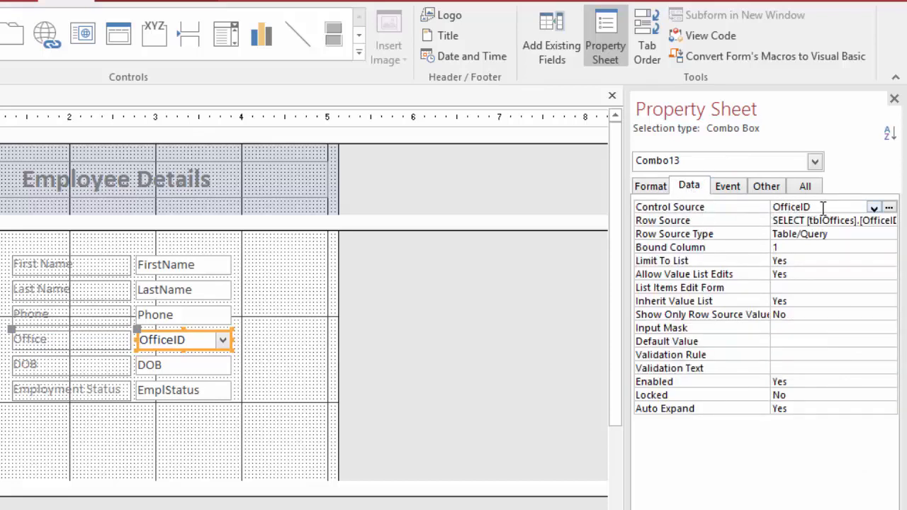
Step: Delete the Employment Status label together with its EmplStatus text box
{"action": "left_click", "coordinate": [255, 394]}
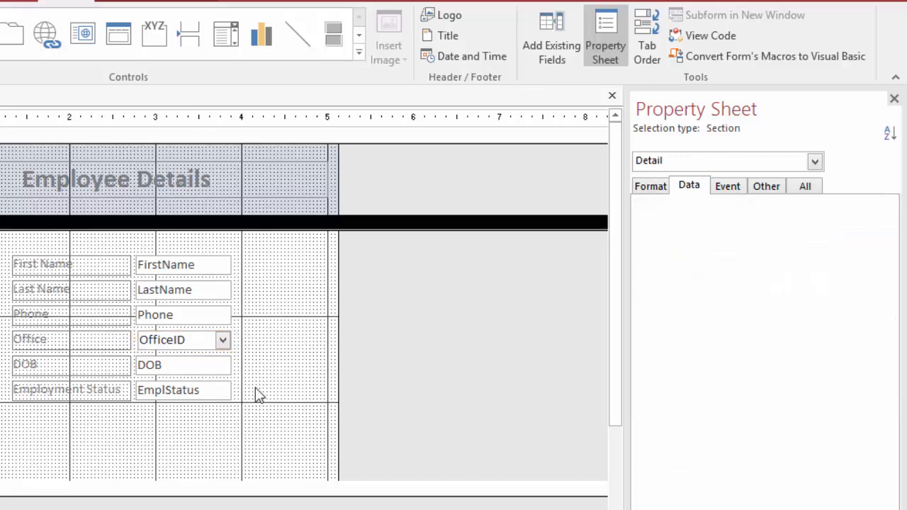
{"action": "left_click_drag", "start_coordinate": [242, 397], "coordinate": [86, 389]}
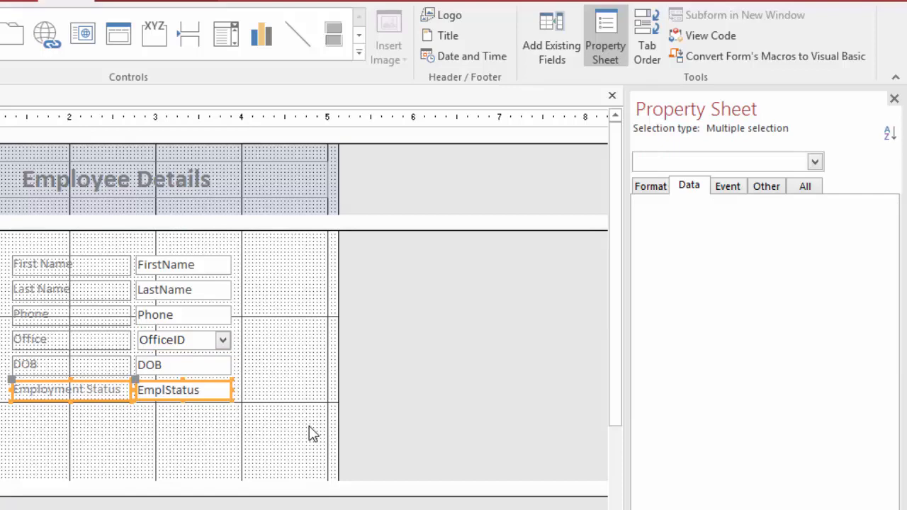
{"action": "key", "text": "Delete"}
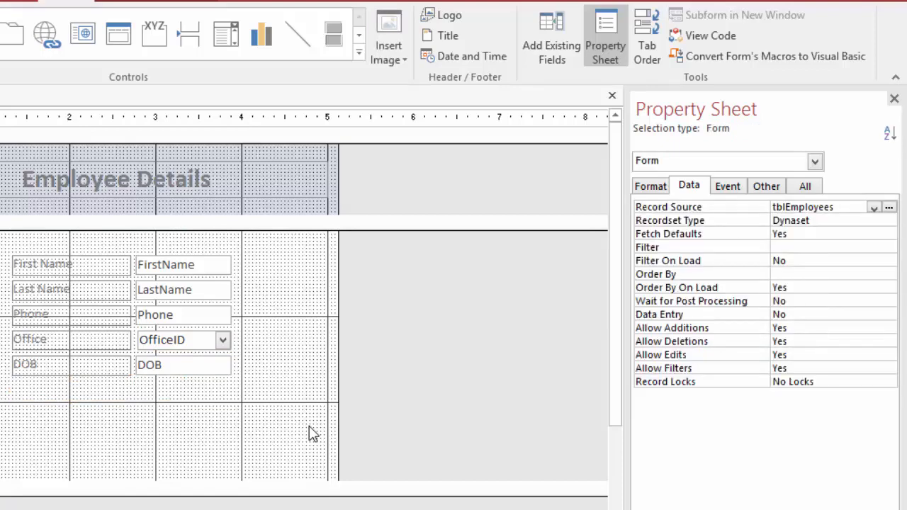
Step: Draw a new combo box below the DOB field and choose to supply its list values manually
{"action": "left_click", "coordinate": [224, 34]}
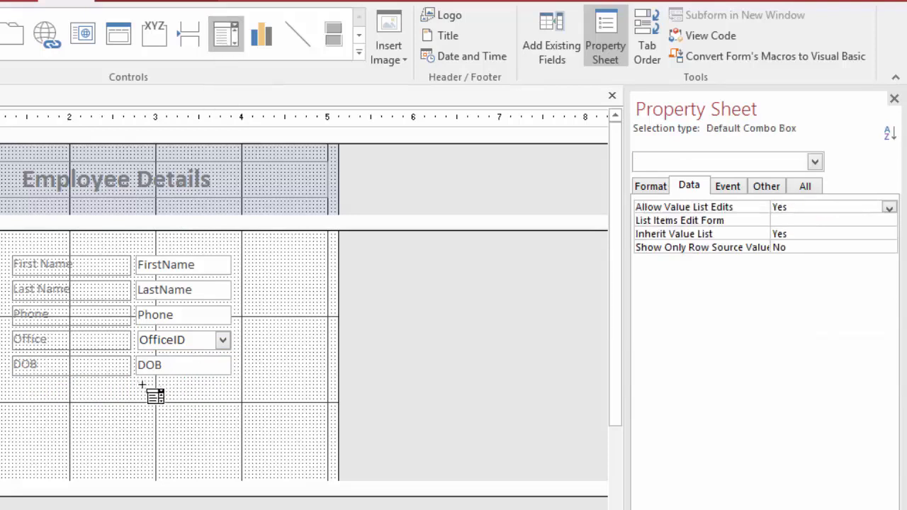
{"action": "left_click_drag", "start_coordinate": [137, 383], "coordinate": [228, 395]}
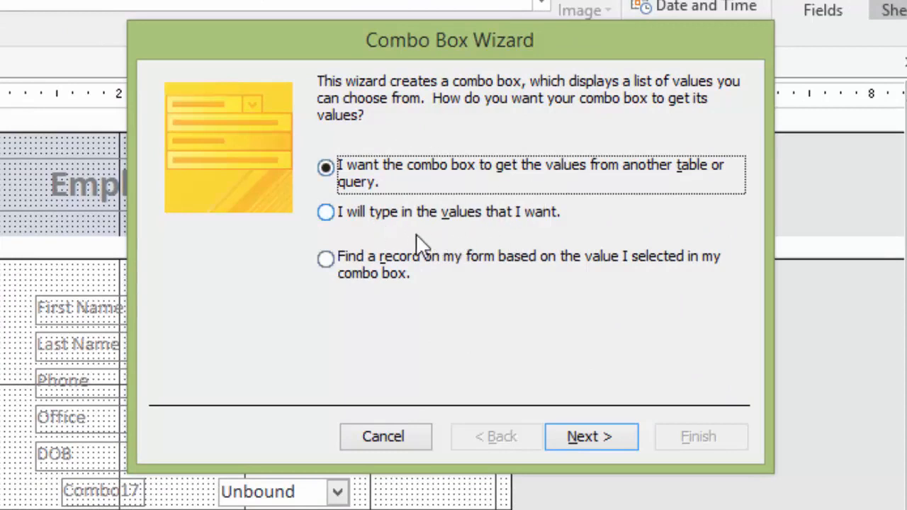
{"action": "left_click", "coordinate": [327, 214]}
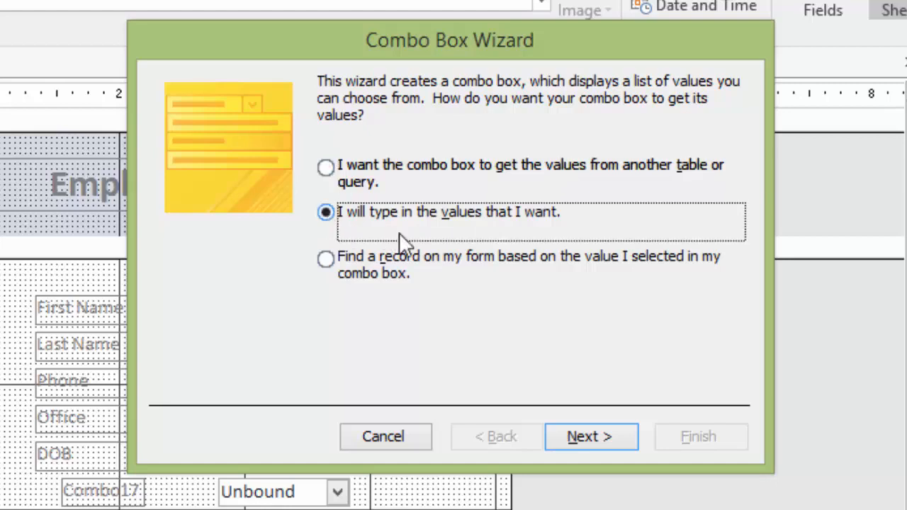
{"action": "left_click", "coordinate": [609, 445]}
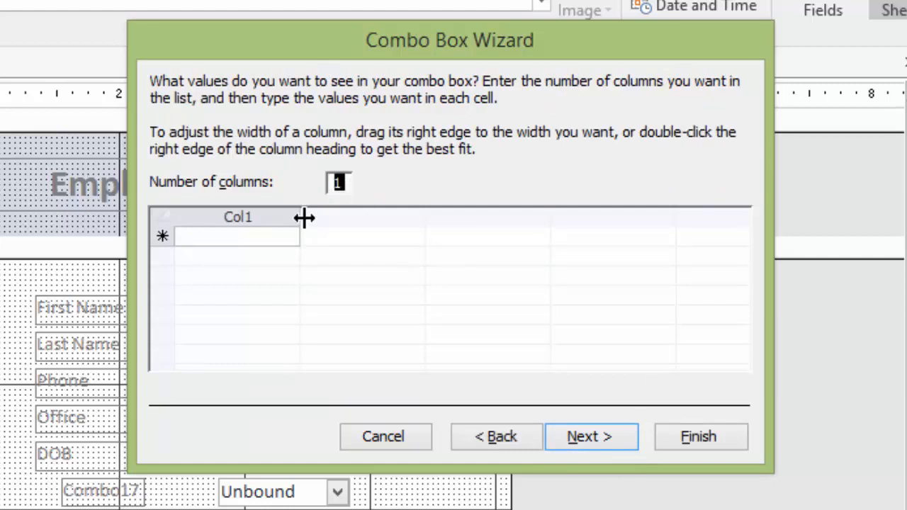
Step: Narrow the single list column of the new combo box and enter PT and FT as its values
{"action": "left_click_drag", "start_coordinate": [305, 217], "coordinate": [233, 217]}
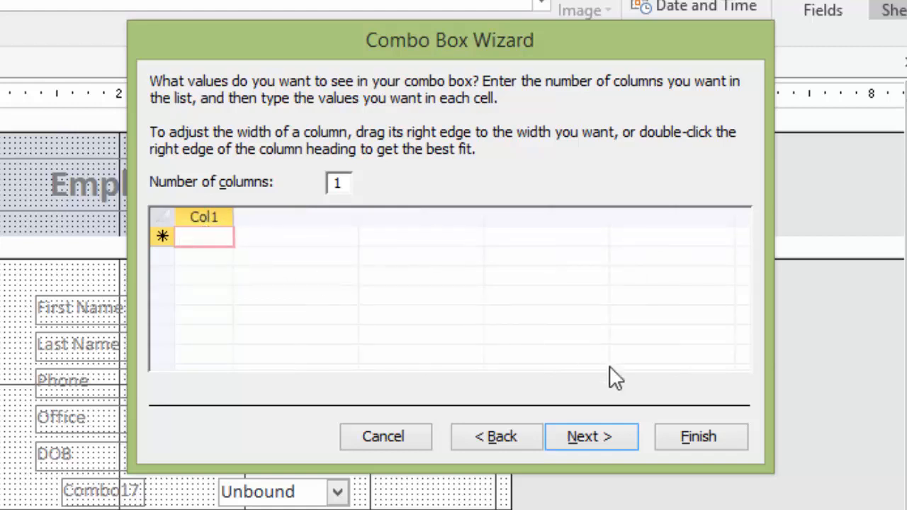
{"action": "type", "text": "PT"}
{"action": "key", "text": "Return"}
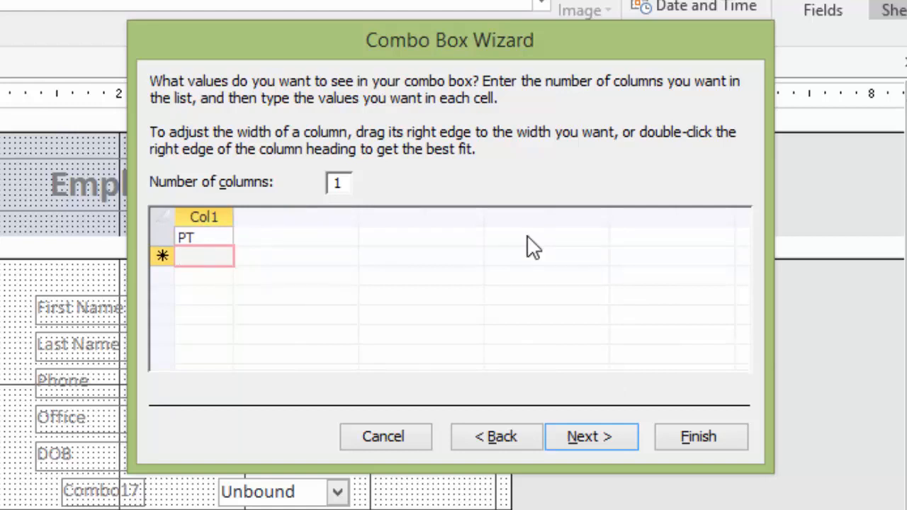
{"action": "type", "text": "FT"}
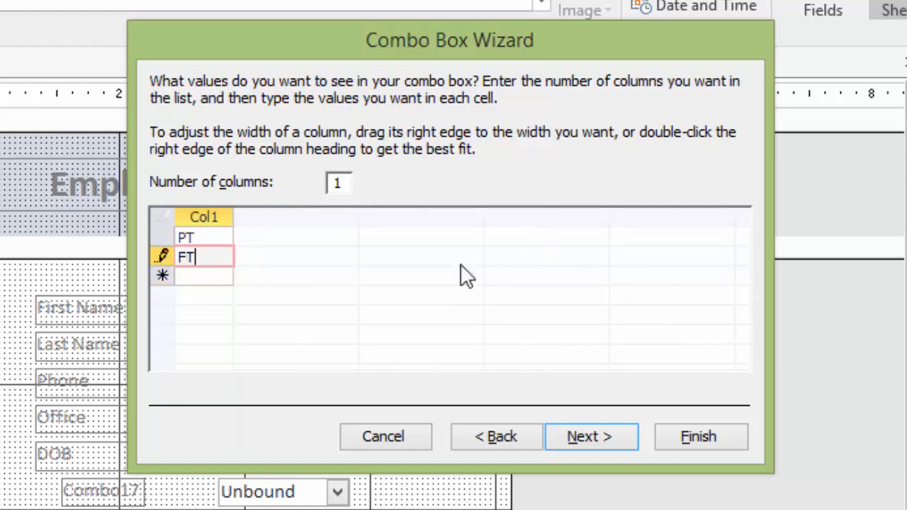
{"action": "left_click", "coordinate": [614, 438]}
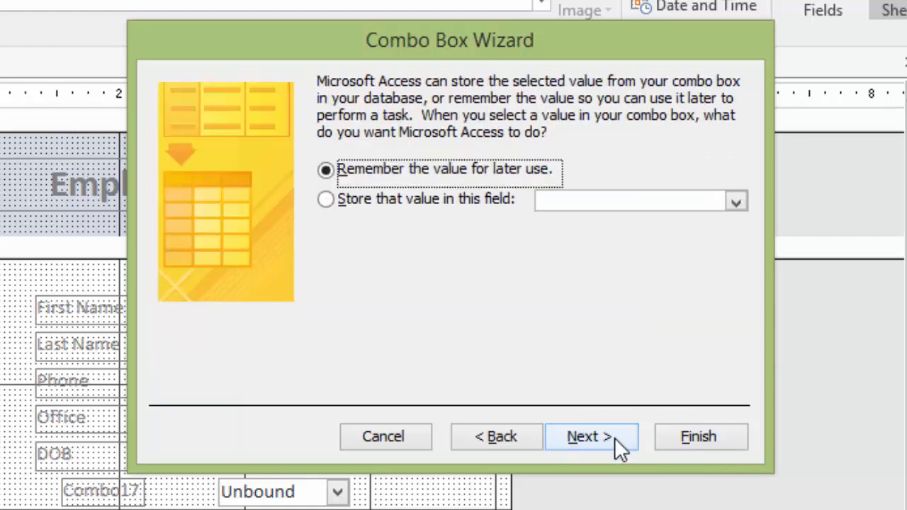
Step: Store the new combo box's value in the EmplStatus field, label it EmplStatusDropDown and complete the wizard
{"action": "left_click", "coordinate": [324, 200]}
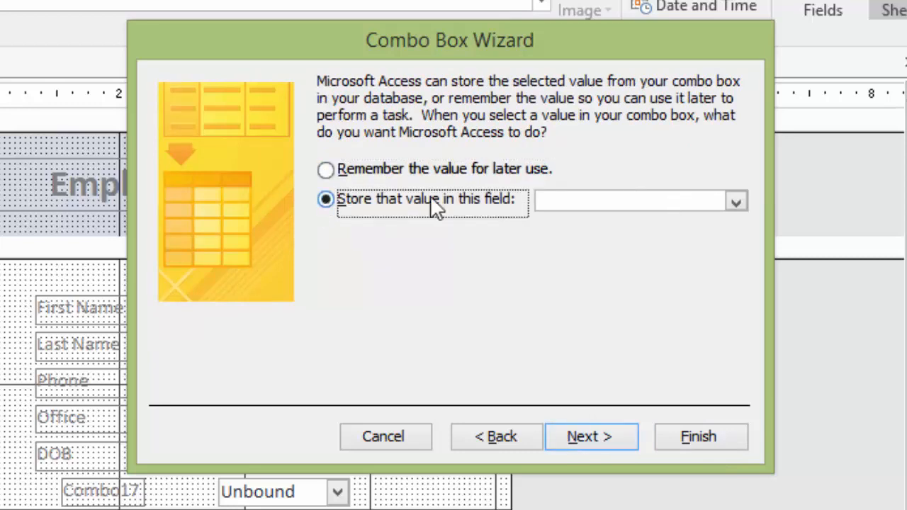
{"action": "left_click", "coordinate": [735, 201]}
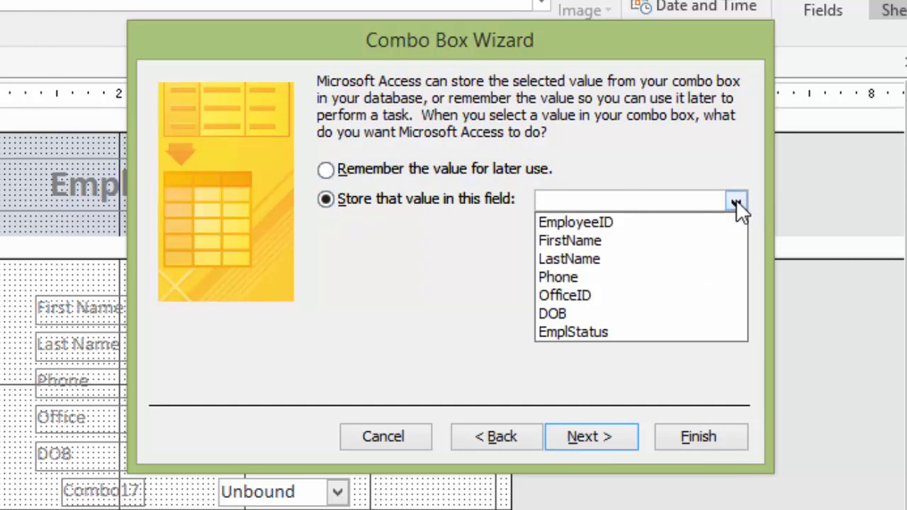
{"action": "left_click", "coordinate": [596, 333]}
{"action": "left_click", "coordinate": [600, 441]}
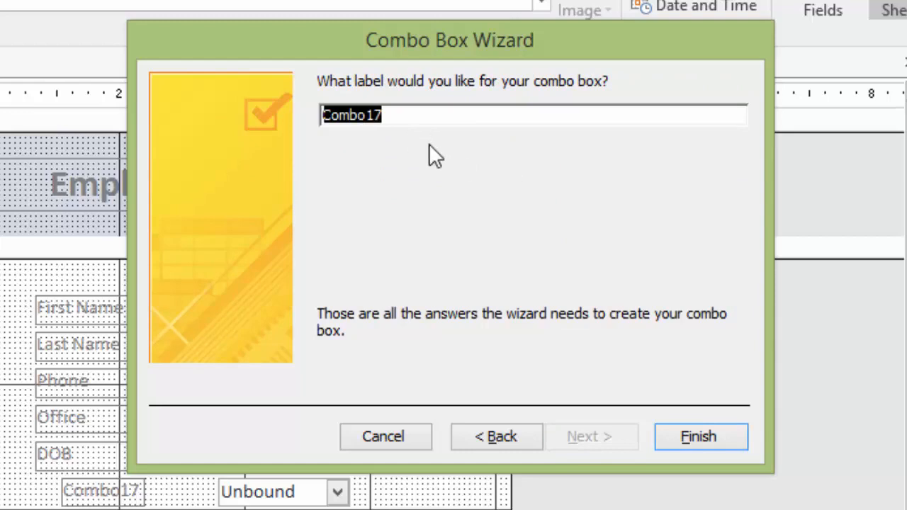
{"action": "type", "text": "Empl"}
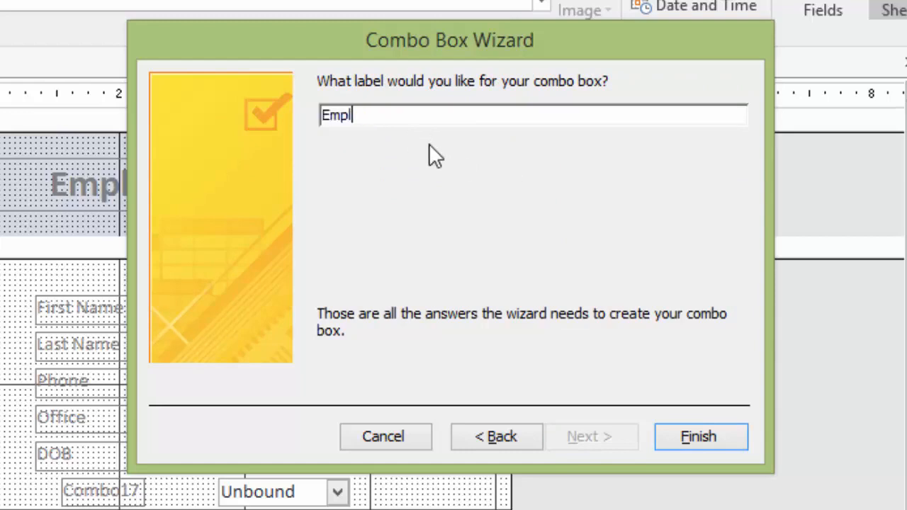
{"action": "type", "text": "StatusDropDown"}
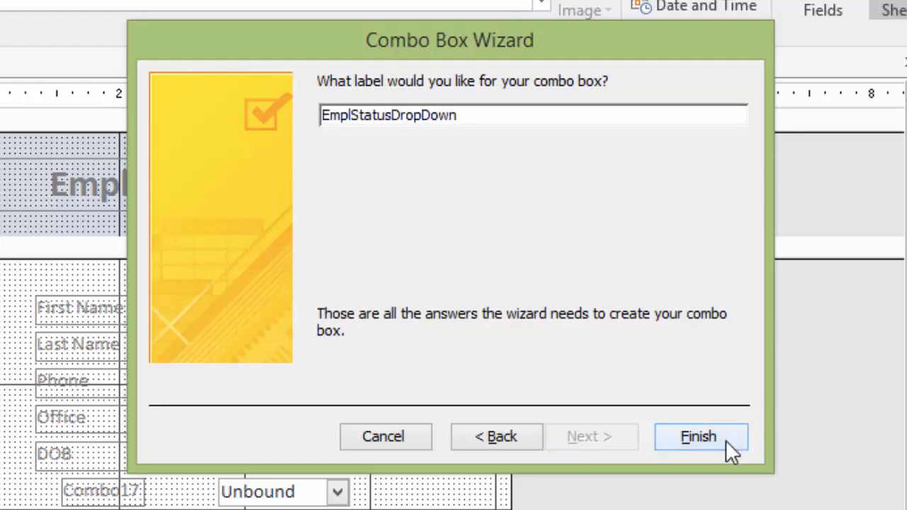
{"action": "left_click", "coordinate": [726, 438]}
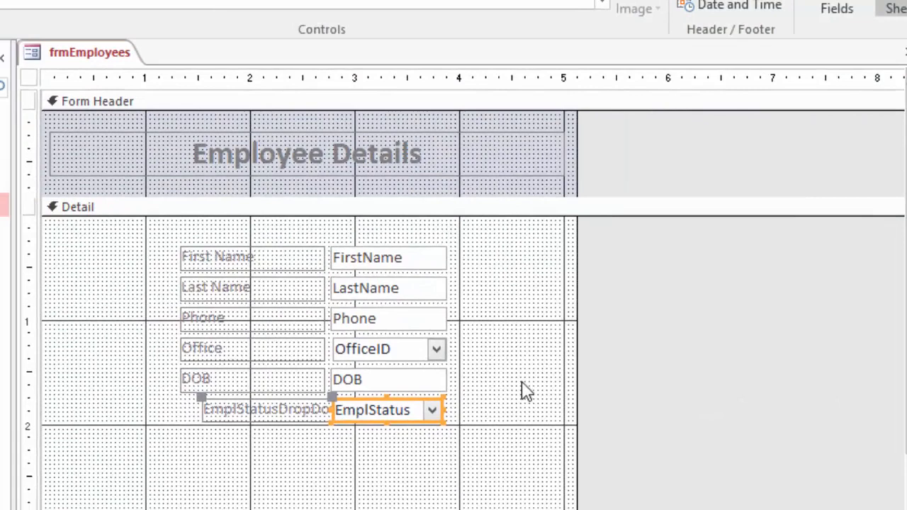
Step: Resize the EmplStatusDropDown label and its combo box to line up with the labels and fields above
{"action": "left_click", "coordinate": [221, 415]}
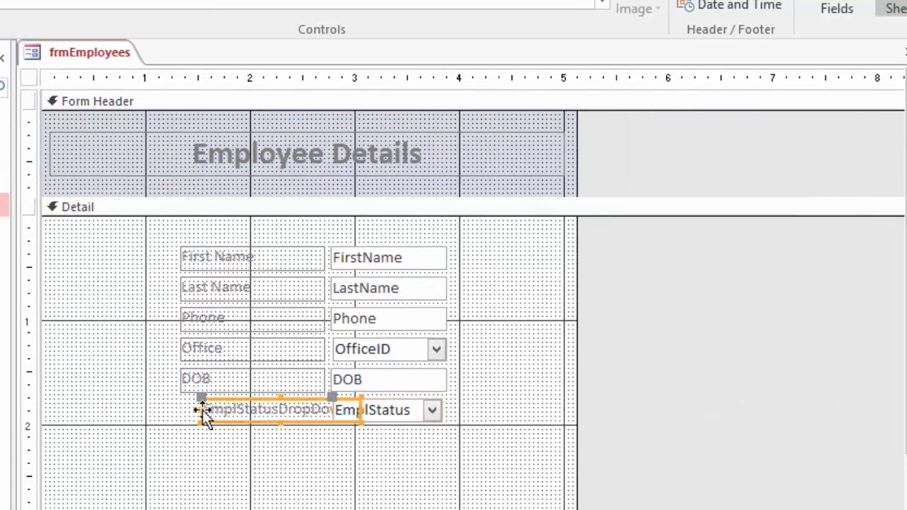
{"action": "left_click_drag", "start_coordinate": [203, 413], "coordinate": [178, 411]}
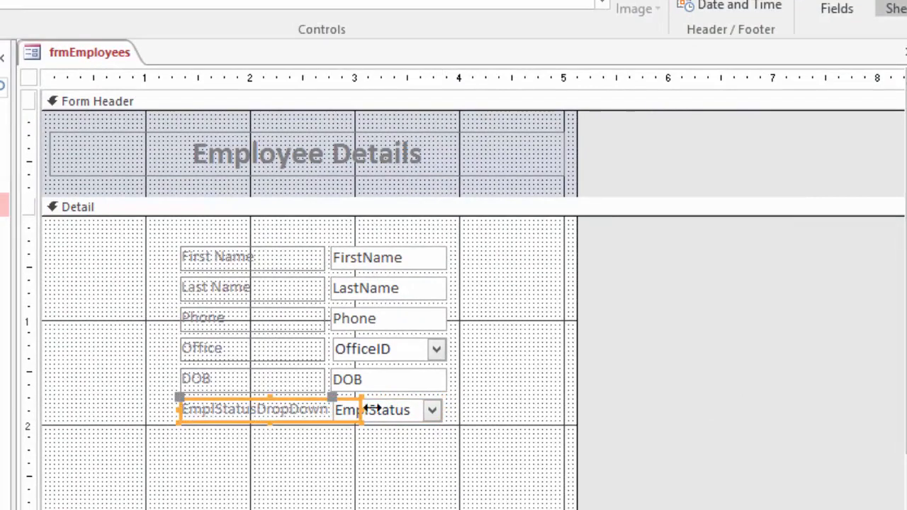
{"action": "left_click_drag", "start_coordinate": [360, 410], "coordinate": [325, 411]}
{"action": "left_click", "coordinate": [432, 415]}
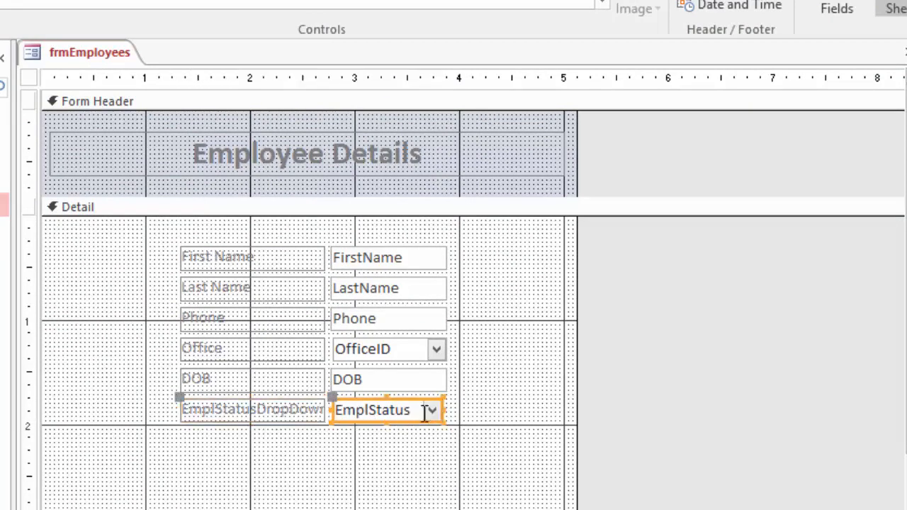
{"action": "left_click_drag", "start_coordinate": [445, 411], "coordinate": [439, 411]}
Step: Change the text of the EmplStatusDropDown label to Employee Status
{"action": "left_click", "coordinate": [282, 424]}
{"action": "left_click", "coordinate": [278, 413]}
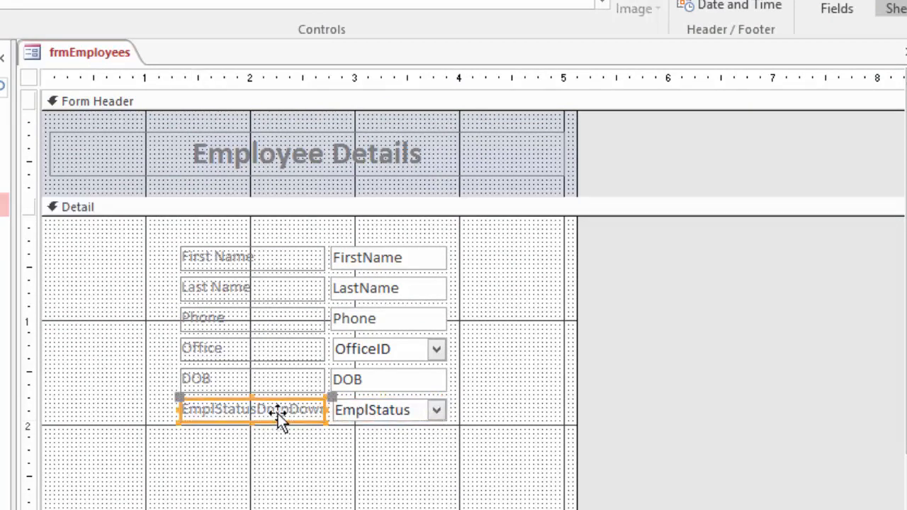
{"action": "left_click", "coordinate": [278, 413]}
{"action": "double_click", "coordinate": [279, 411]}
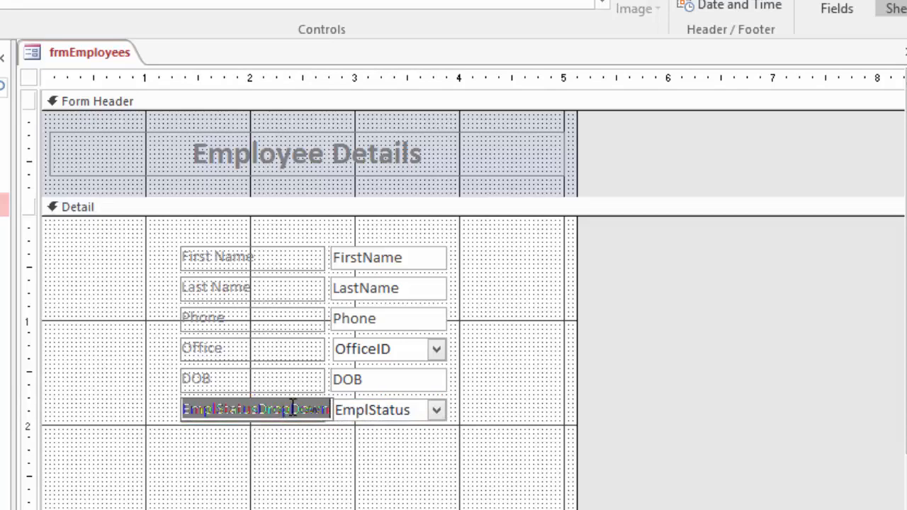
{"action": "type", "text": "E"}
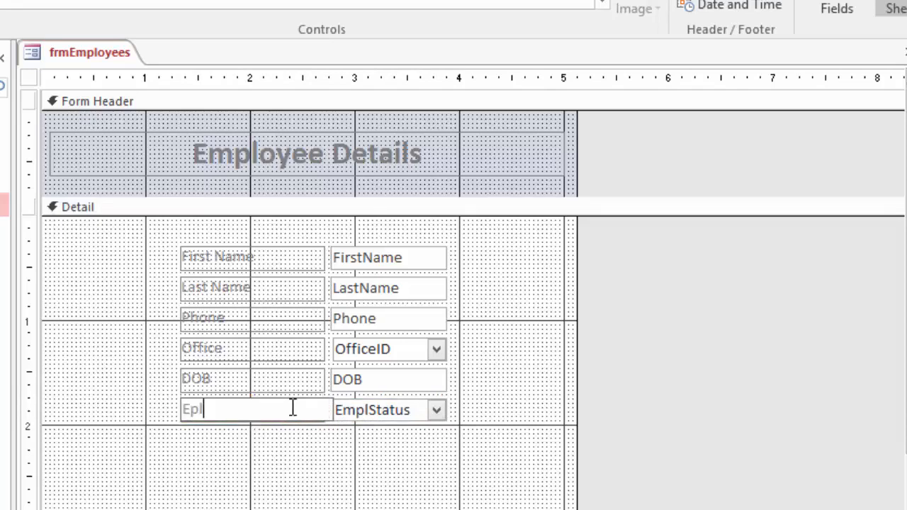
{"action": "type", "text": "mploy"}
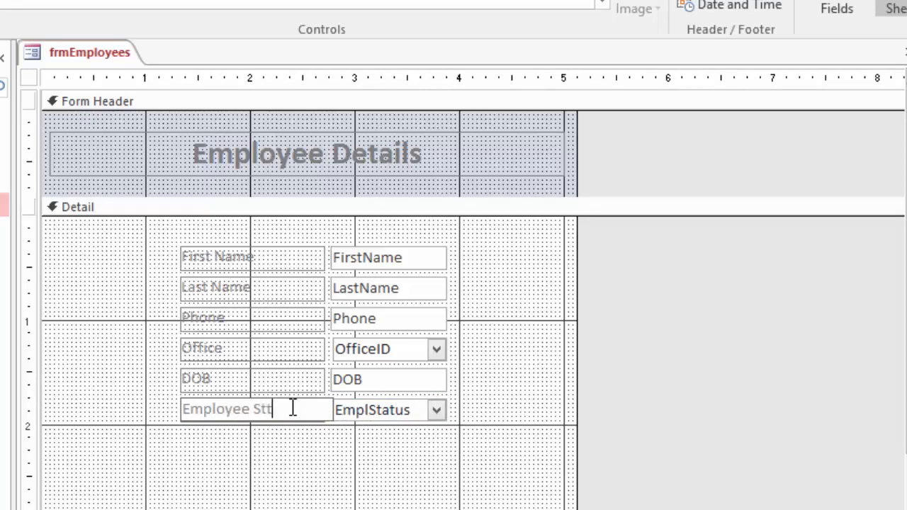
{"action": "type", "text": "ee Status"}
{"action": "key", "text": "Return"}
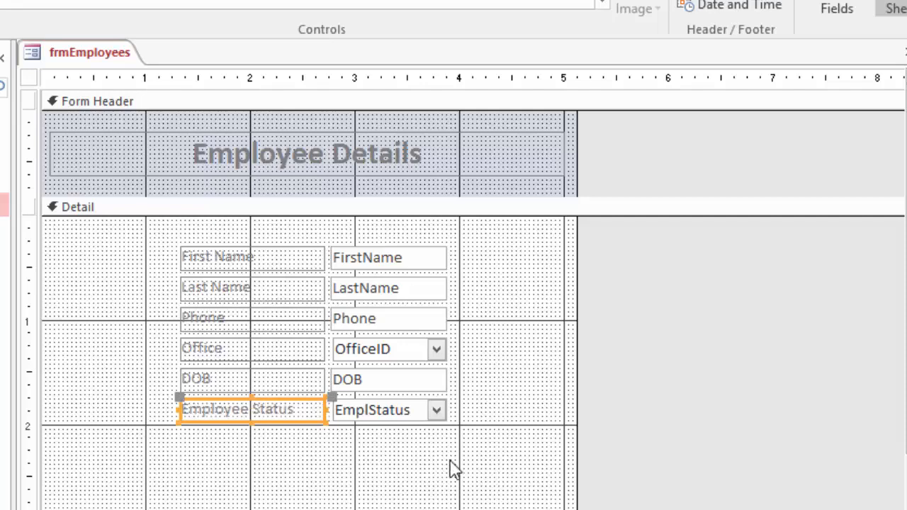
{"action": "left_click", "coordinate": [452, 469]}
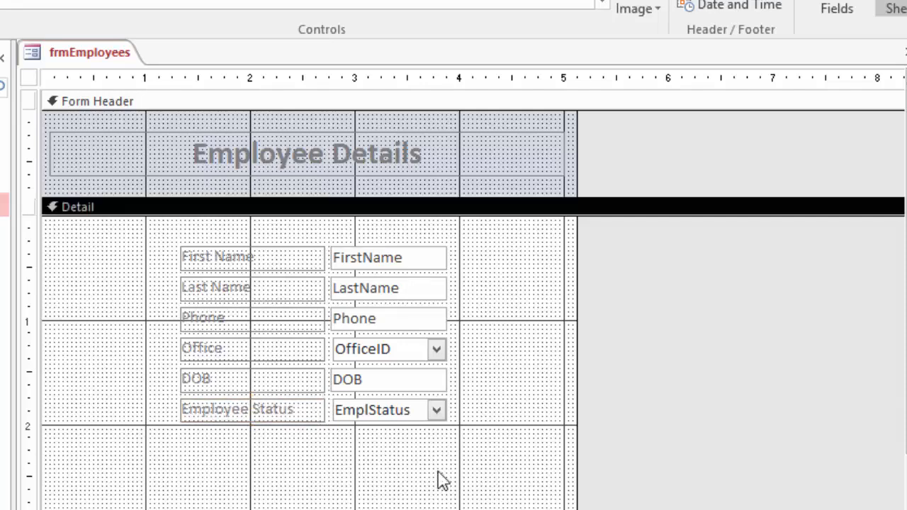
Step: Show frmEmployees in Form View and choose Boise from the first record's Office list
{"action": "right_click", "coordinate": [78, 56]}
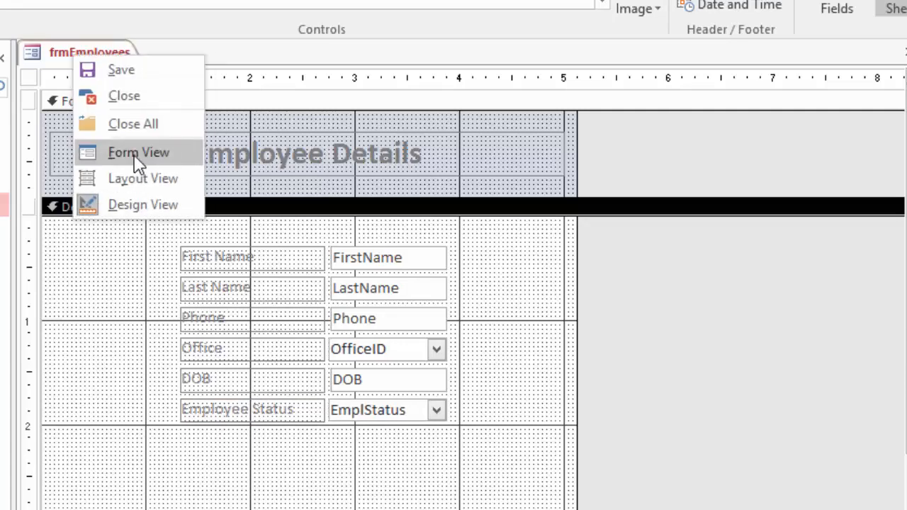
{"action": "left_click", "coordinate": [134, 154]}
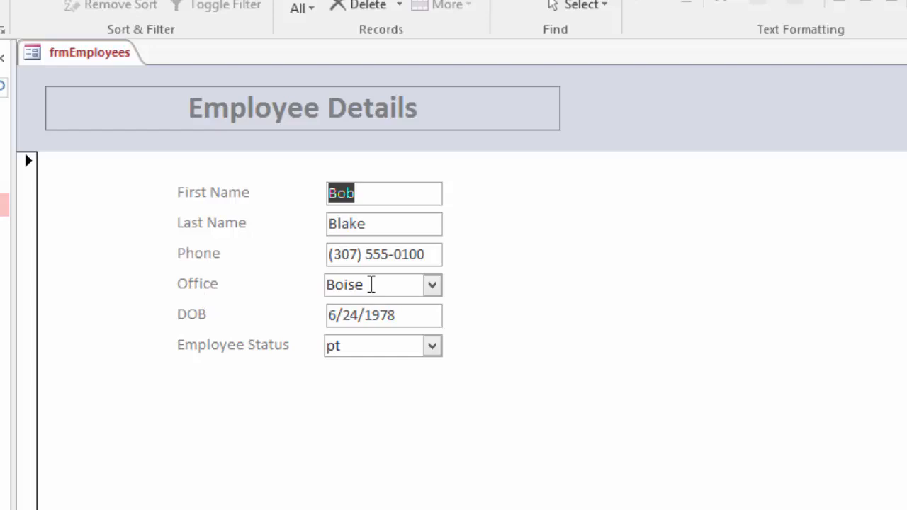
{"action": "left_click", "coordinate": [433, 286]}
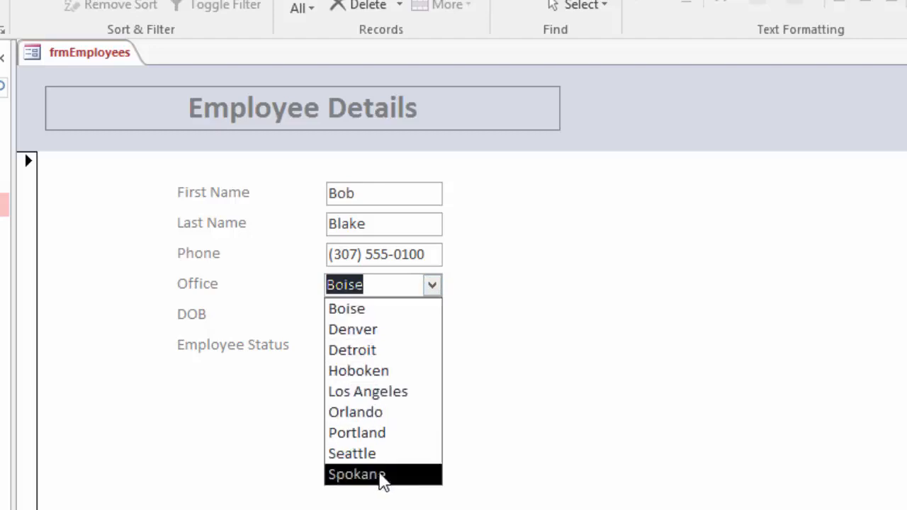
{"action": "left_click", "coordinate": [364, 312]}
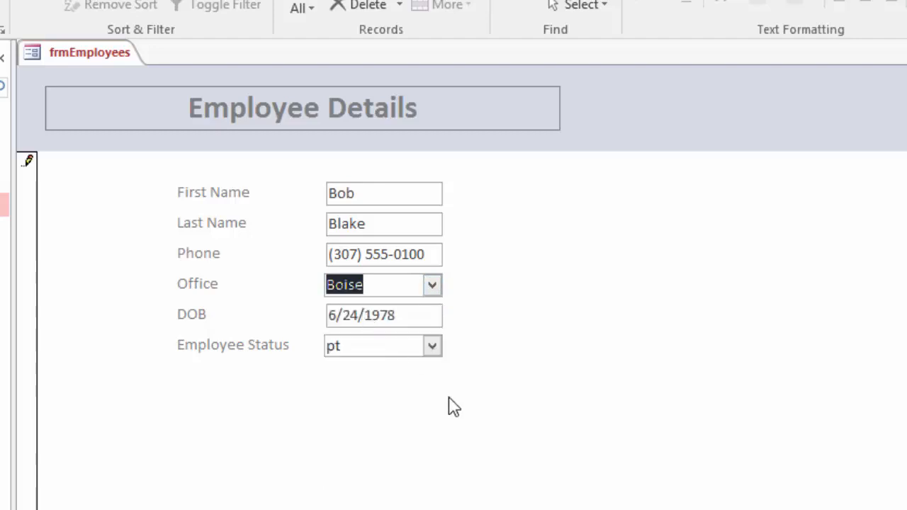
Step: Test the Employee Status list by choosing FT and set the first record's status to PT
{"action": "left_click", "coordinate": [432, 347]}
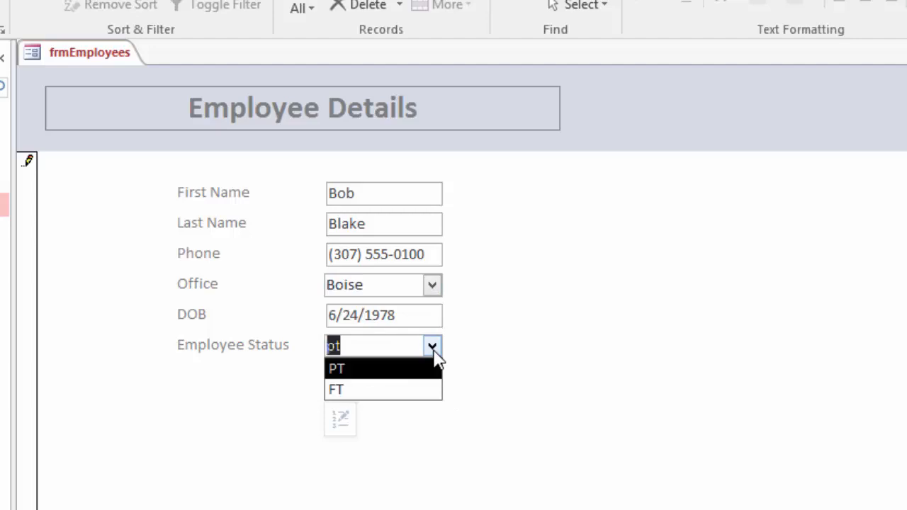
{"action": "left_click", "coordinate": [399, 390]}
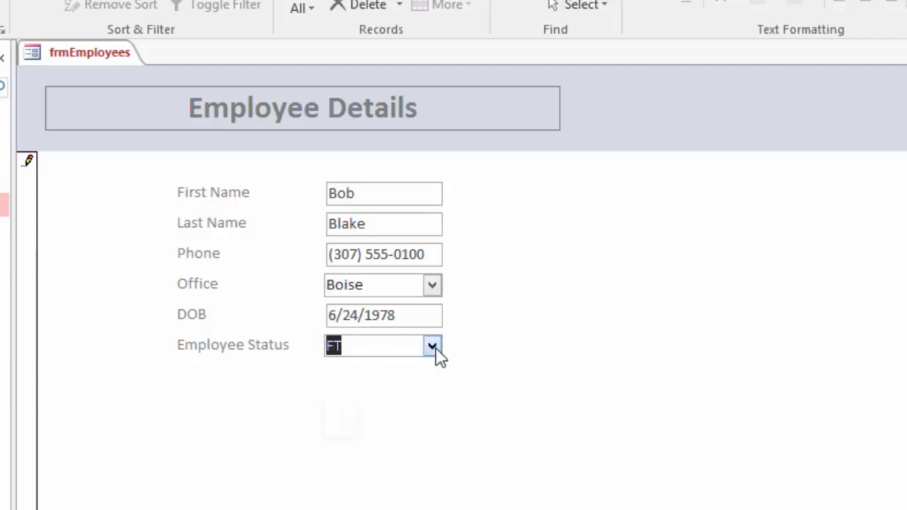
{"action": "left_click", "coordinate": [436, 344]}
{"action": "left_click", "coordinate": [386, 369]}
Step: Check the form's tab order by moving through the fields from First Name to Employee Status
{"action": "left_click", "coordinate": [362, 193]}
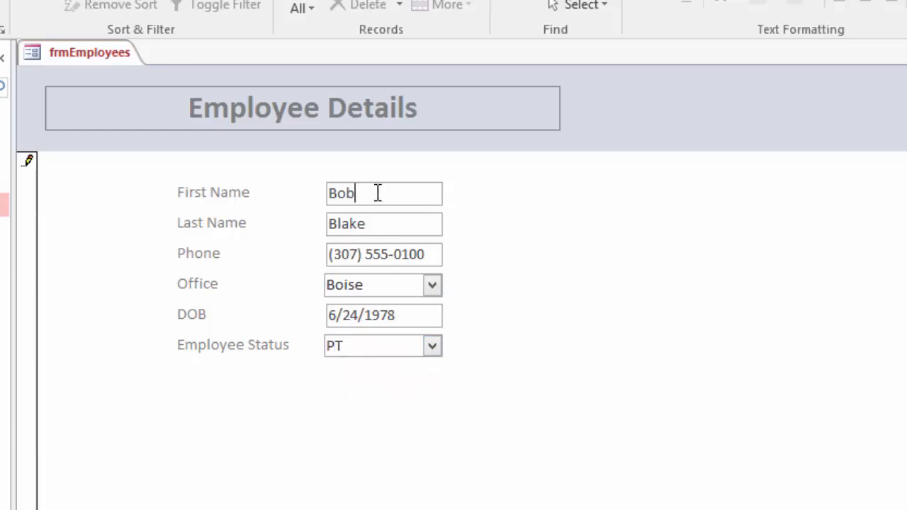
{"action": "key", "text": "Tab"}
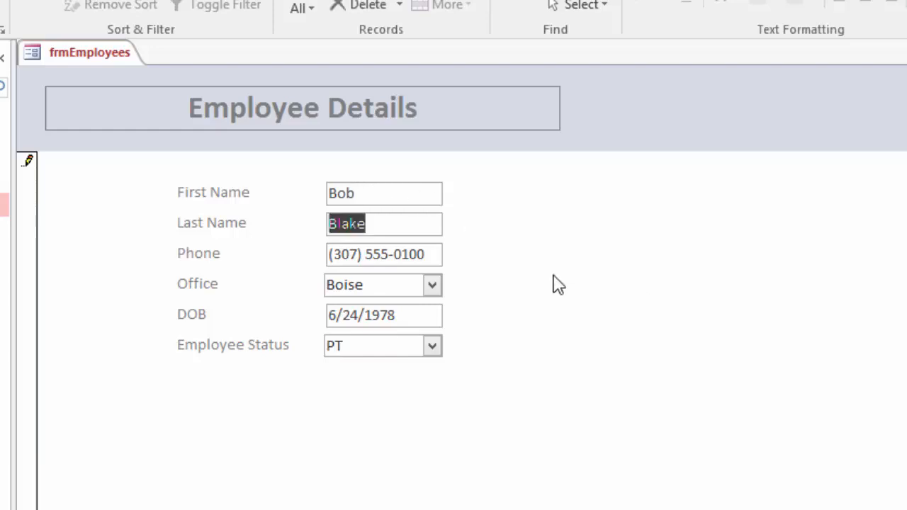
{"action": "key", "text": "Tab"}
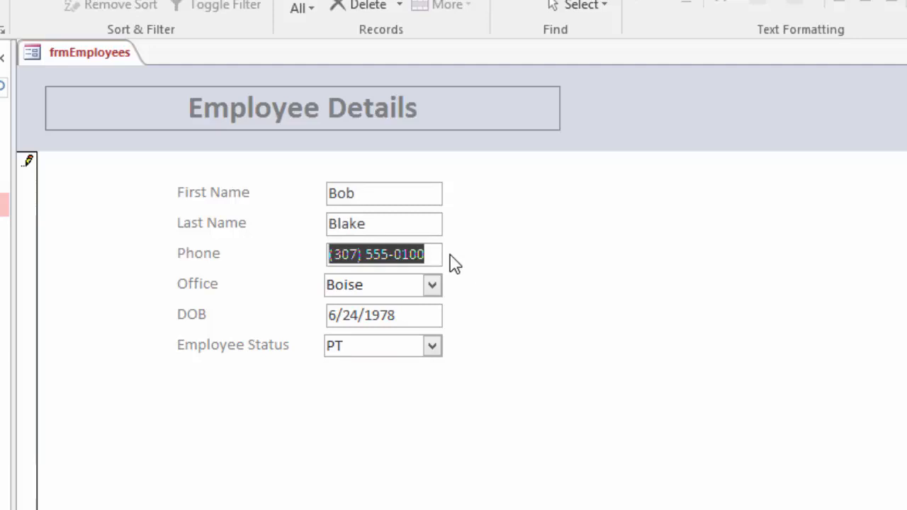
{"action": "key", "text": "Tab"}
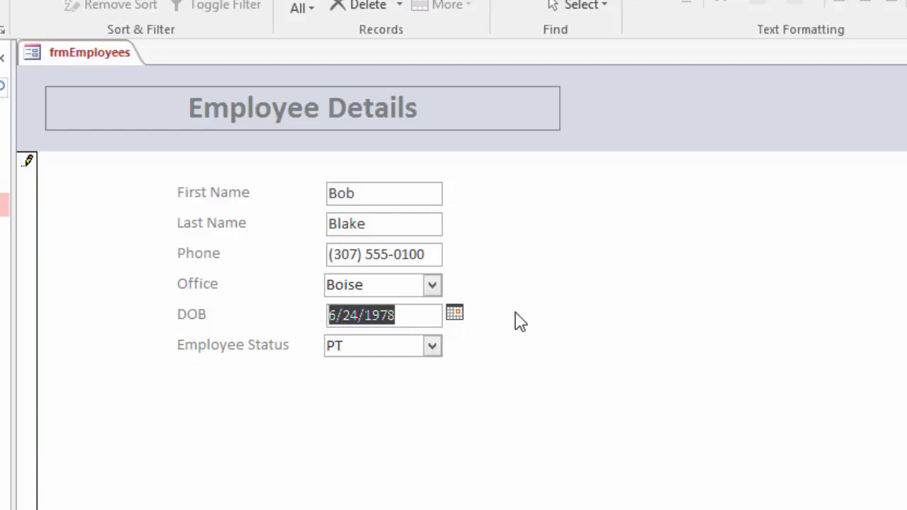
{"action": "key", "text": "shift+Tab"}
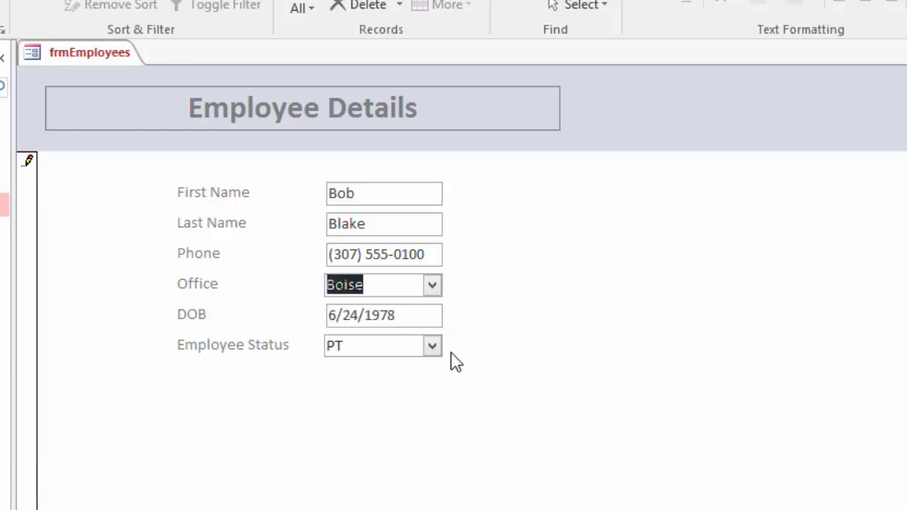
{"action": "key", "text": "Tab"}
{"action": "key", "text": "Tab"}
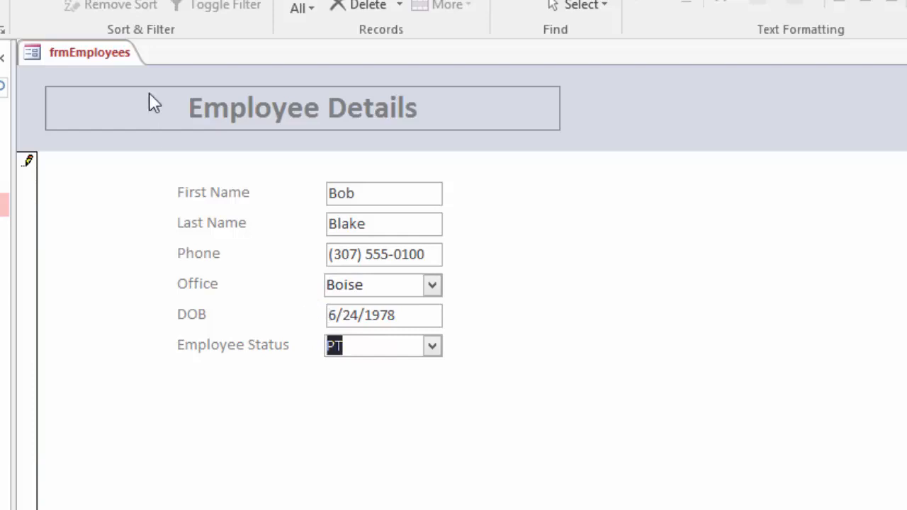
Step: Return frmEmployees to Design View and adjust the left edges of the OfficeID and EmplStatus combo boxes
{"action": "right_click", "coordinate": [66, 62]}
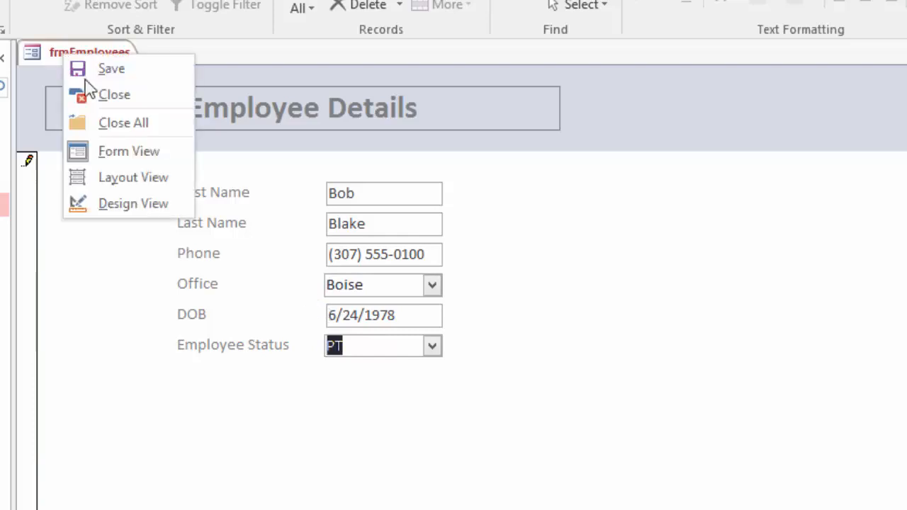
{"action": "left_click", "coordinate": [120, 207]}
{"action": "left_click", "coordinate": [335, 358]}
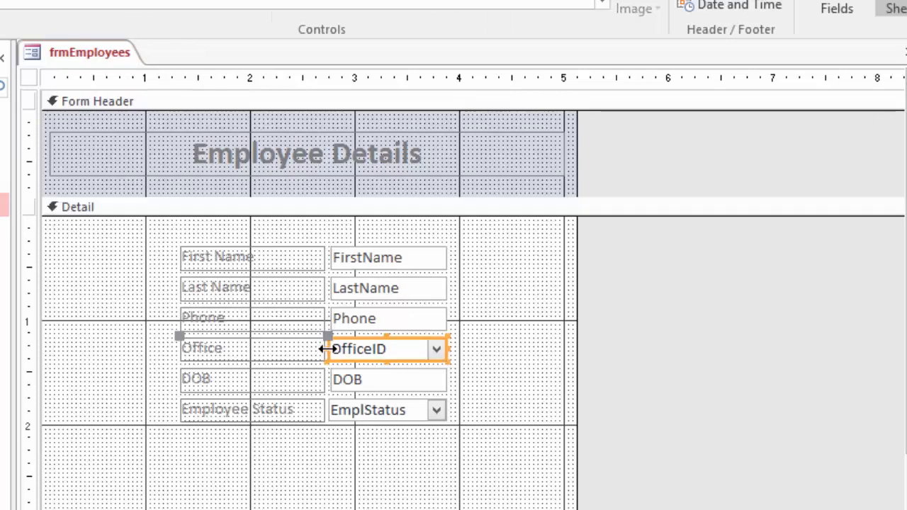
{"action": "left_click_drag", "start_coordinate": [326, 348], "coordinate": [333, 348]}
{"action": "left_click", "coordinate": [332, 414]}
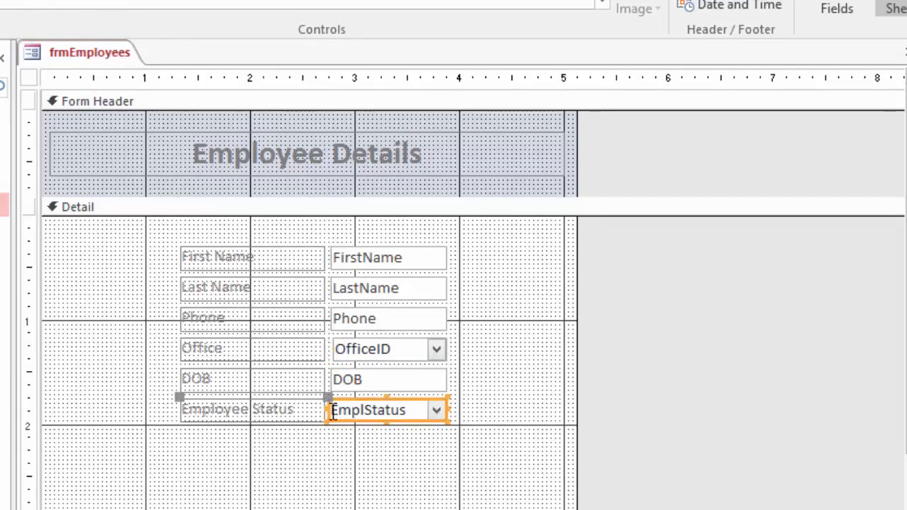
{"action": "left_click_drag", "start_coordinate": [328, 414], "coordinate": [333, 414]}
{"action": "left_click", "coordinate": [517, 431]}
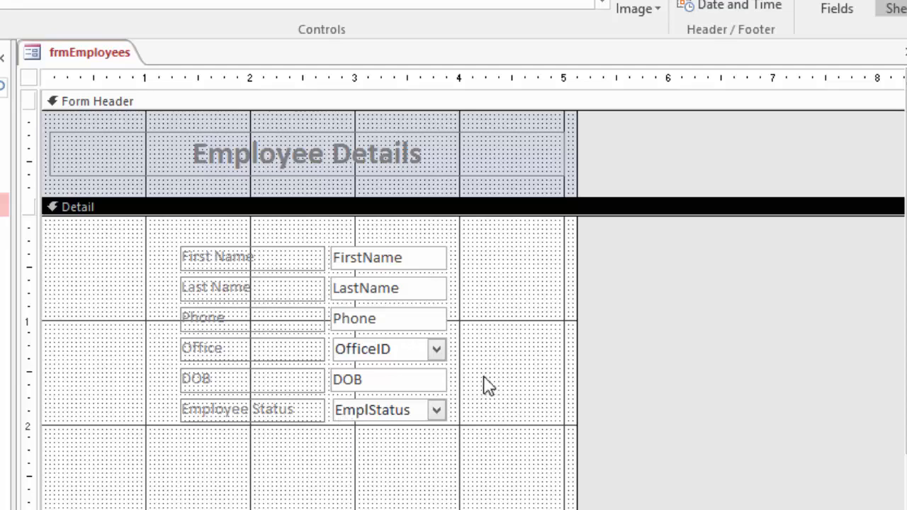
Step: Rename the EmplStatus combo box on frmEmployees as EmplStatusCombo
{"action": "double_click", "coordinate": [393, 360]}
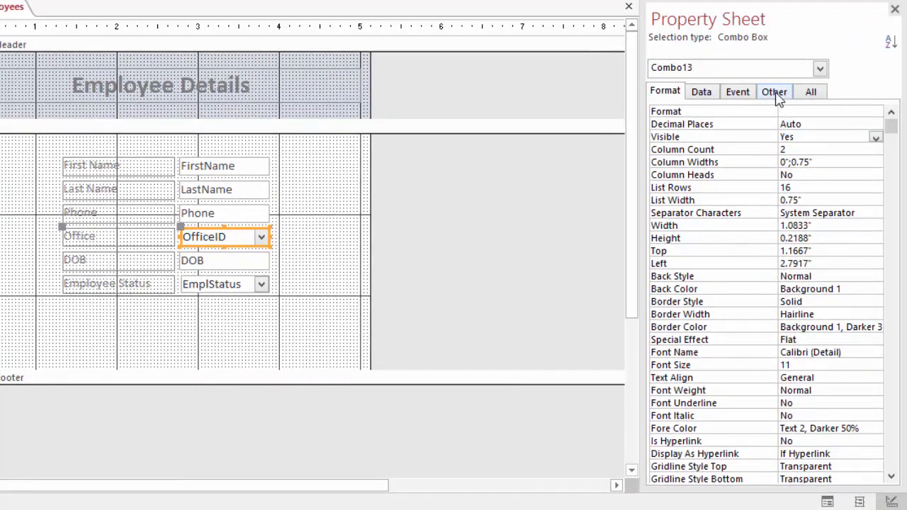
{"action": "left_click", "coordinate": [853, 112]}
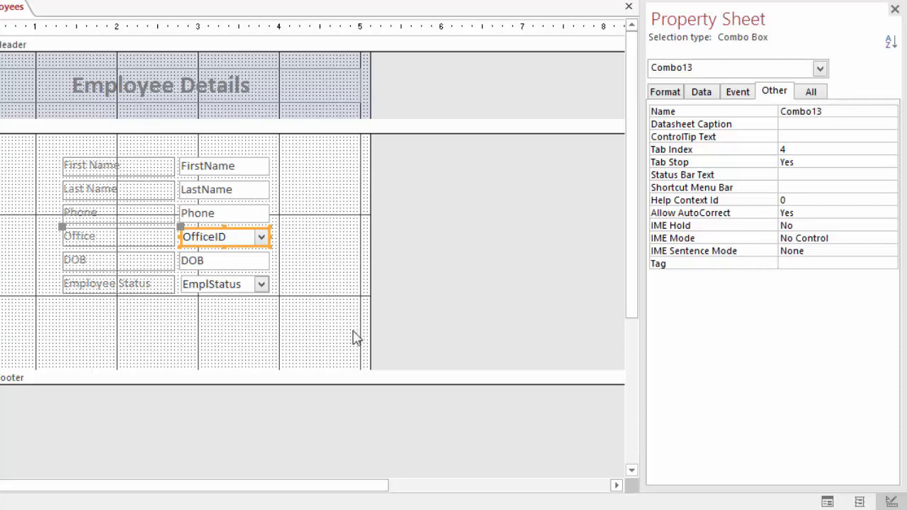
{"action": "left_click", "coordinate": [243, 291]}
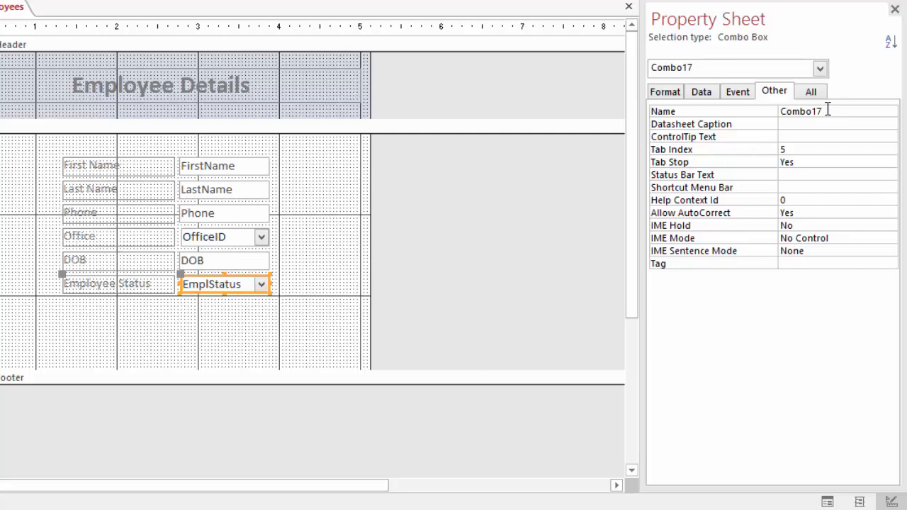
{"action": "left_click_drag", "start_coordinate": [828, 112], "coordinate": [778, 110]}
{"action": "type", "text": "EmplStatus"}
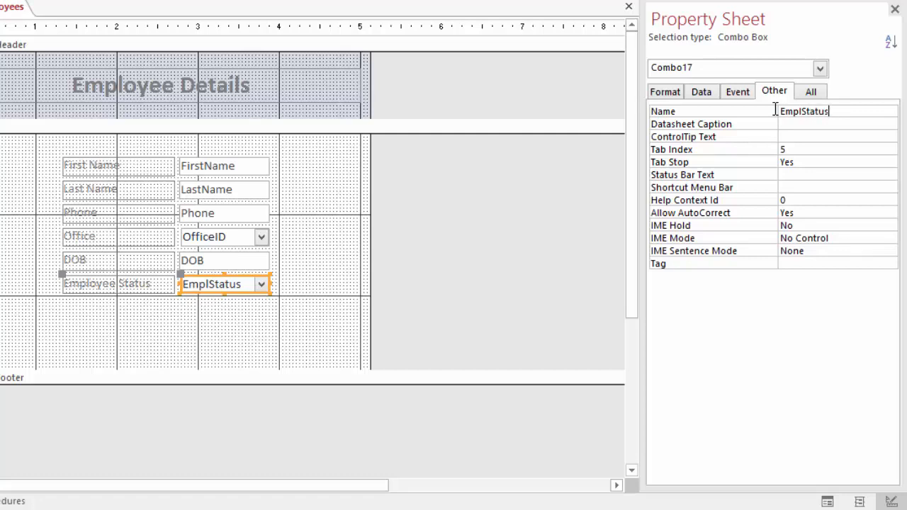
{"action": "type", "text": "Combo"}
{"action": "left_click", "coordinate": [247, 253]}
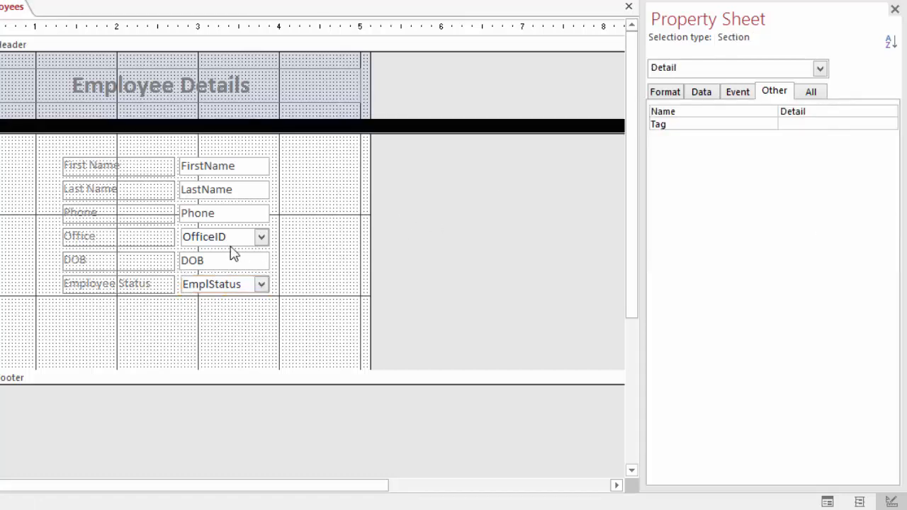
Step: Rename the OfficeID combo box as OfficeIDCombo
{"action": "left_click", "coordinate": [232, 246]}
{"action": "left_click_drag", "start_coordinate": [830, 111], "coordinate": [780, 112]}
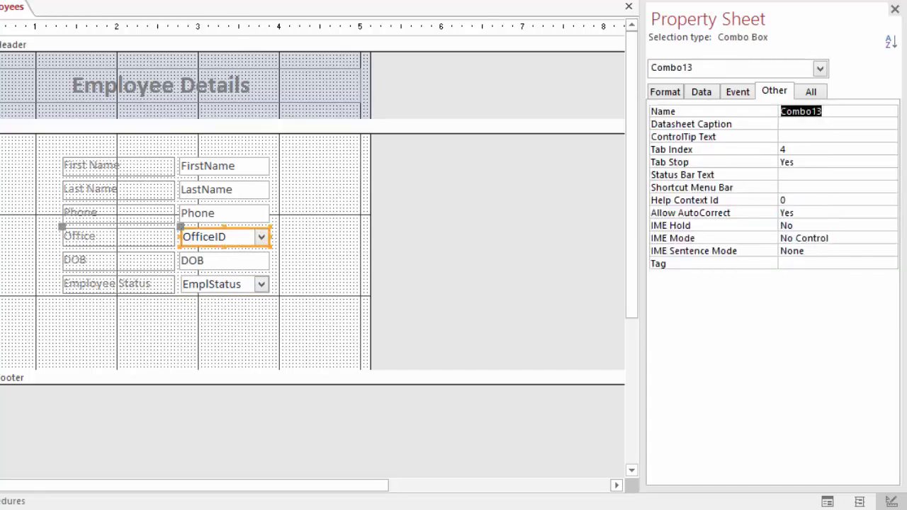
{"action": "type", "text": "OfficeID"}
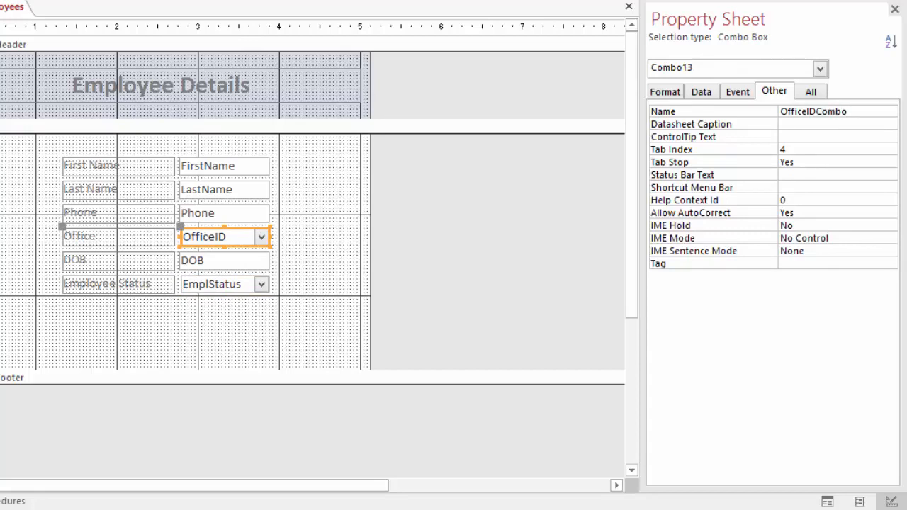
{"action": "left_click", "coordinate": [359, 250]}
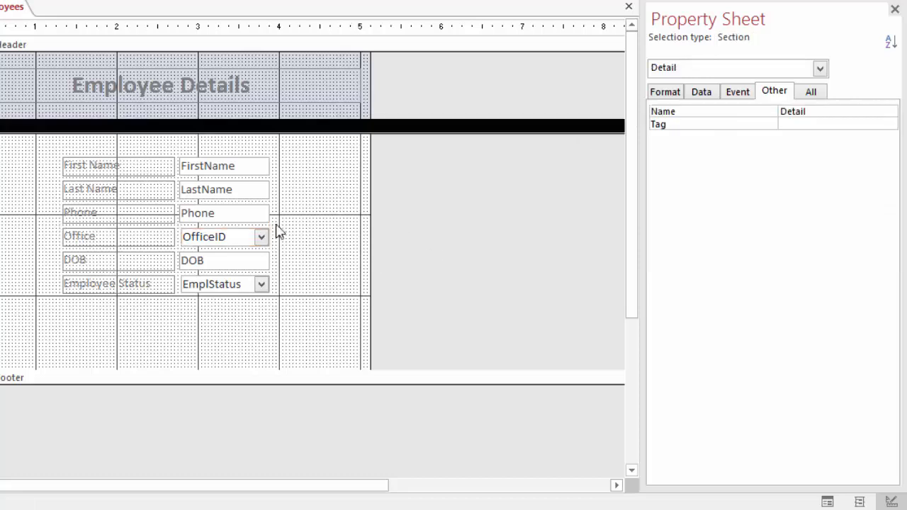
Step: Check the Form Header and Form Footer tab orders, and move OfficeIDCombo directly above DOB in the Detail section's tab order
{"action": "right_click", "coordinate": [222, 330]}
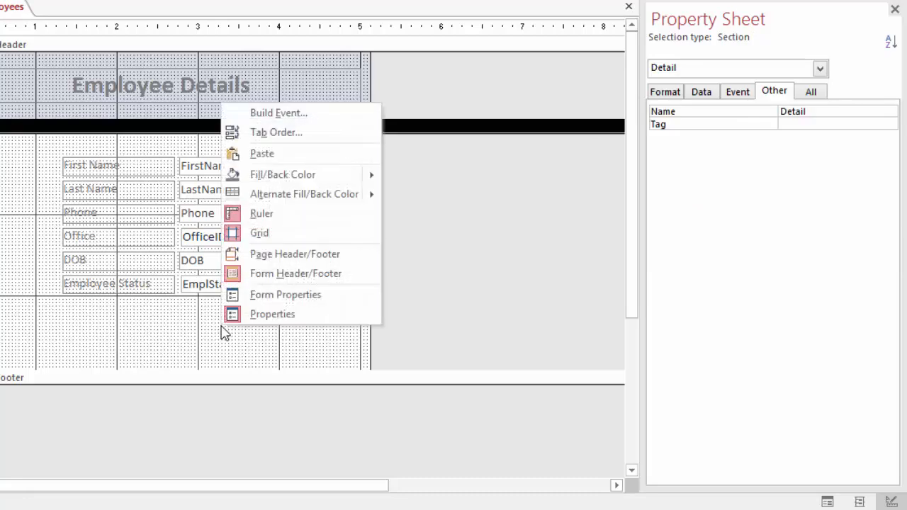
{"action": "left_click", "coordinate": [285, 135]}
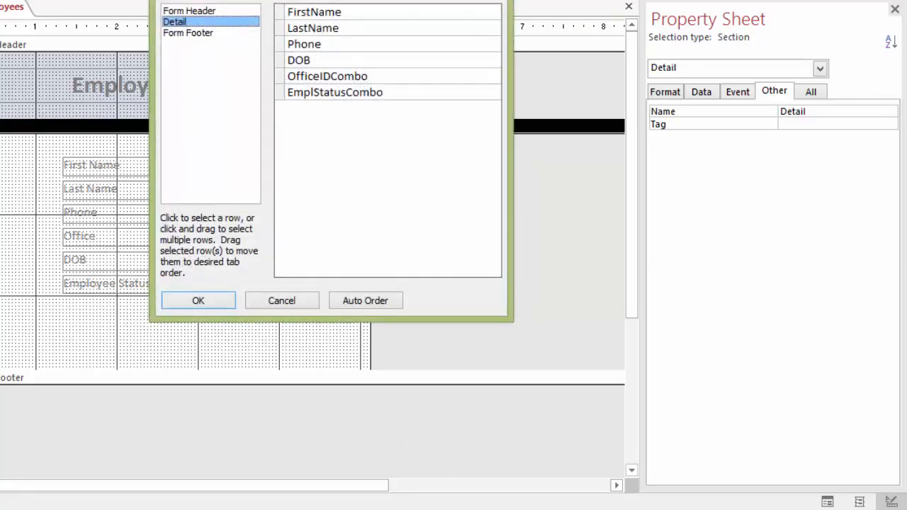
{"action": "left_click_drag", "start_coordinate": [377, 1], "coordinate": [350, 49]}
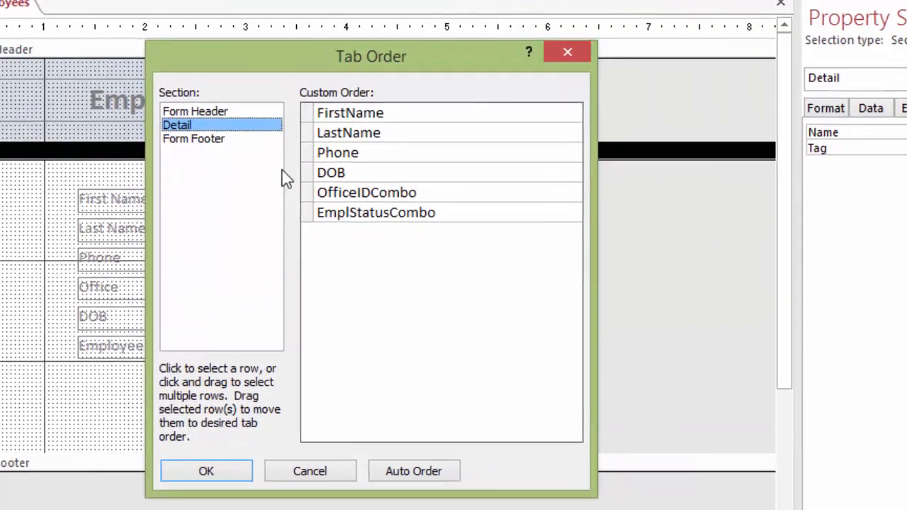
{"action": "left_click", "coordinate": [199, 115]}
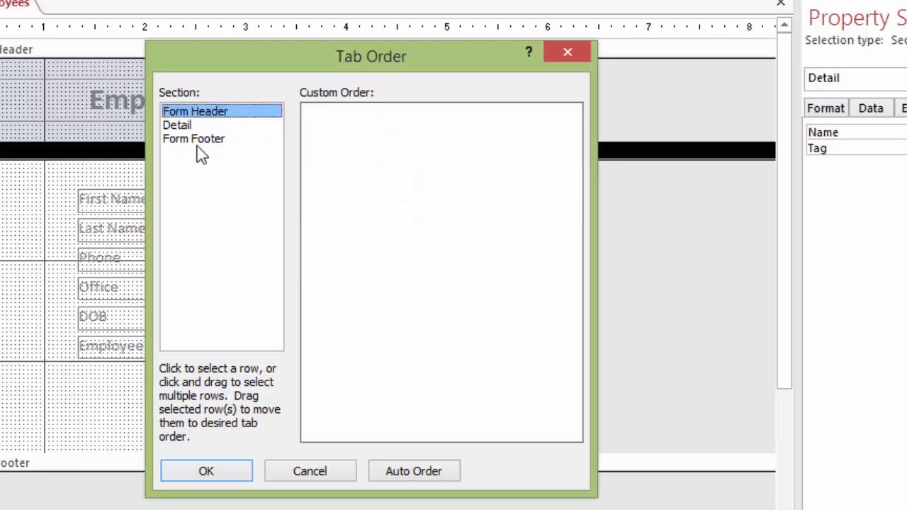
{"action": "left_click", "coordinate": [202, 142]}
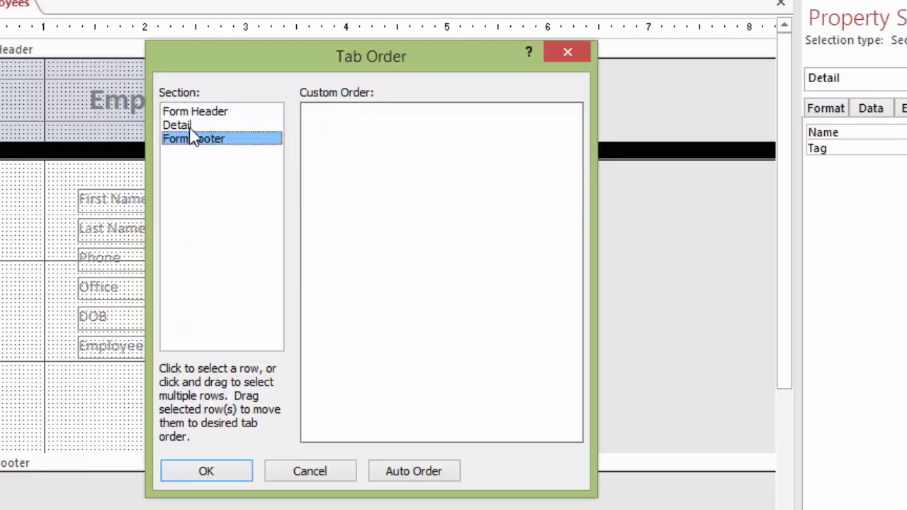
{"action": "left_click", "coordinate": [187, 128]}
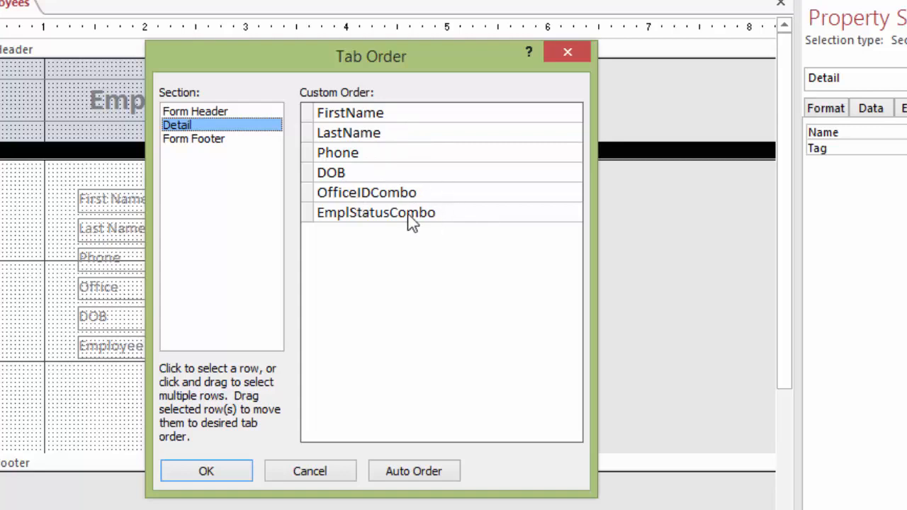
{"action": "left_click_drag", "start_coordinate": [282, 64], "coordinate": [352, 79]}
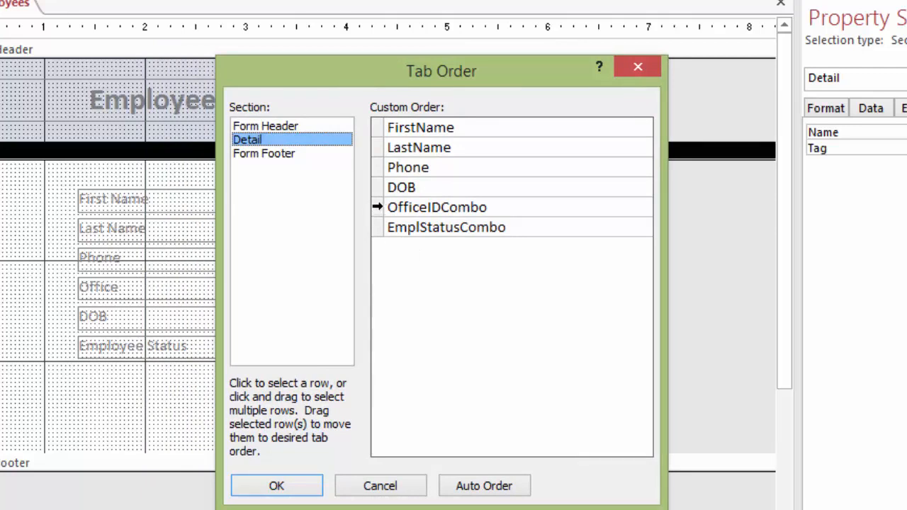
{"action": "left_click", "coordinate": [378, 207]}
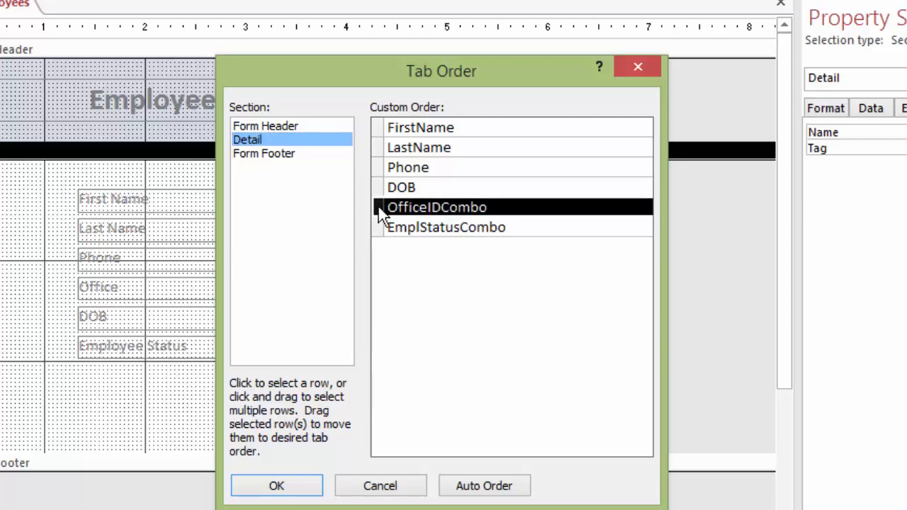
{"action": "left_click_drag", "start_coordinate": [379, 207], "coordinate": [380, 184]}
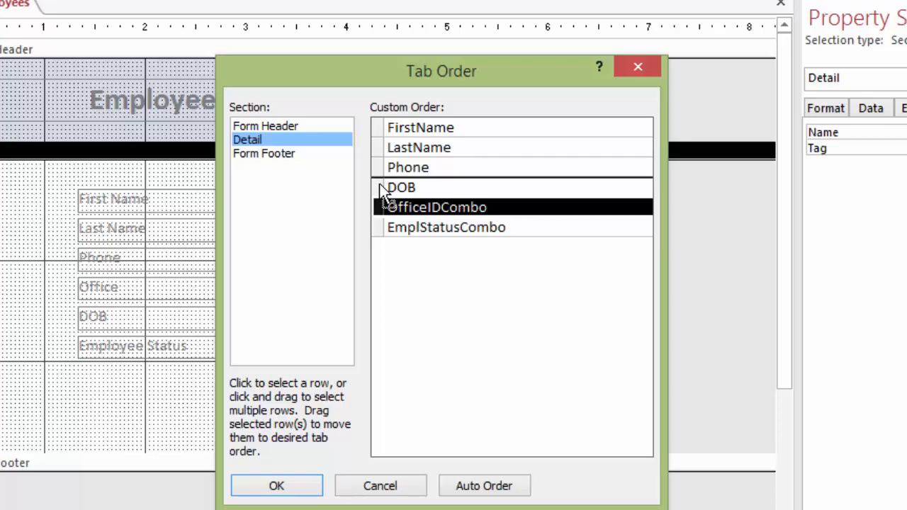
{"action": "left_click_drag", "start_coordinate": [381, 190], "coordinate": [379, 185]}
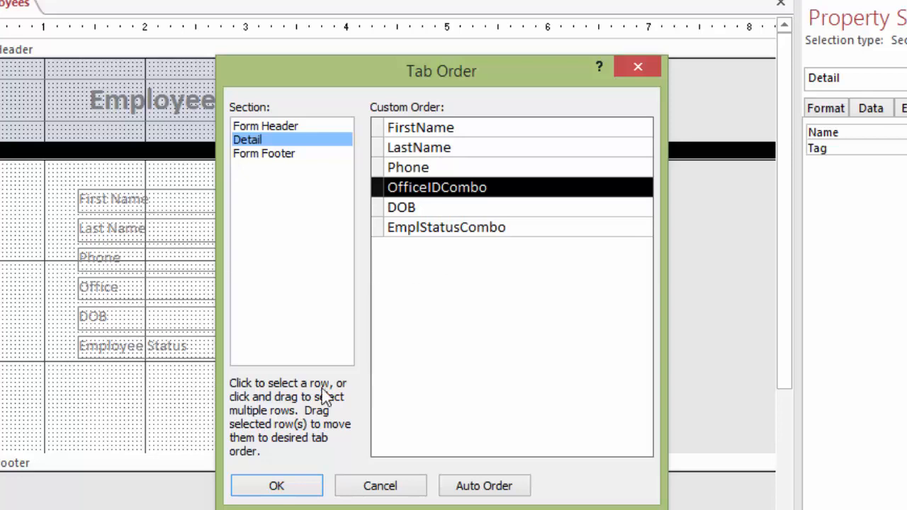
{"action": "left_click", "coordinate": [291, 489]}
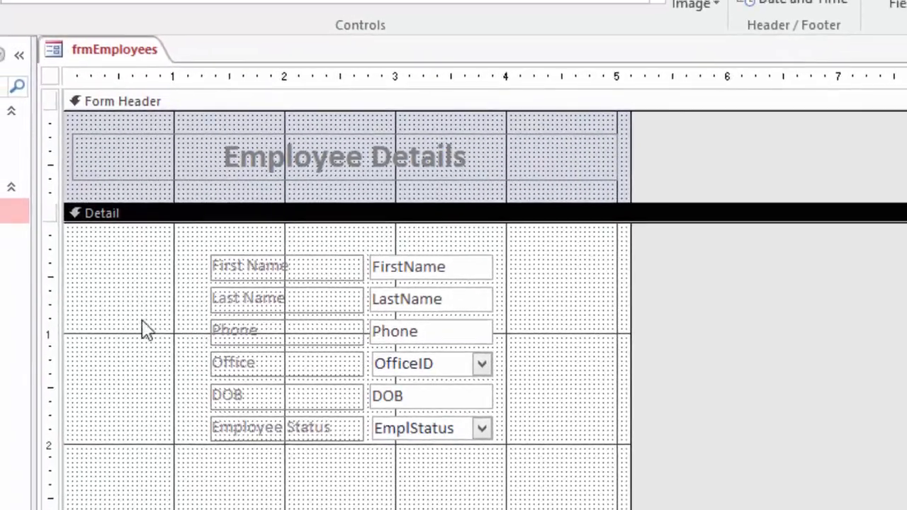
Step: Show frmEmployees in Form View and test the tab order by moving through the fields from First Name to Employee Status
{"action": "right_click", "coordinate": [58, 36]}
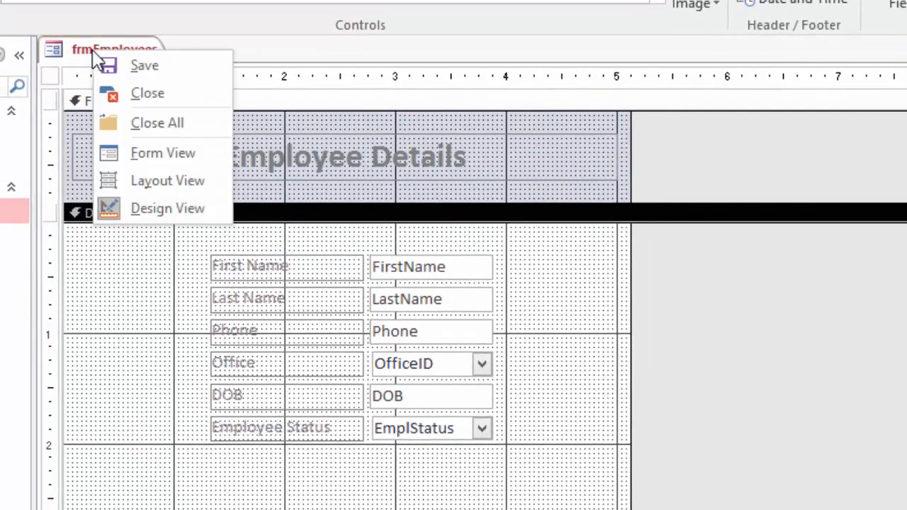
{"action": "left_click", "coordinate": [159, 153]}
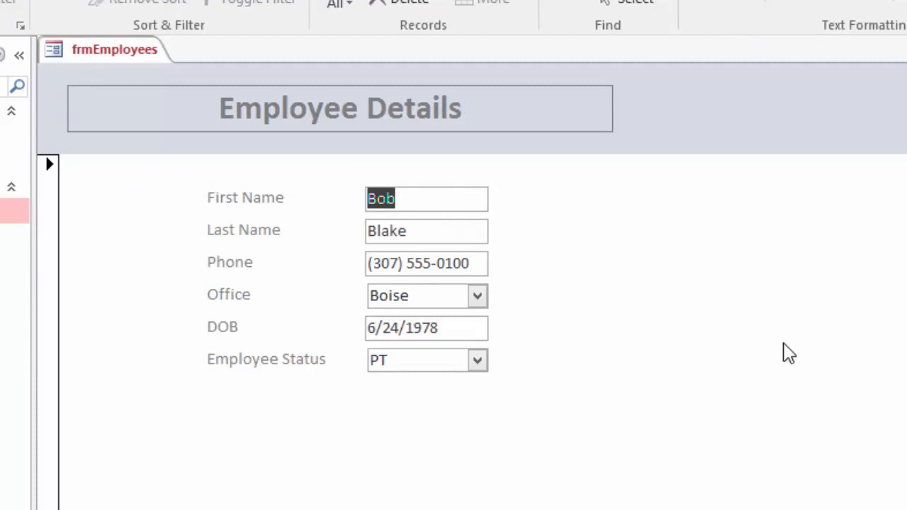
{"action": "key", "text": "Tab"}
{"action": "key", "text": "Tab"}
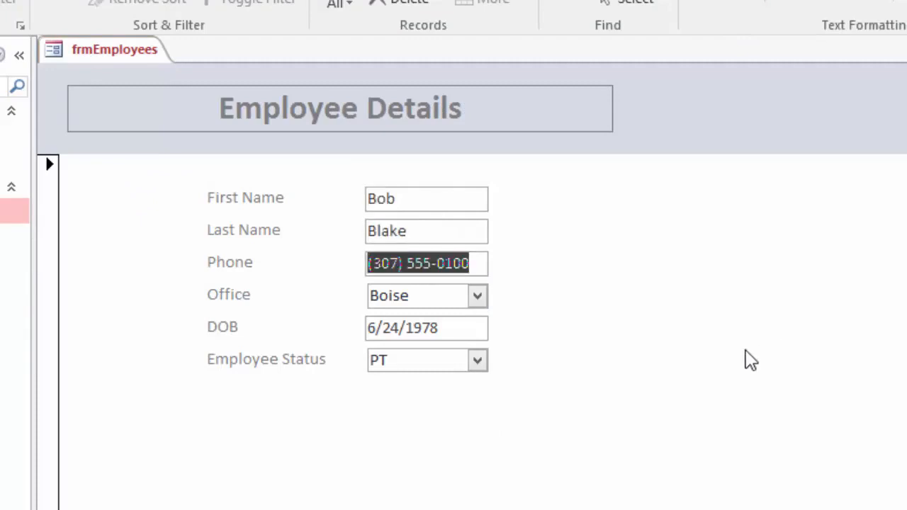
{"action": "key", "text": "Tab"}
{"action": "key", "text": "Tab"}
{"action": "key", "text": "Tab"}
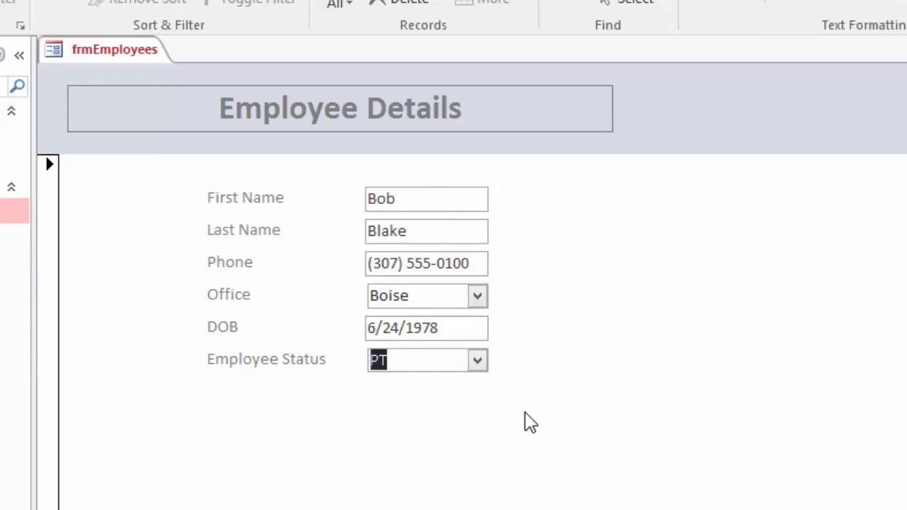
Step: Return frmEmployees to Design View and extend the Detail section's height to about 3 inches
{"action": "right_click", "coordinate": [101, 47]}
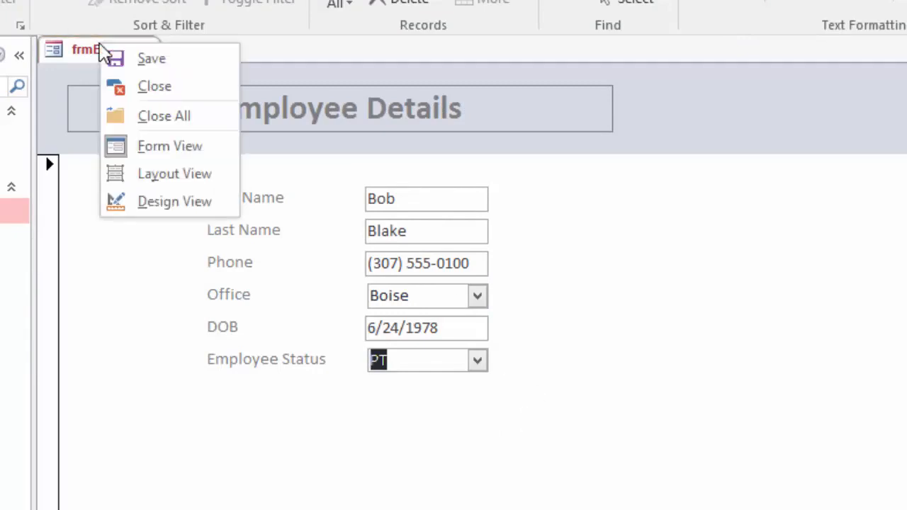
{"action": "left_click", "coordinate": [164, 205]}
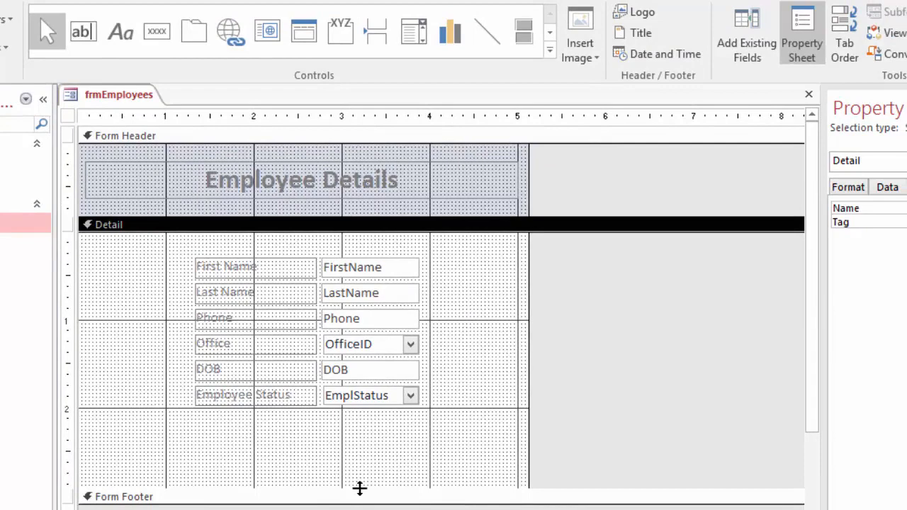
{"action": "left_click_drag", "start_coordinate": [354, 488], "coordinate": [356, 504]}
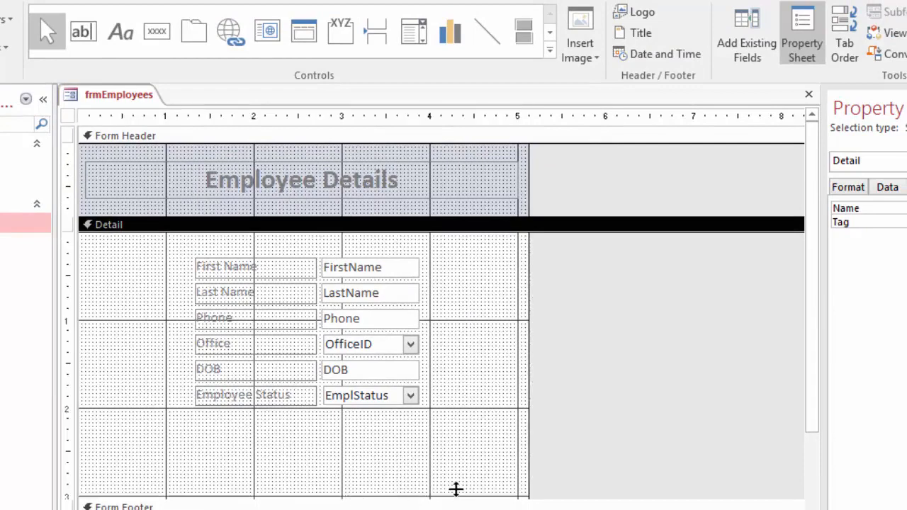
Step: Draw a command button about 1.1 inches wide below the Employee Status label and assign it the Record Navigation action Go To Next Record
{"action": "left_click", "coordinate": [156, 34]}
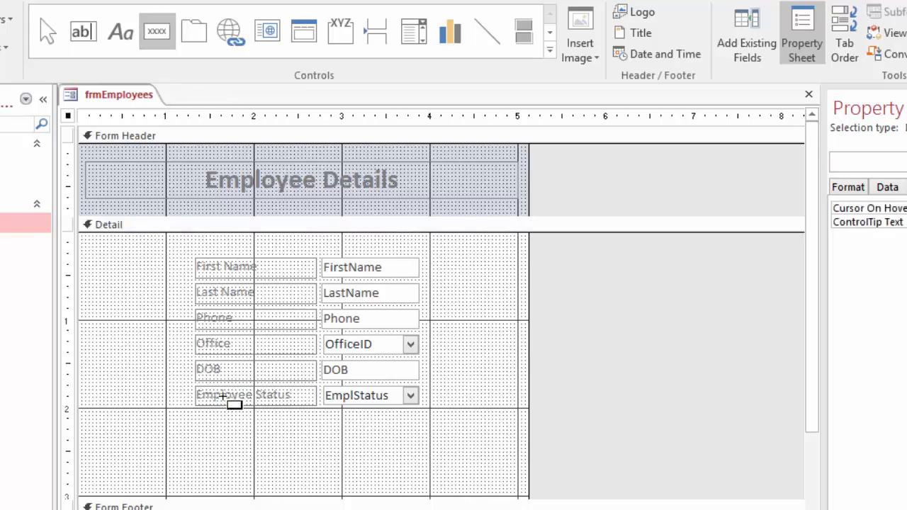
{"action": "left_click_drag", "start_coordinate": [203, 433], "coordinate": [302, 462]}
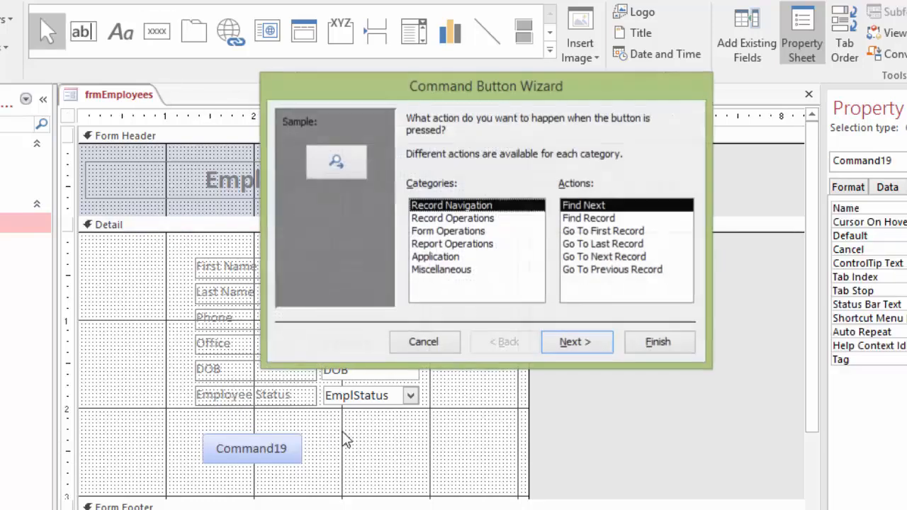
{"action": "left_click_drag", "start_coordinate": [678, 145], "coordinate": [723, 189]}
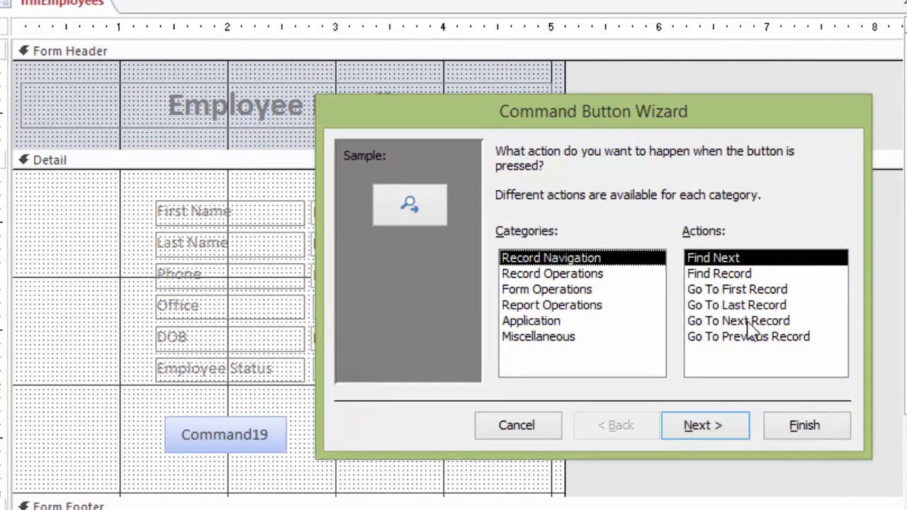
{"action": "left_click", "coordinate": [563, 278]}
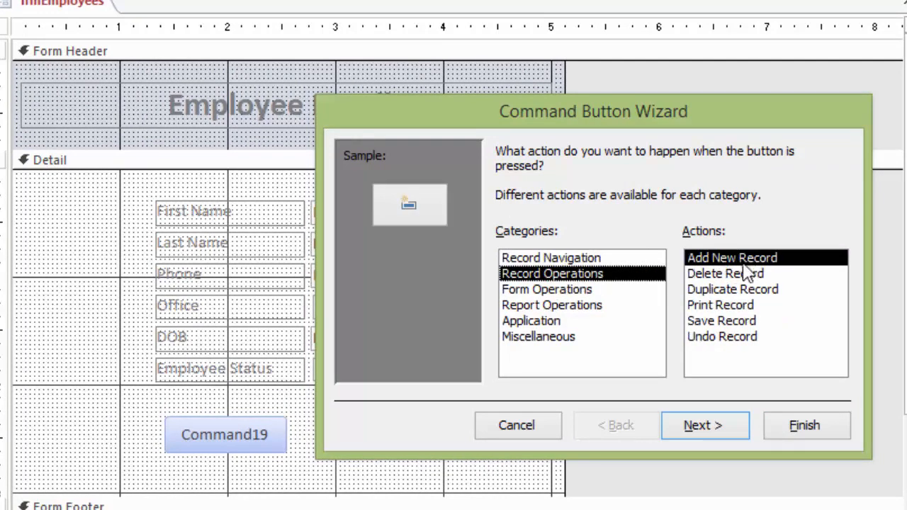
{"action": "left_click", "coordinate": [593, 260]}
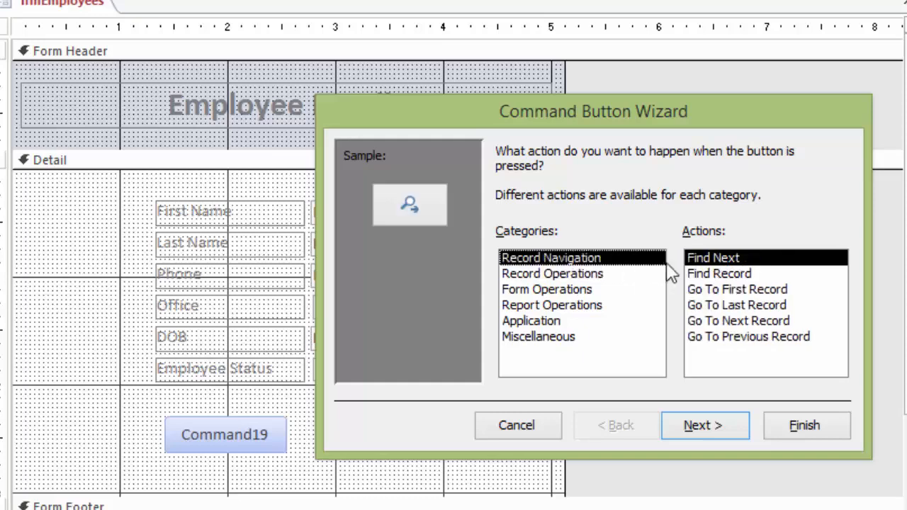
{"action": "left_click", "coordinate": [736, 322]}
{"action": "left_click", "coordinate": [717, 434]}
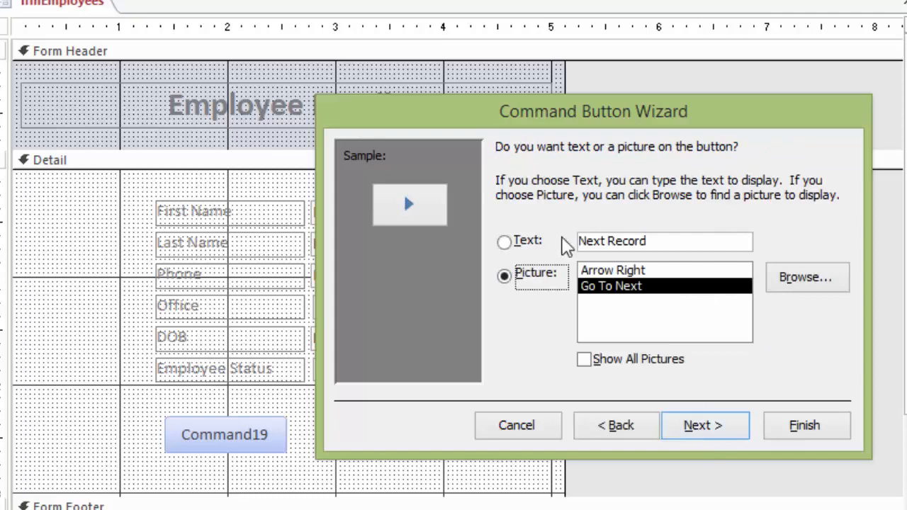
Step: Display text instead of a picture on the next-record button, with the caption NEXT
{"action": "left_click", "coordinate": [504, 242]}
{"action": "left_click_drag", "start_coordinate": [655, 241], "coordinate": [603, 242]}
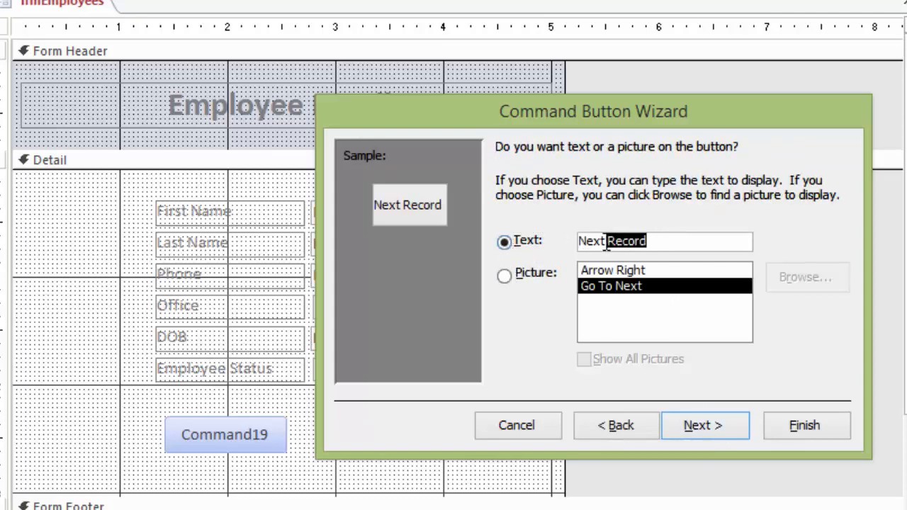
{"action": "key", "text": "BackSpace"}
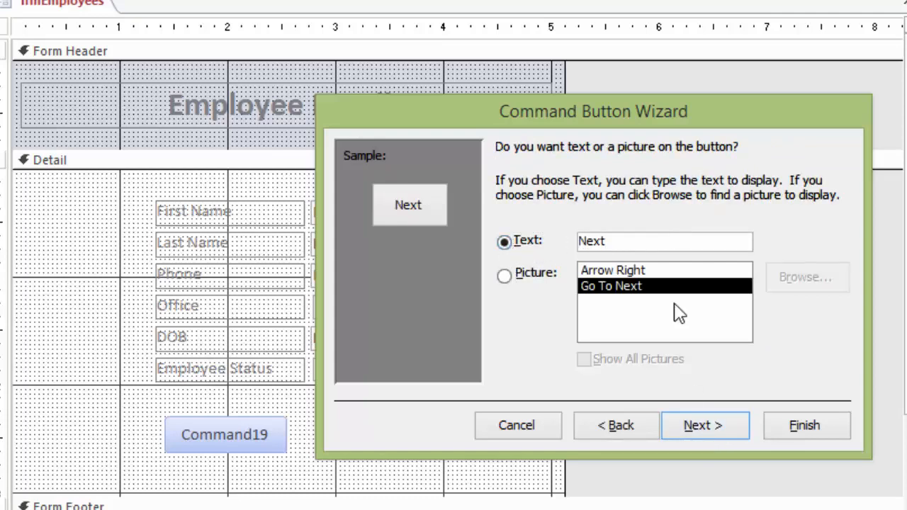
{"action": "key", "text": "BackSpace"}
{"action": "key", "text": "BackSpace"}
{"action": "key", "text": "BackSpace"}
{"action": "type", "text": "EXFR"}
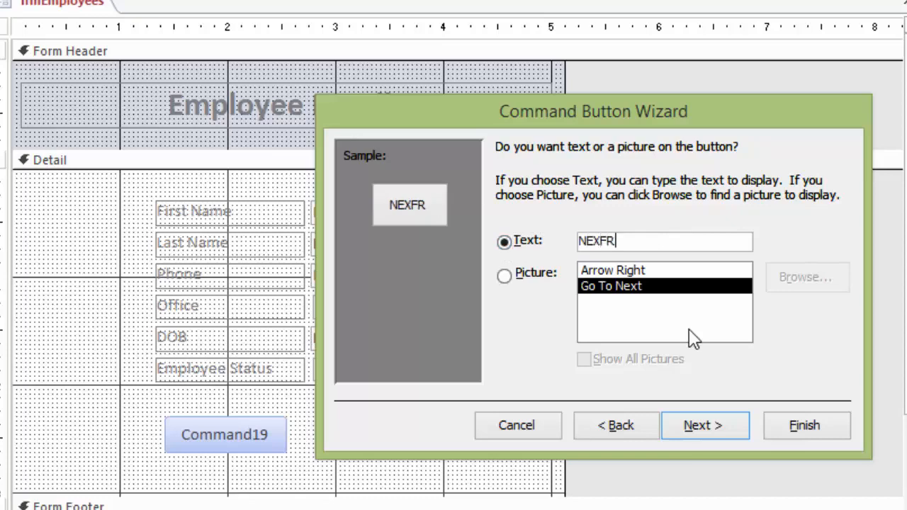
{"action": "key", "text": "BackSpace"}
{"action": "type", "text": "T"}
{"action": "key", "text": "BackSpace"}
{"action": "key", "text": "BackSpace"}
{"action": "type", "text": "T"}
{"action": "left_click", "coordinate": [716, 428]}
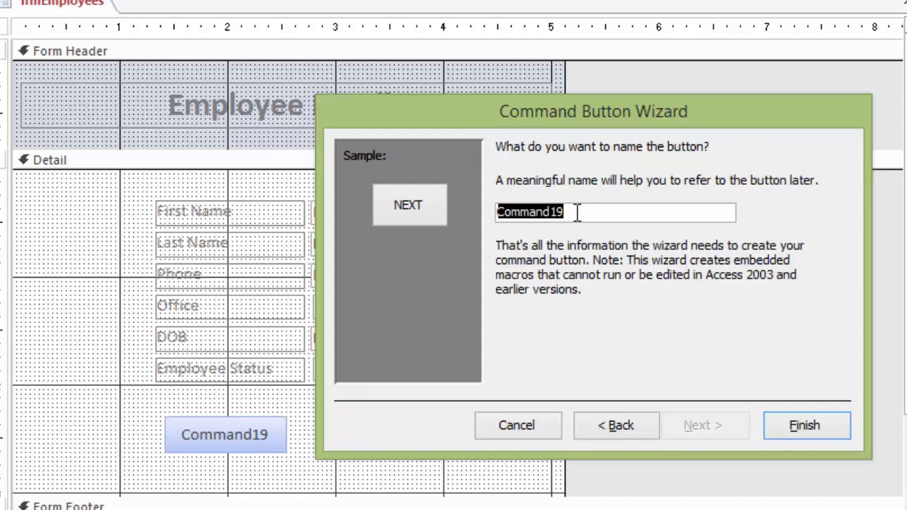
Step: Name the button NextButton, complete the wizard, then widen the button to about 1.1 inches and reposition it slightly
{"action": "type", "text": "NextButton"}
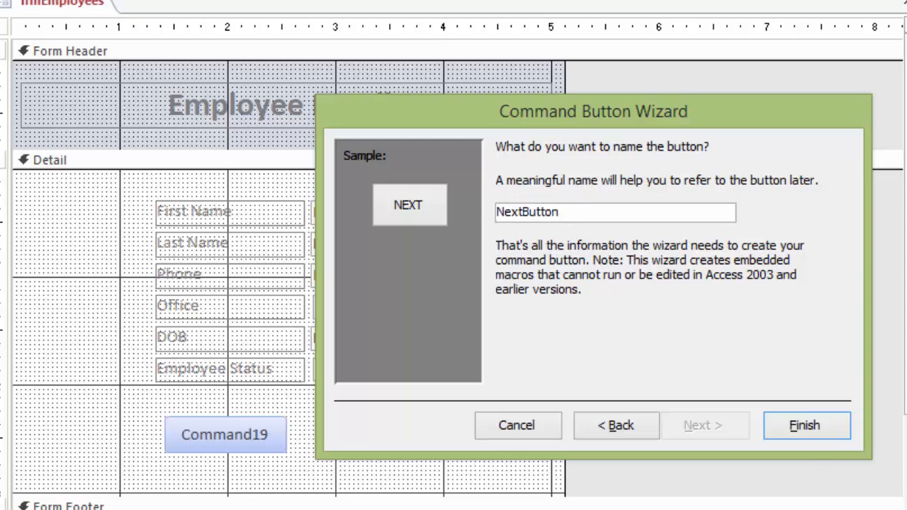
{"action": "left_click", "coordinate": [804, 425]}
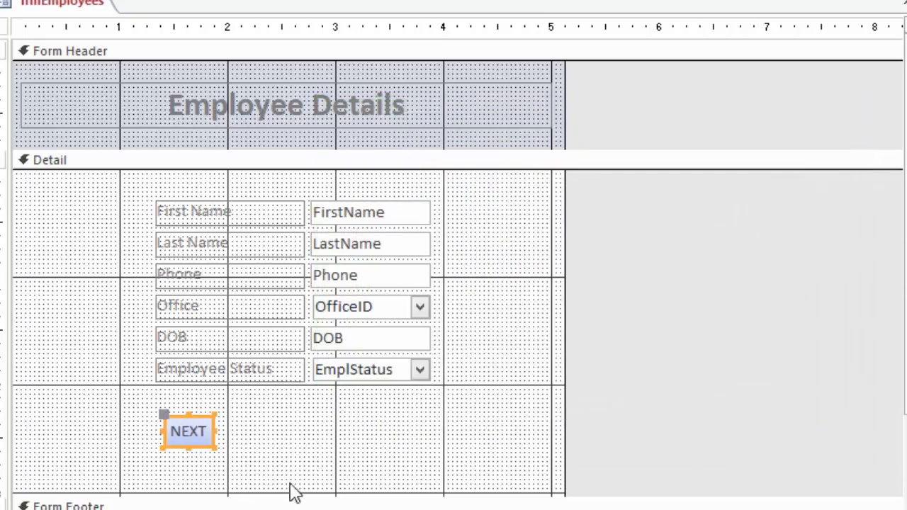
{"action": "left_click_drag", "start_coordinate": [215, 431], "coordinate": [283, 432]}
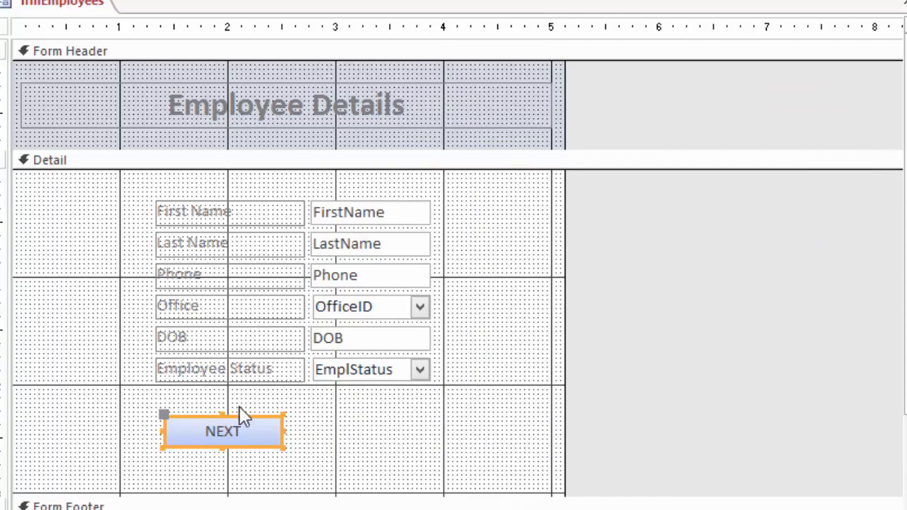
{"action": "left_click_drag", "start_coordinate": [261, 423], "coordinate": [271, 430]}
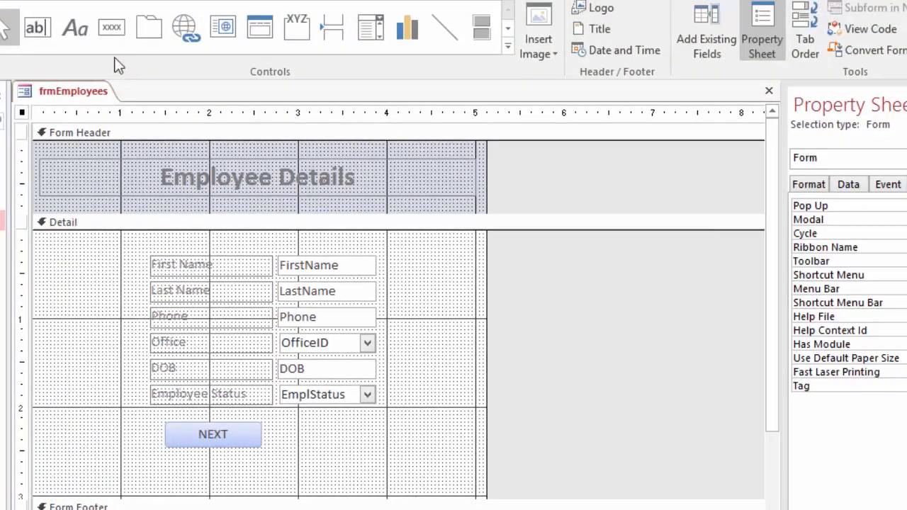
Step: Draw a command button about 1 inch wide beside NEXT and assign it the Record Operations action Add New Record
{"action": "left_click", "coordinate": [110, 30]}
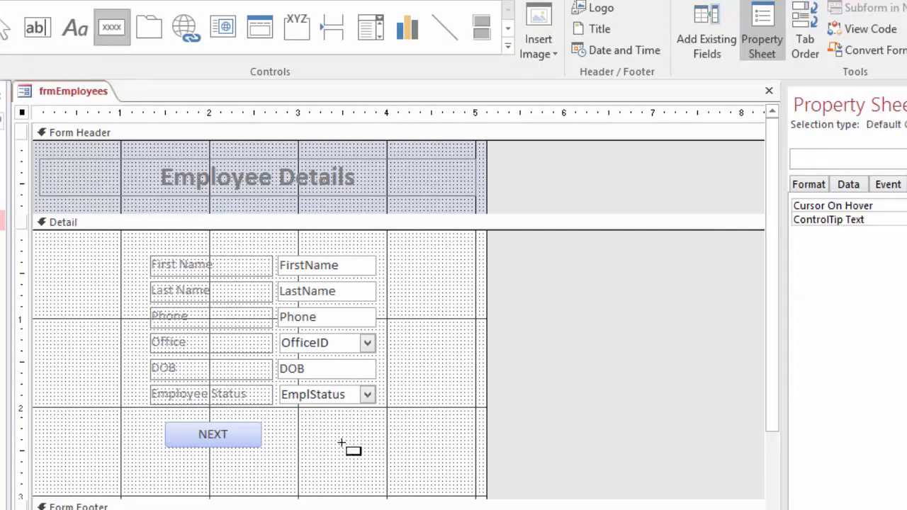
{"action": "left_click_drag", "start_coordinate": [290, 430], "coordinate": [380, 454]}
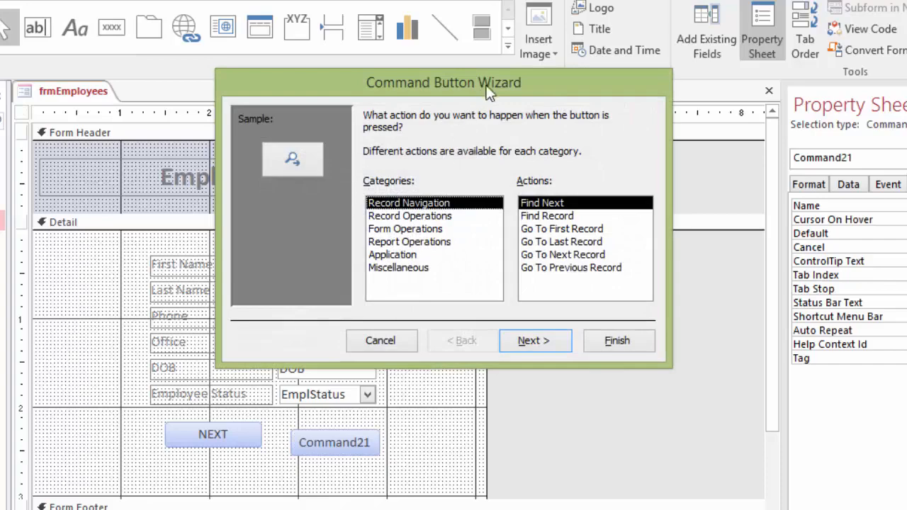
{"action": "left_click_drag", "start_coordinate": [545, 95], "coordinate": [557, 162]}
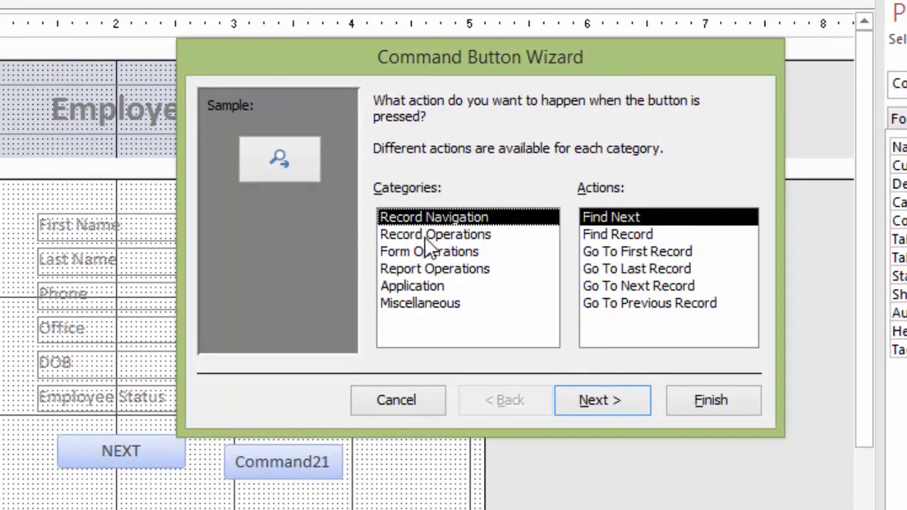
{"action": "left_click", "coordinate": [435, 241]}
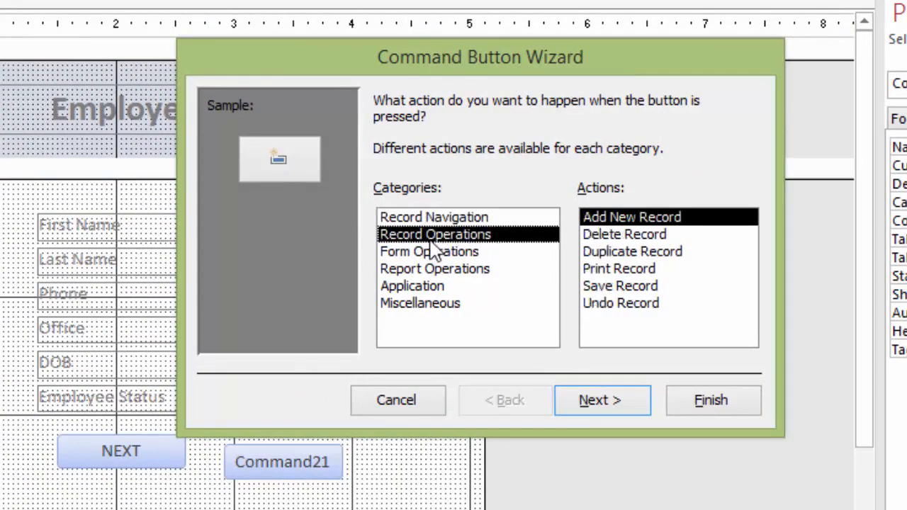
{"action": "left_click", "coordinate": [643, 220]}
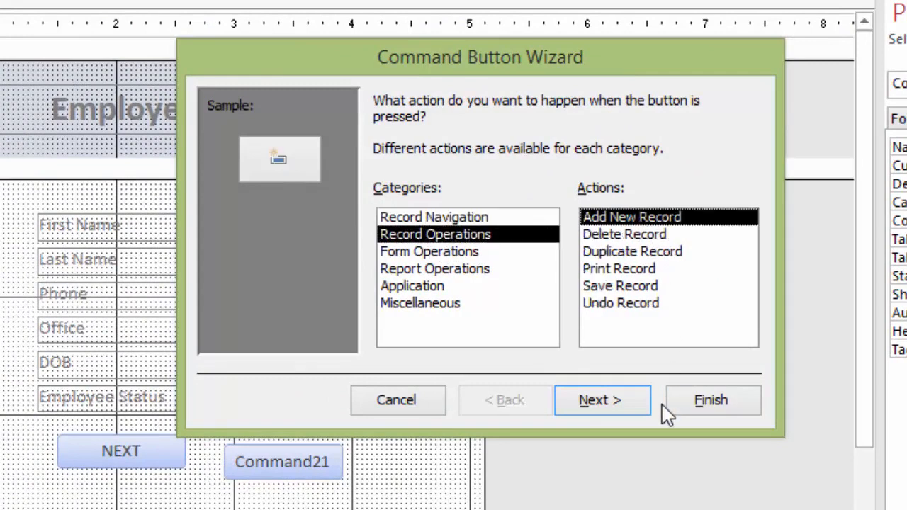
{"action": "left_click", "coordinate": [621, 415]}
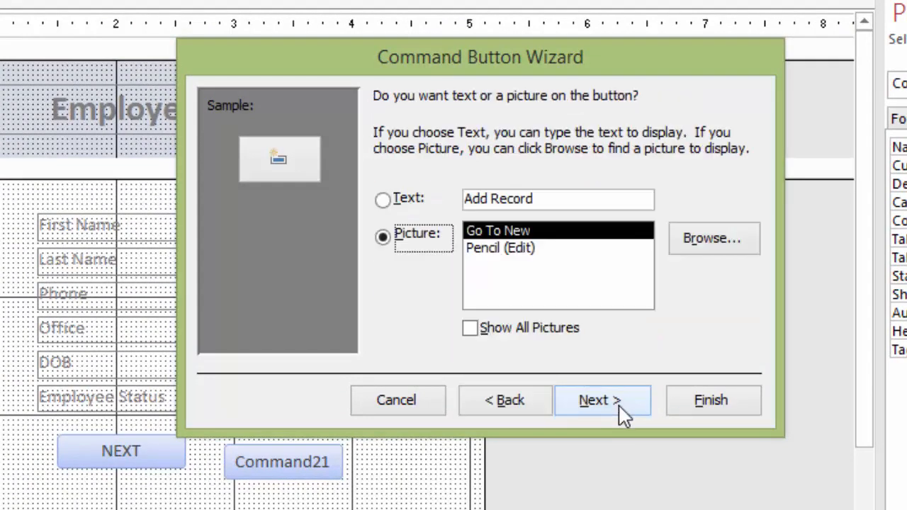
Step: Give the new-record button the text caption NEW, name it NewButton, and complete the wizard
{"action": "left_click", "coordinate": [383, 201]}
{"action": "key", "text": "Tab"}
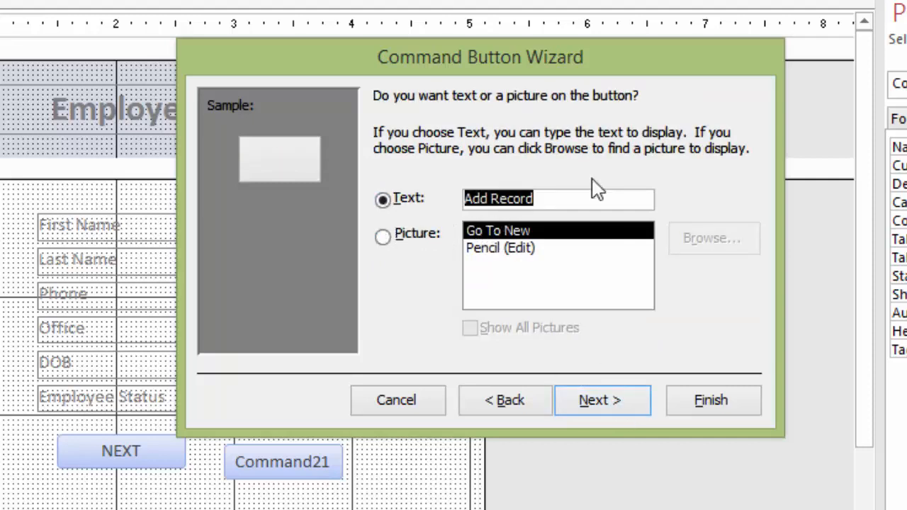
{"action": "type", "text": "NEW"}
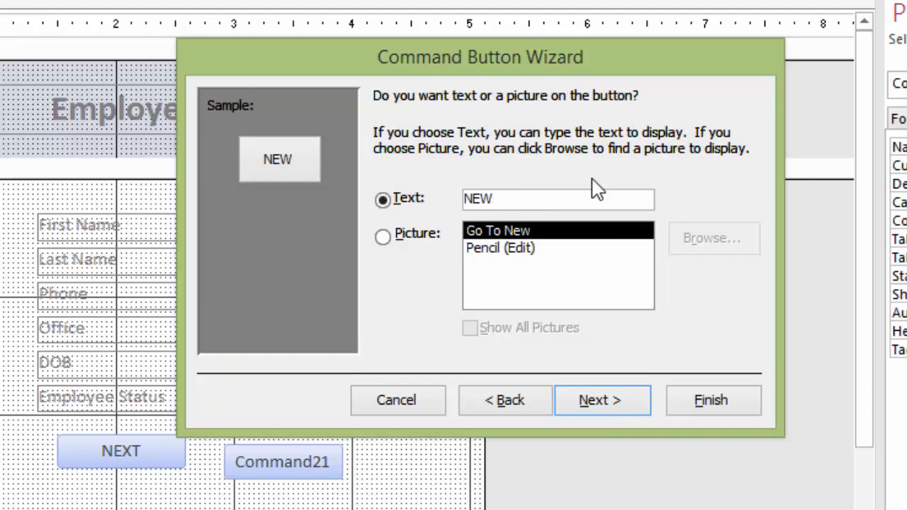
{"action": "left_click", "coordinate": [615, 406]}
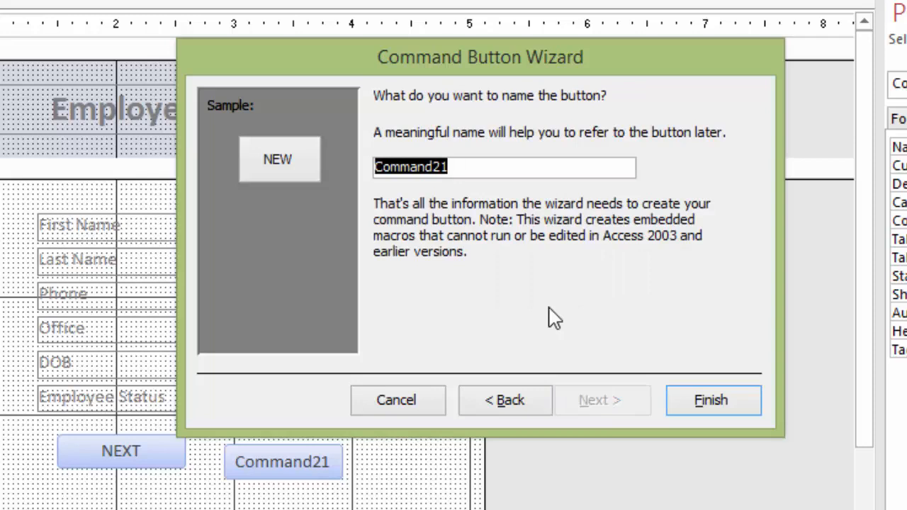
{"action": "type", "text": "NewButton"}
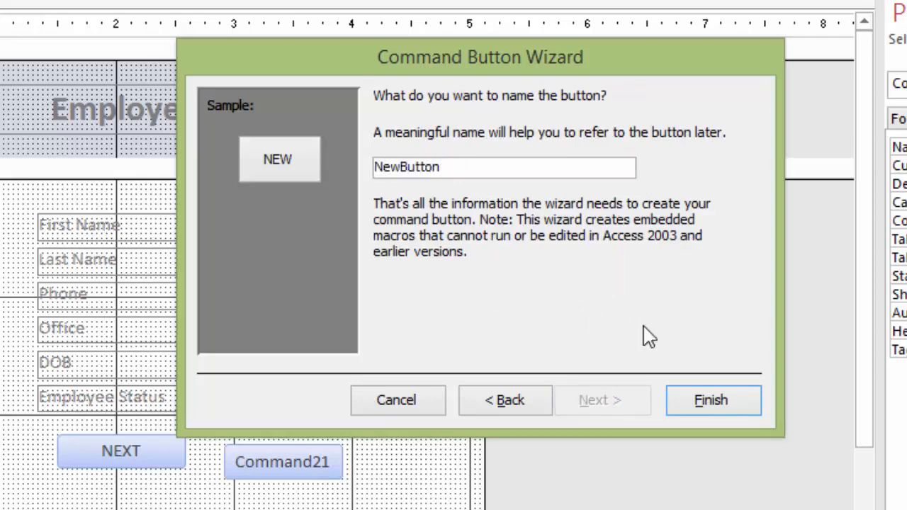
{"action": "left_click", "coordinate": [714, 399]}
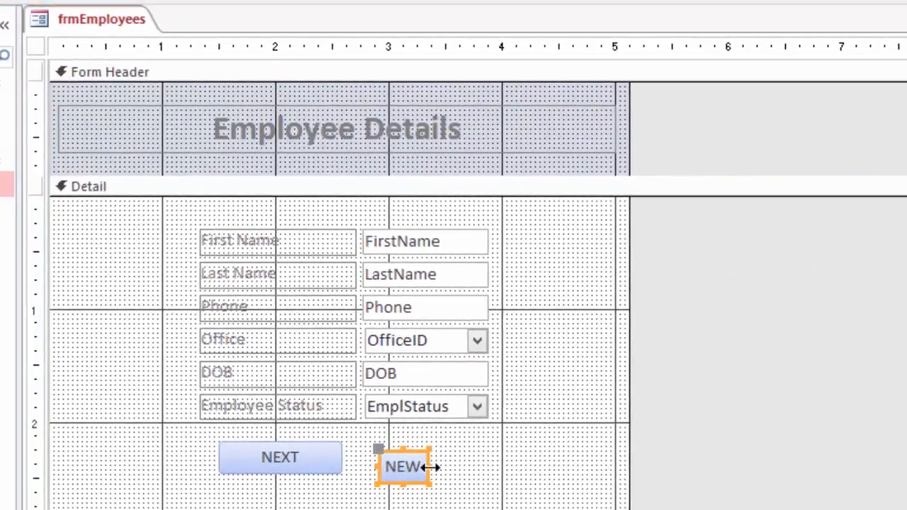
Step: Widen the NEW button to about 1.1 inches and line it up level with the NEXT button
{"action": "left_click_drag", "start_coordinate": [277, 460], "coordinate": [301, 458]}
{"action": "left_click_drag", "start_coordinate": [455, 464], "coordinate": [457, 445]}
{"action": "left_click", "coordinate": [540, 423]}
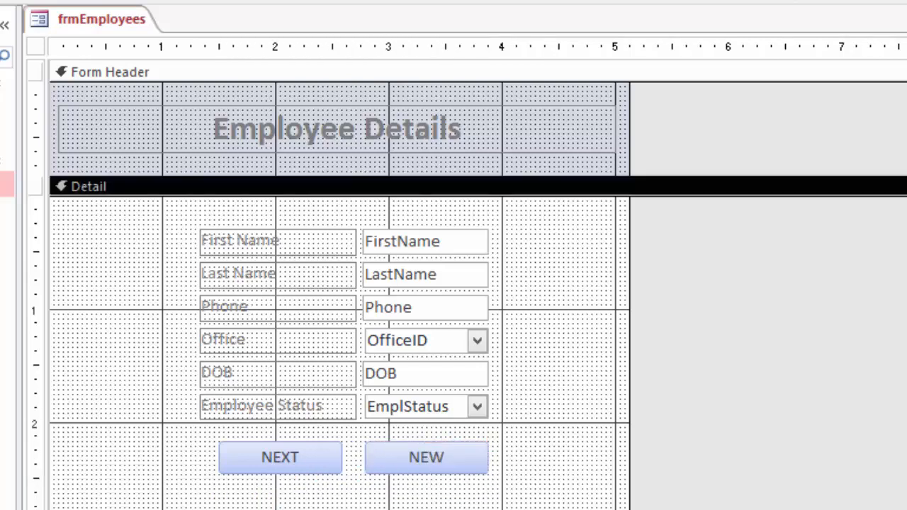
Step: Select the NEXT and NEW buttons together and nudge them slightly to the left under the fields
{"action": "left_click_drag", "start_coordinate": [531, 459], "coordinate": [287, 458]}
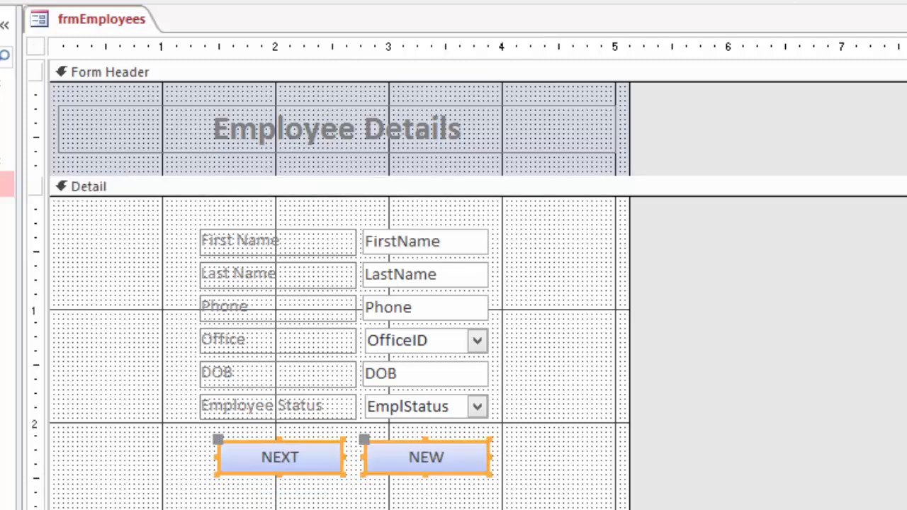
{"action": "key", "text": "Left"}
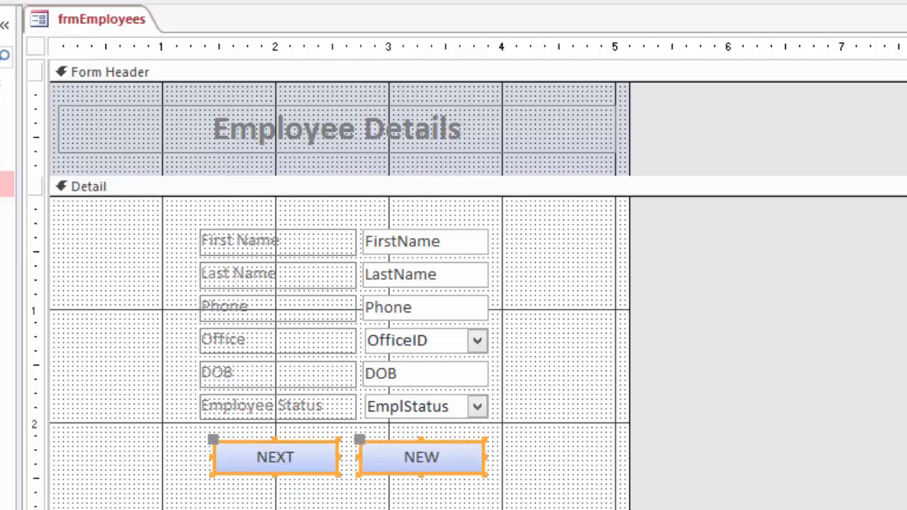
{"action": "key", "text": "Left"}
{"action": "left_click", "coordinate": [533, 433]}
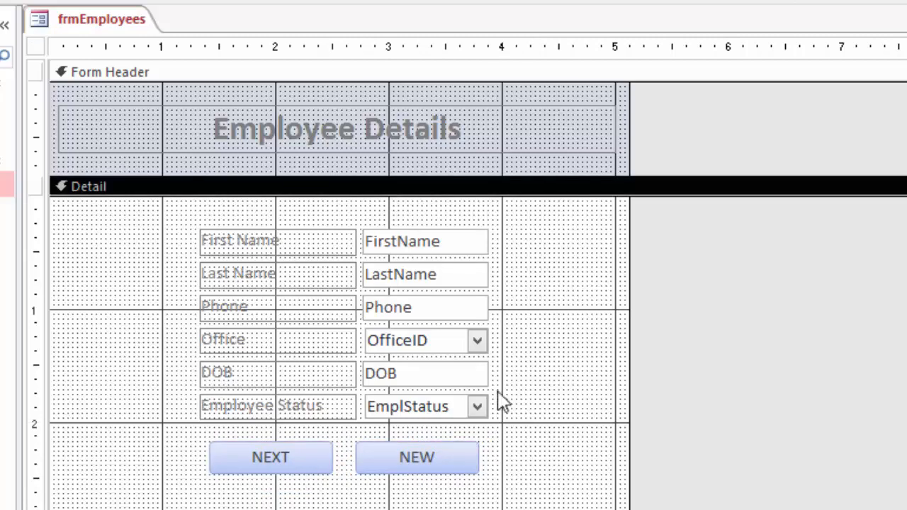
Step: Show frmEmployees in Form View and test the NEXT button by advancing through several employee records
{"action": "right_click", "coordinate": [79, 21]}
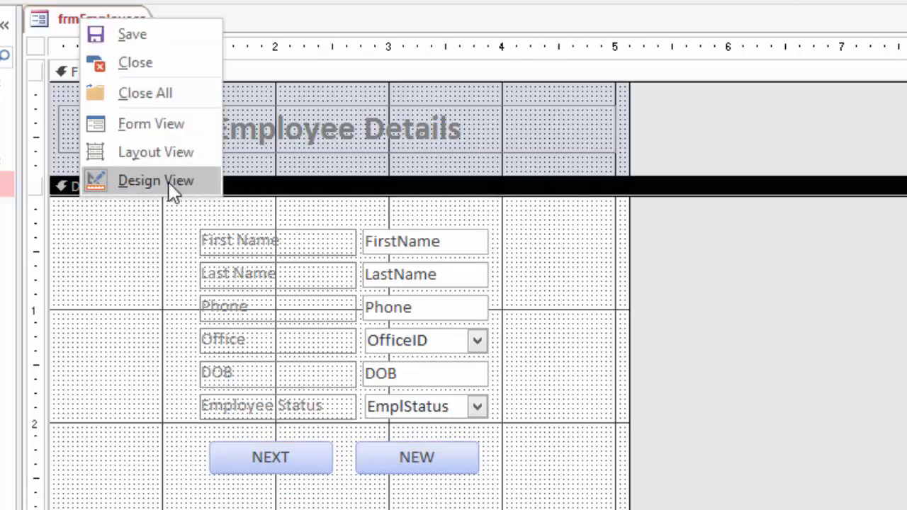
{"action": "left_click", "coordinate": [145, 127]}
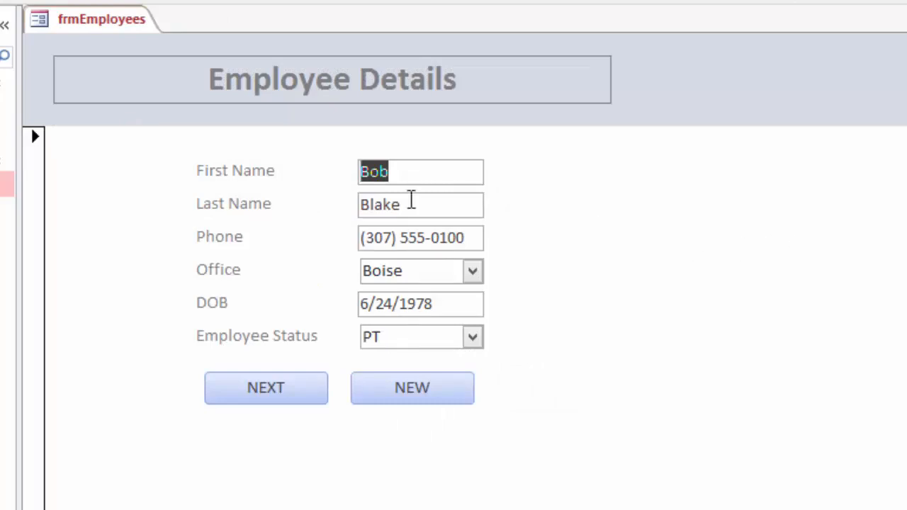
{"action": "left_click", "coordinate": [272, 395]}
{"action": "left_click", "coordinate": [272, 395]}
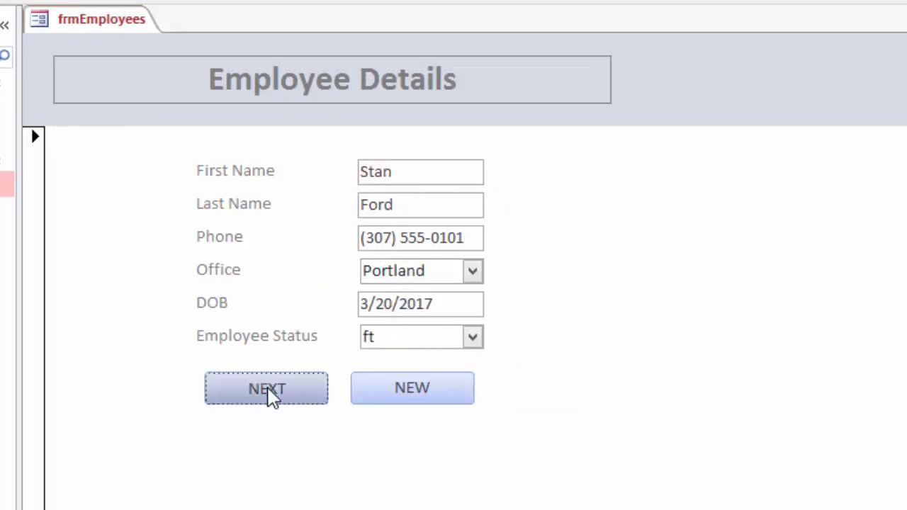
{"action": "left_click", "coordinate": [272, 395]}
{"action": "left_click", "coordinate": [276, 398]}
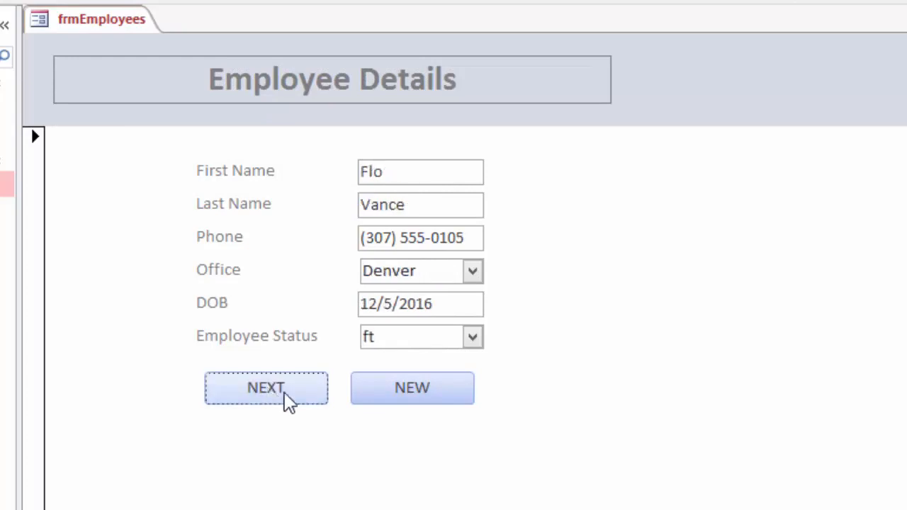
Step: Start a blank record with the form's NEW button and enter the employee's first name, last name and phone number
{"action": "left_click", "coordinate": [439, 400]}
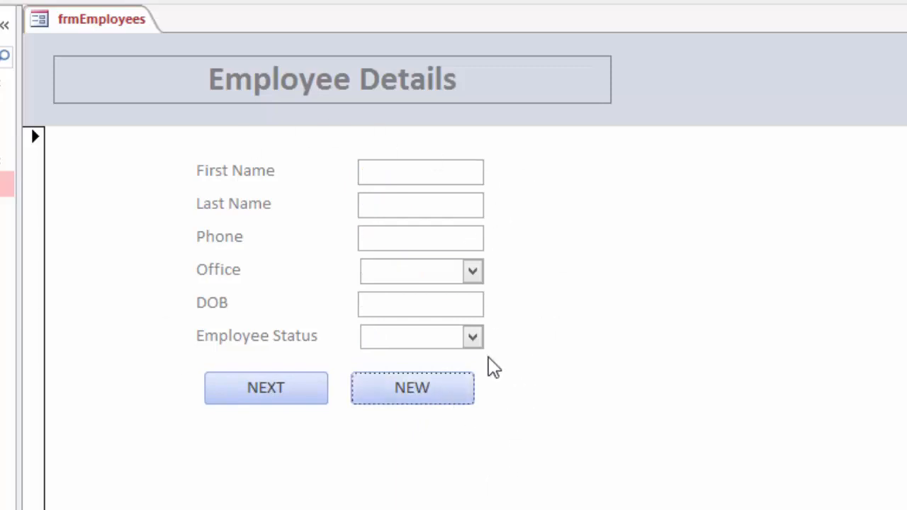
{"action": "key", "text": "Tab"}
{"action": "left_click", "coordinate": [442, 172]}
{"action": "type", "text": "Dan"}
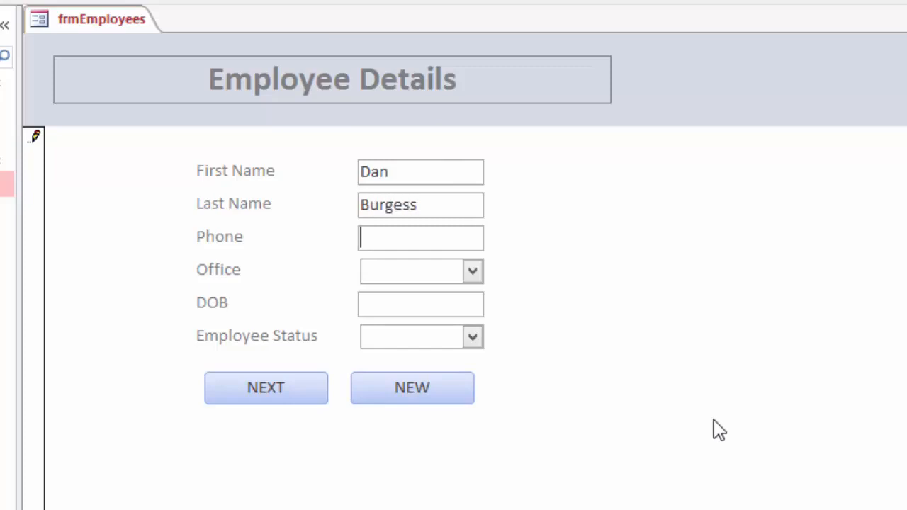
{"action": "type", "text": "303) "}
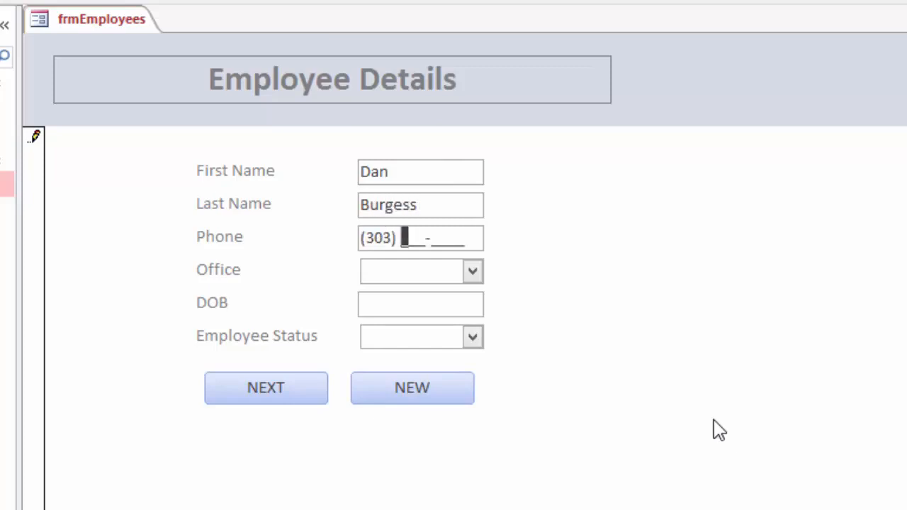
{"action": "type", "text": "555-"}
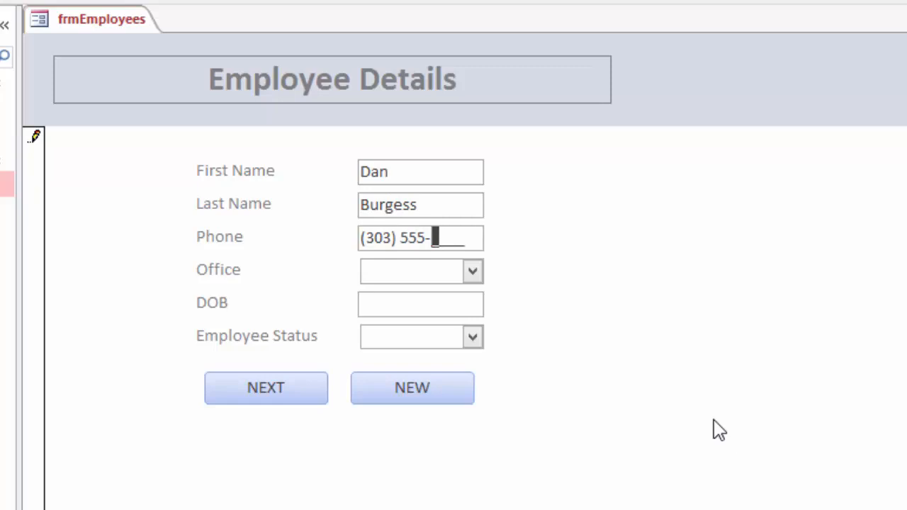
{"action": "type", "text": "0167"}
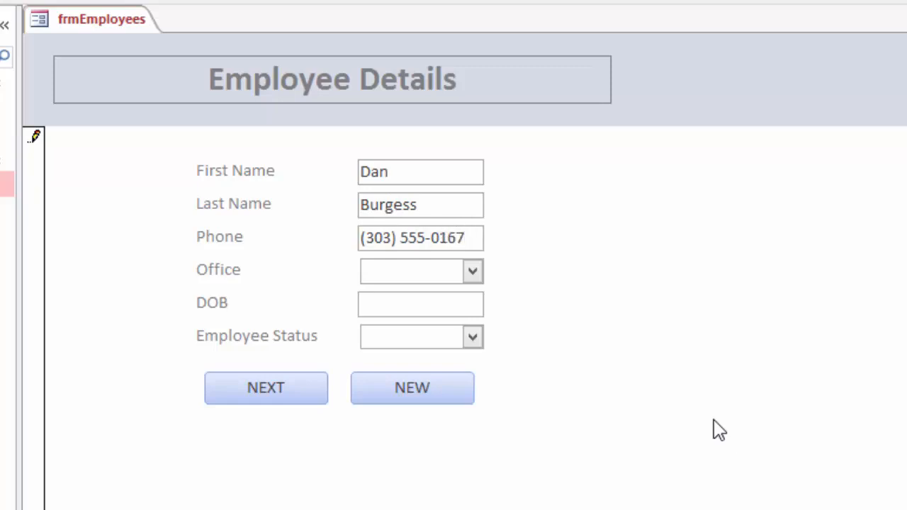
Step: Set the new employee's Office to Denver and pick the date of birth from the DOB calendar
{"action": "left_click", "coordinate": [472, 273]}
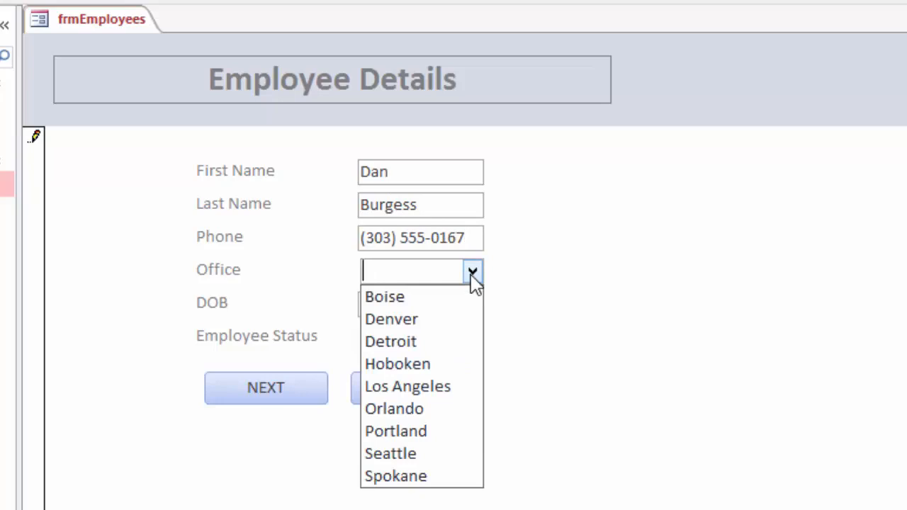
{"action": "left_click", "coordinate": [422, 319]}
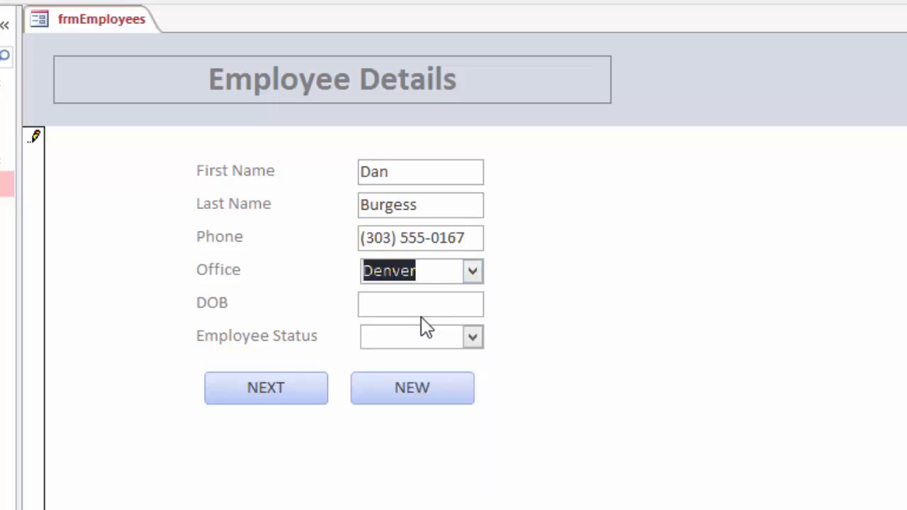
{"action": "left_click", "coordinate": [455, 303]}
{"action": "left_click", "coordinate": [496, 302]}
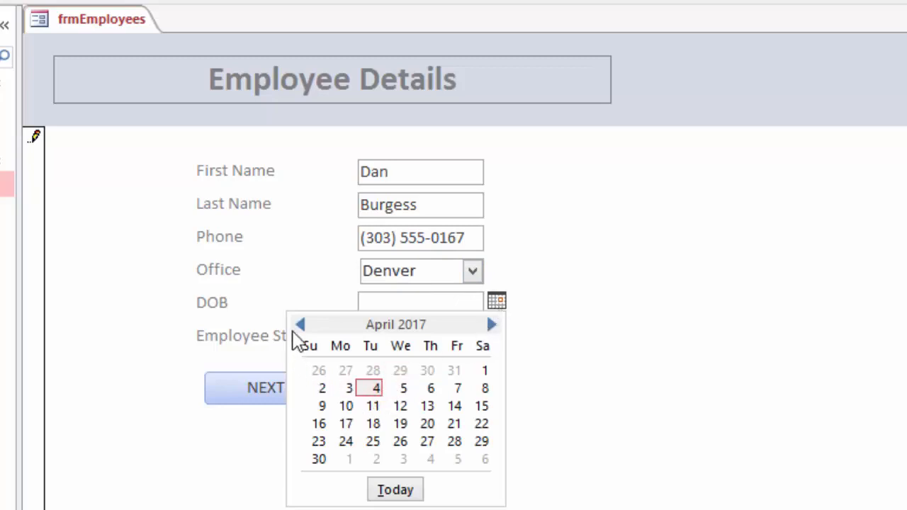
{"action": "left_click", "coordinate": [300, 325]}
{"action": "left_click", "coordinate": [300, 325]}
{"action": "left_click", "coordinate": [300, 326]}
{"action": "left_click", "coordinate": [301, 325]}
{"action": "left_click", "coordinate": [300, 325]}
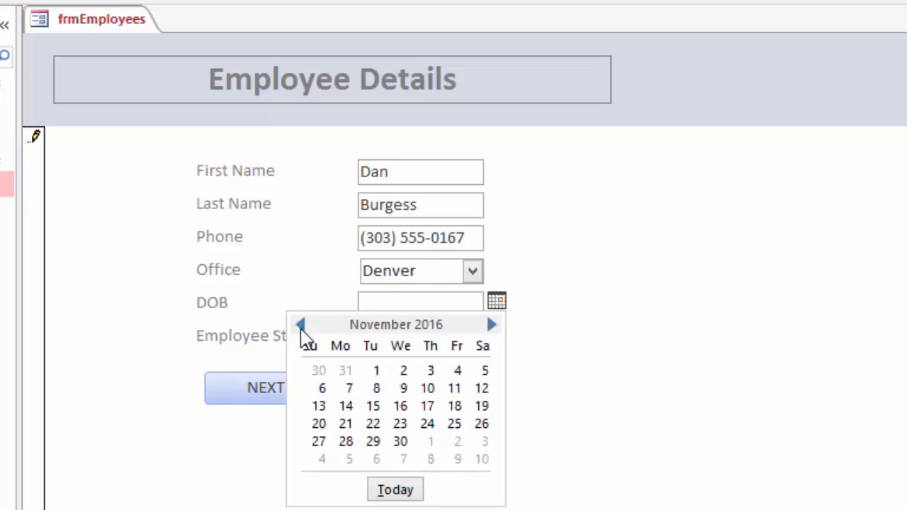
{"action": "left_click", "coordinate": [404, 372]}
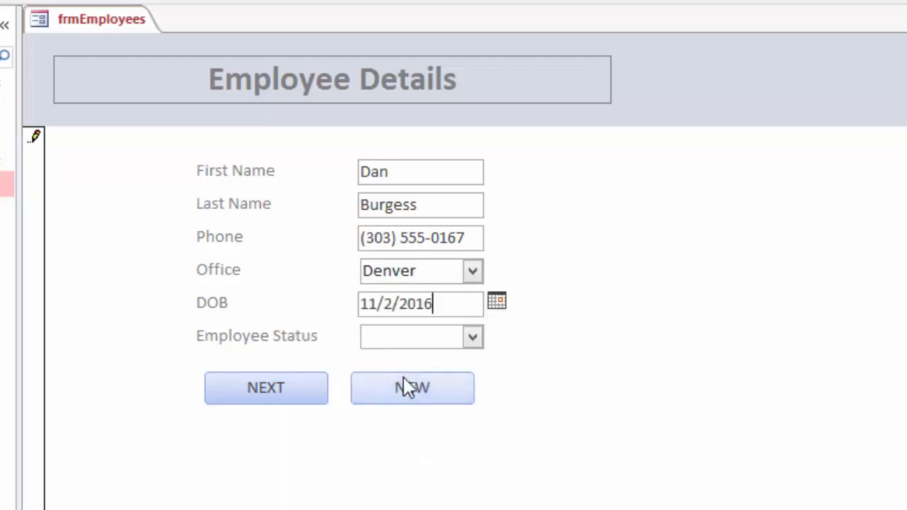
Step: Set Employee Status to FT and save the employee by starting another blank record with the form's NEW button
{"action": "left_click", "coordinate": [473, 337]}
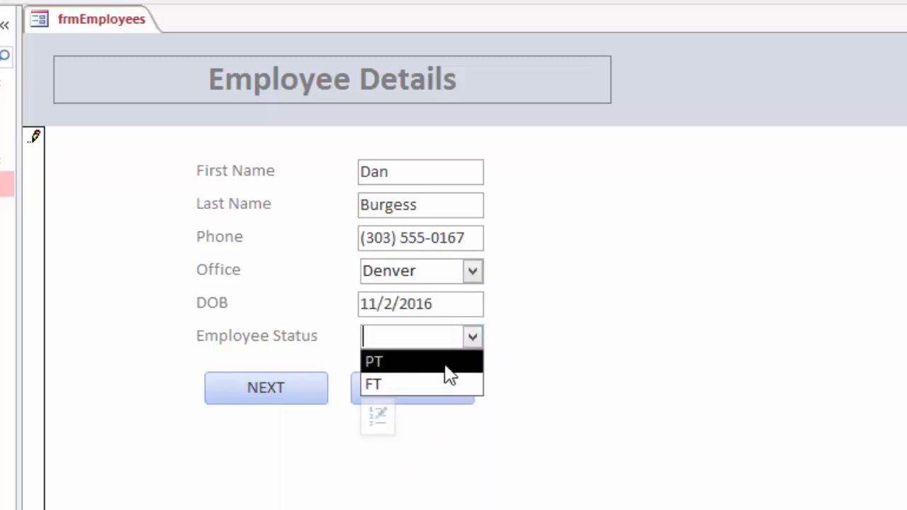
{"action": "left_click", "coordinate": [398, 387]}
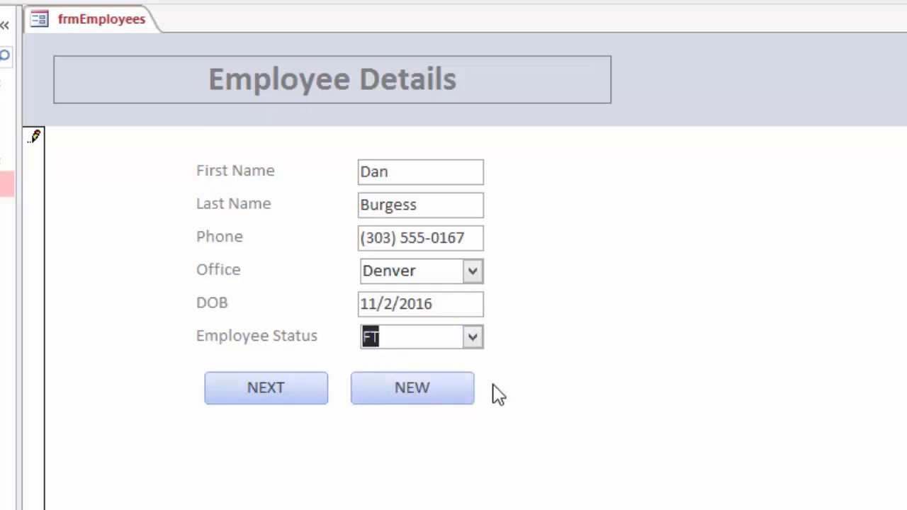
{"action": "left_click", "coordinate": [407, 394]}
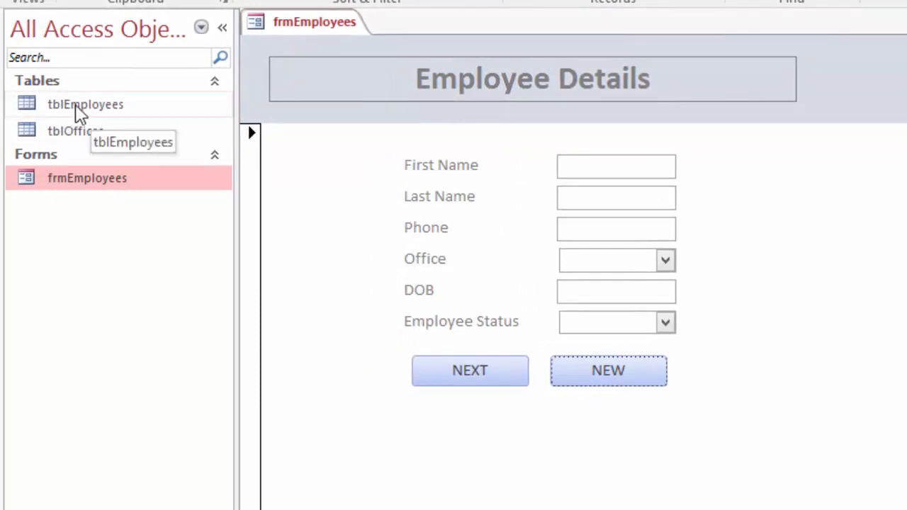
Step: Check tblEmployees in Datasheet View for the newly added employee, and close the table
{"action": "left_click", "coordinate": [77, 110]}
{"action": "double_click", "coordinate": [78, 107]}
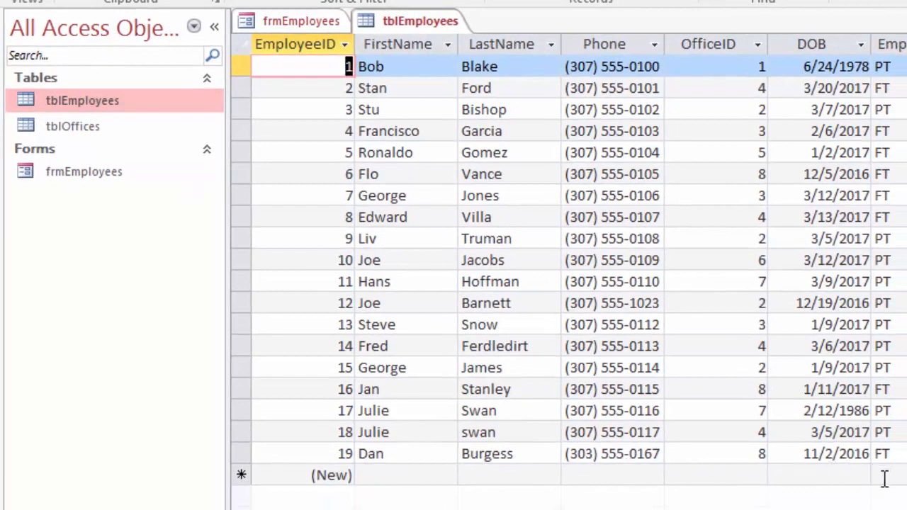
{"action": "right_click", "coordinate": [413, 20]}
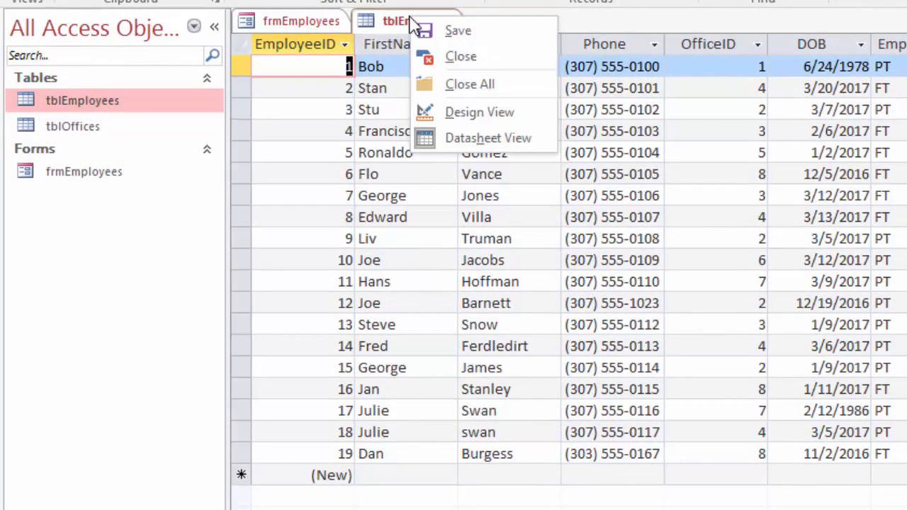
{"action": "left_click", "coordinate": [467, 59]}
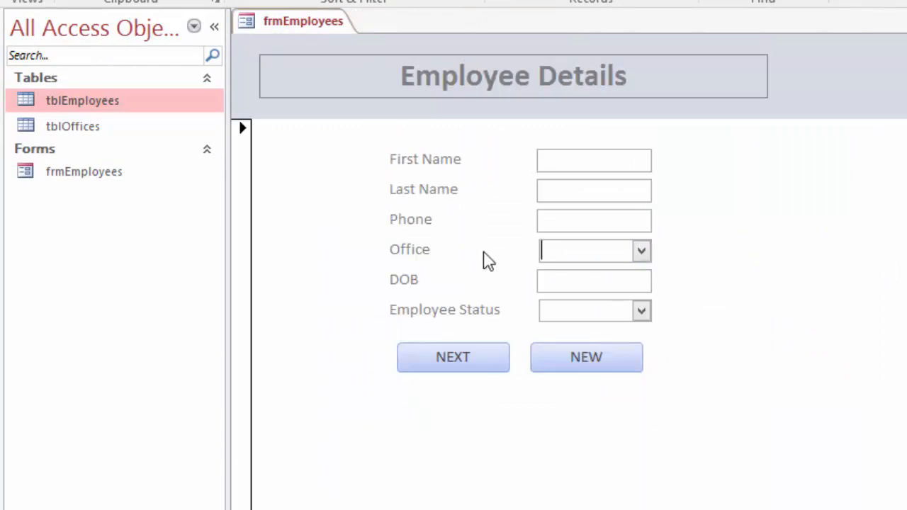
Step: Try entering the unlisted office Richmond in the blank record's Office field, and choose Boise instead
{"action": "left_click", "coordinate": [642, 253]}
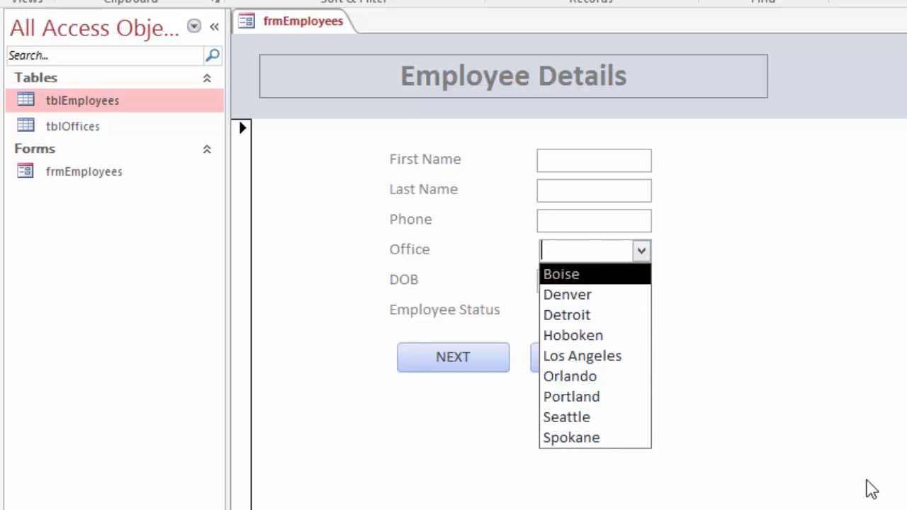
{"action": "type", "text": "Richmond"}
{"action": "key", "text": "Return"}
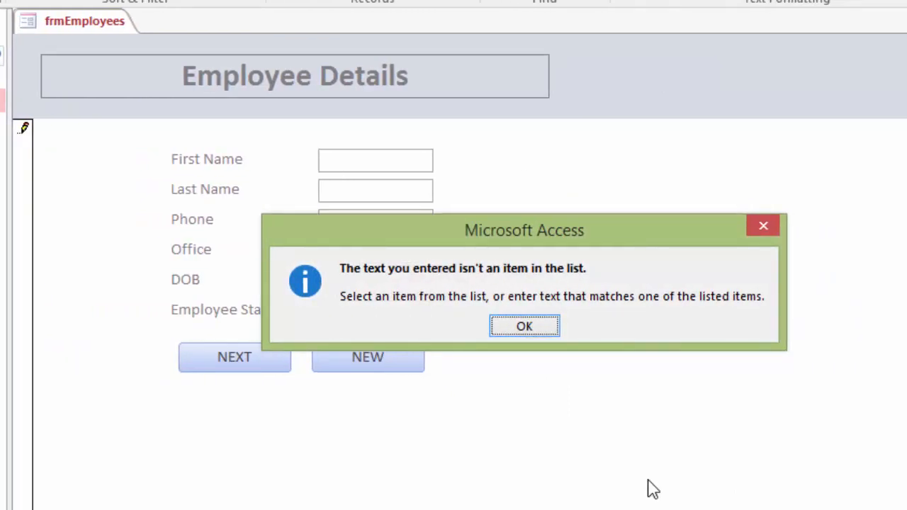
{"action": "left_click", "coordinate": [523, 326]}
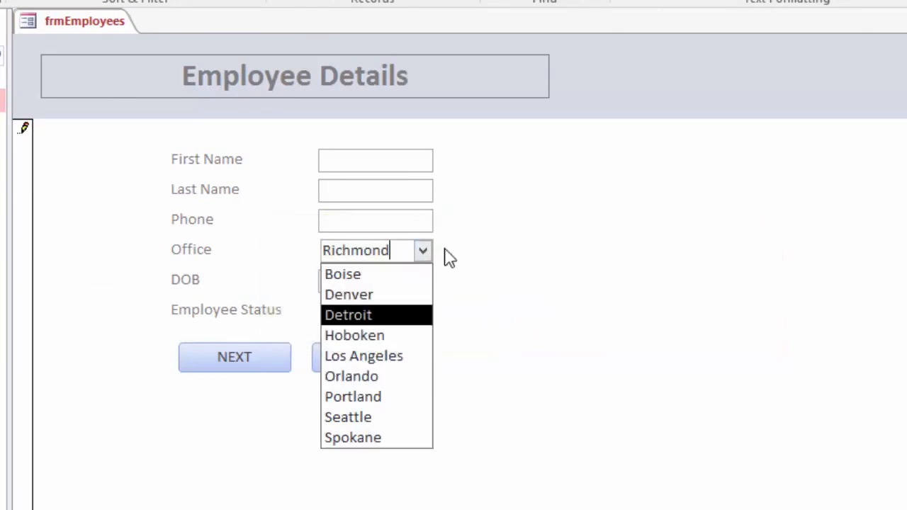
{"action": "left_click", "coordinate": [389, 277]}
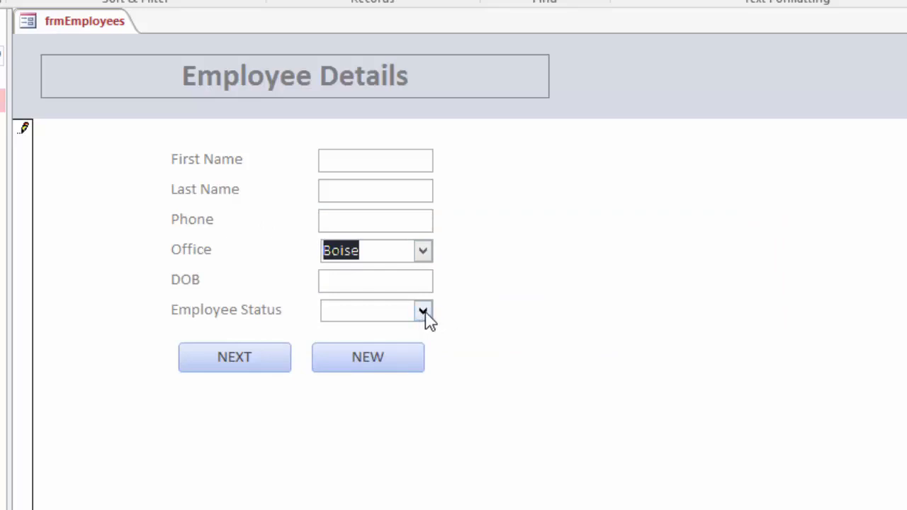
Step: Examine the Employee Status field's editable item list without changing it, and discard the unsaved record
{"action": "left_click", "coordinate": [423, 312]}
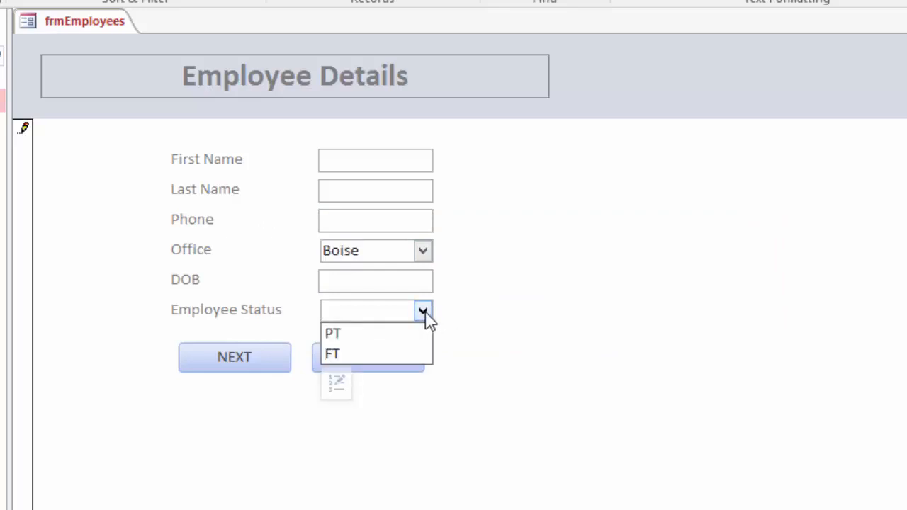
{"action": "left_click", "coordinate": [336, 388]}
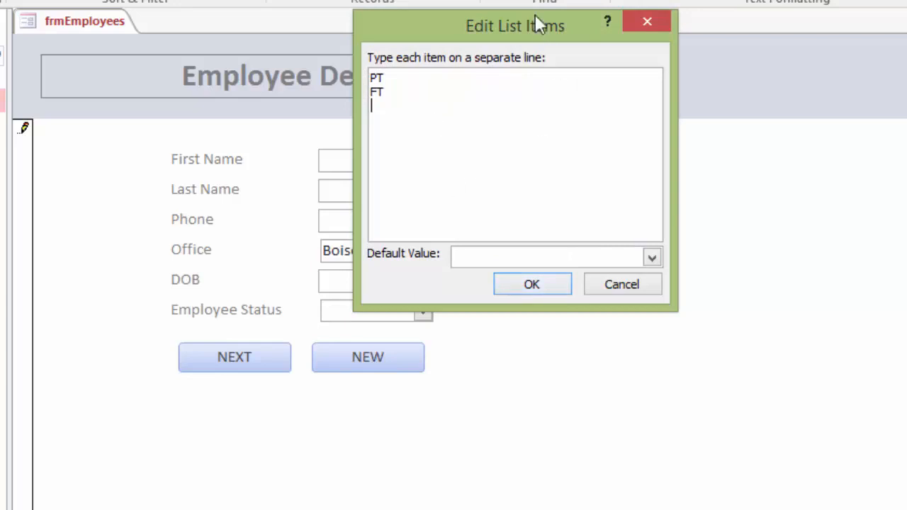
{"action": "left_click_drag", "start_coordinate": [573, 25], "coordinate": [559, 181]}
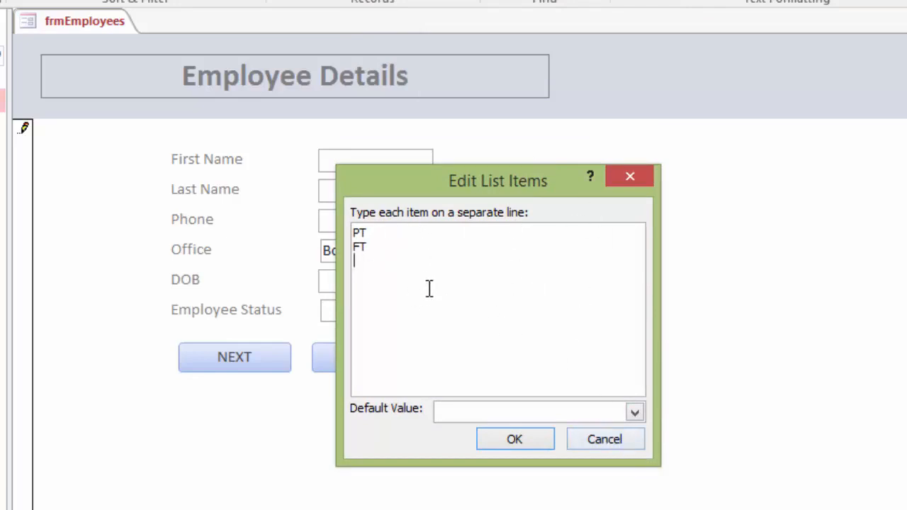
{"action": "left_click", "coordinate": [621, 443]}
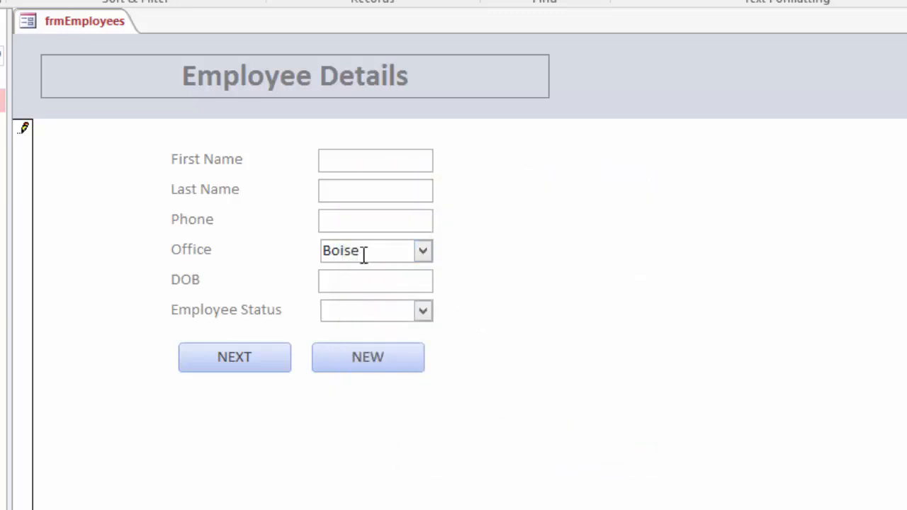
{"action": "key", "text": "Escape"}
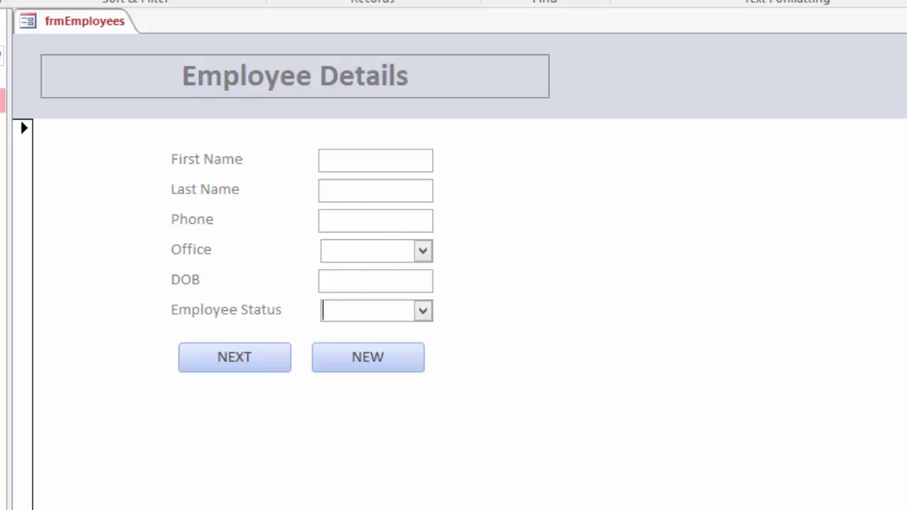
Step: Show frmEmployees in Design View and set the Employee Status combo box's Limit To List property to Yes
{"action": "right_click", "coordinate": [74, 31]}
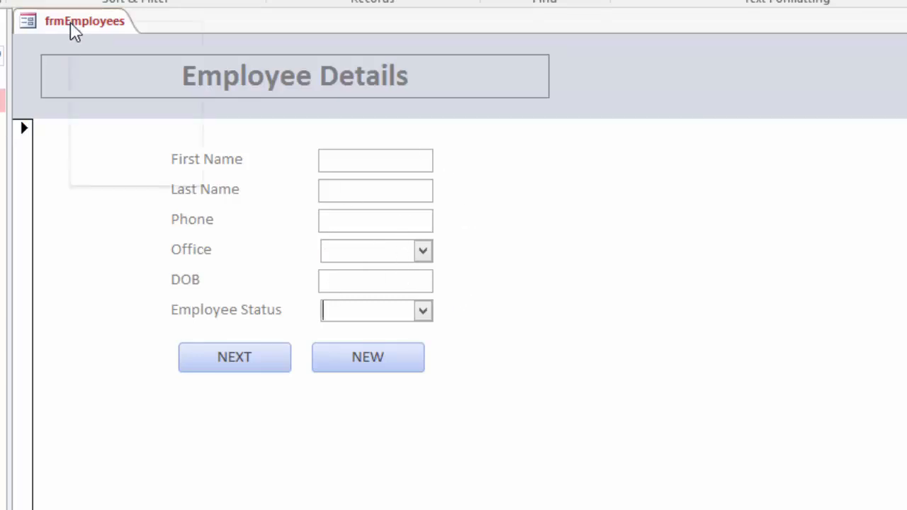
{"action": "left_click", "coordinate": [138, 182]}
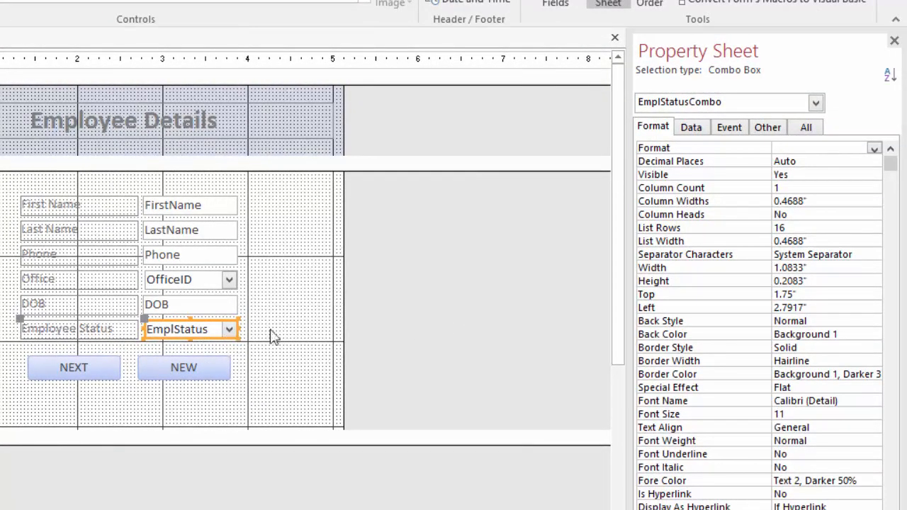
{"action": "left_click", "coordinate": [692, 128]}
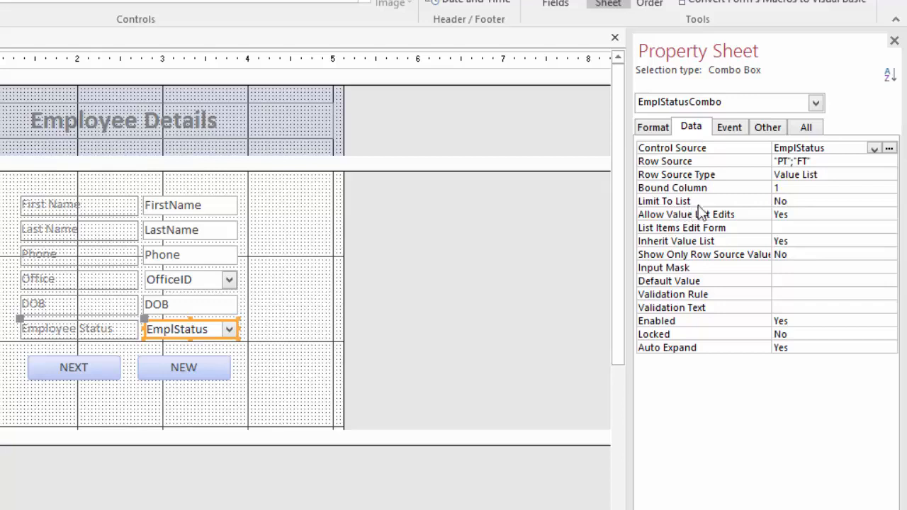
{"action": "left_click", "coordinate": [802, 201]}
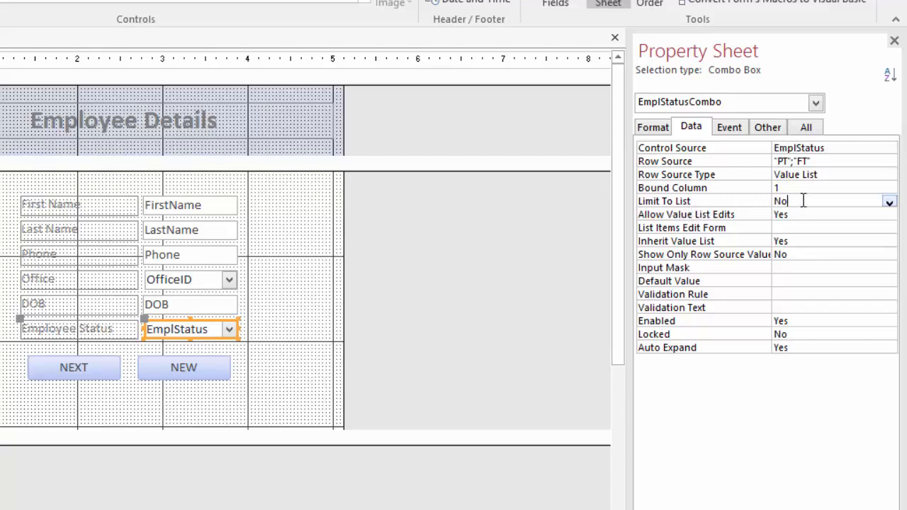
{"action": "left_click", "coordinate": [890, 204]}
{"action": "left_click", "coordinate": [801, 214]}
Step: Set the Employee Status combo box's Allow Value List Edits property to No
{"action": "left_click", "coordinate": [790, 214]}
{"action": "left_click", "coordinate": [801, 215]}
{"action": "left_click", "coordinate": [888, 216]}
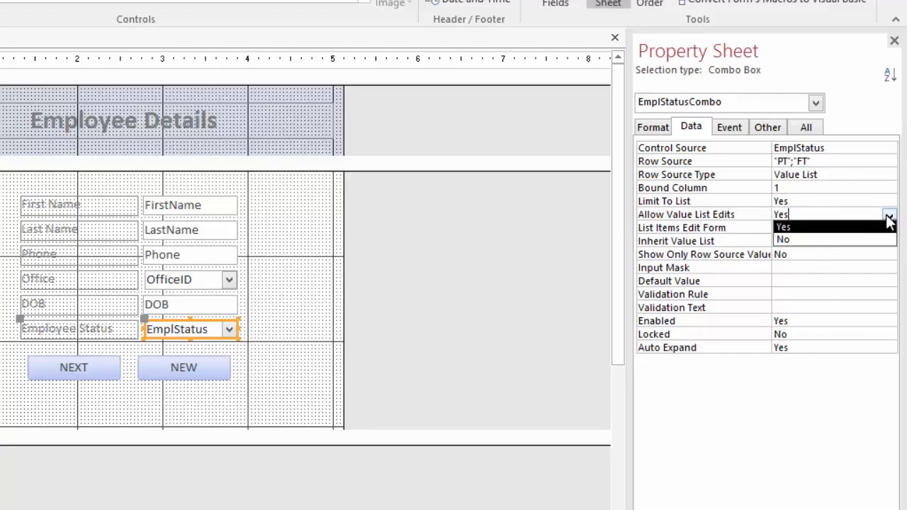
{"action": "left_click", "coordinate": [807, 244]}
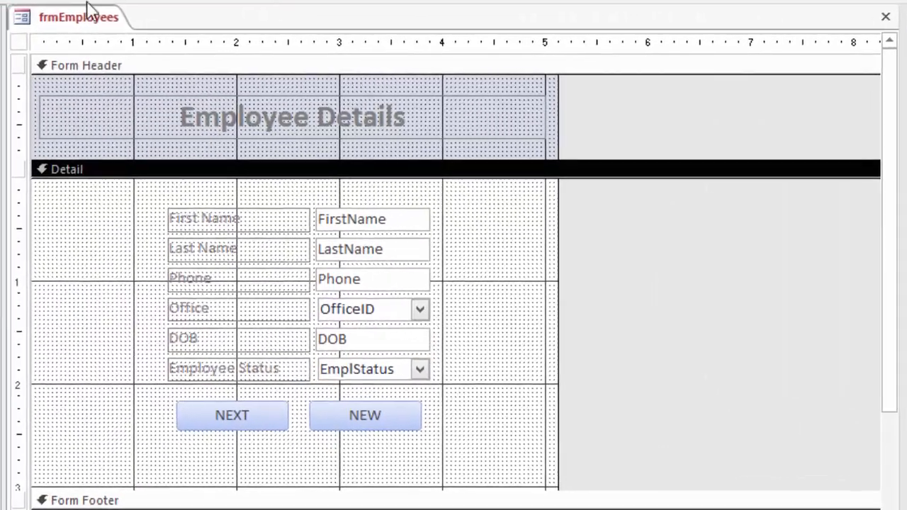
Step: Return frmEmployees to Form View and check the choices offered by the Employee Status and Office lists
{"action": "right_click", "coordinate": [88, 10]}
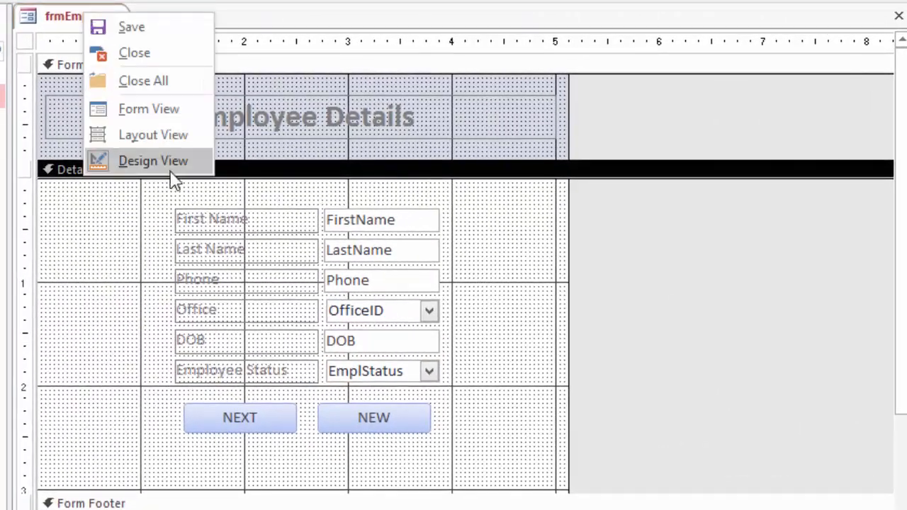
{"action": "left_click", "coordinate": [106, 106]}
{"action": "left_click", "coordinate": [425, 310]}
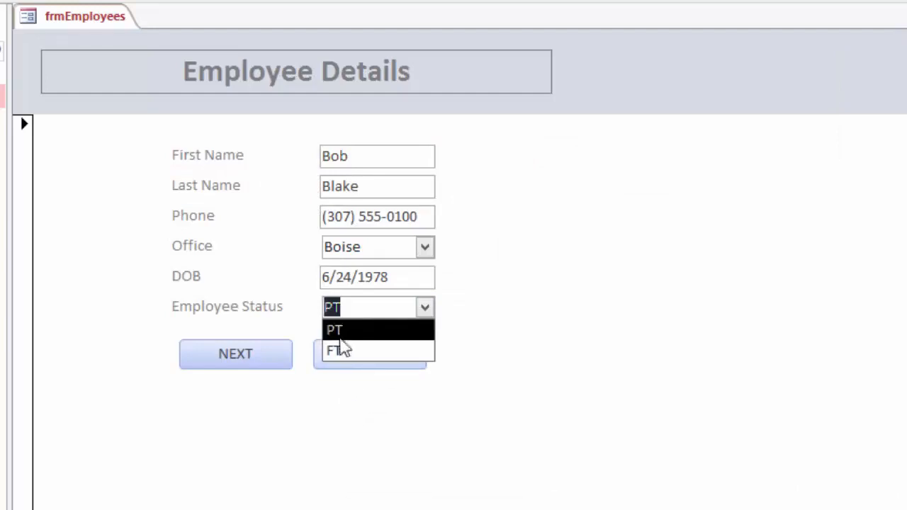
{"action": "left_click", "coordinate": [428, 317]}
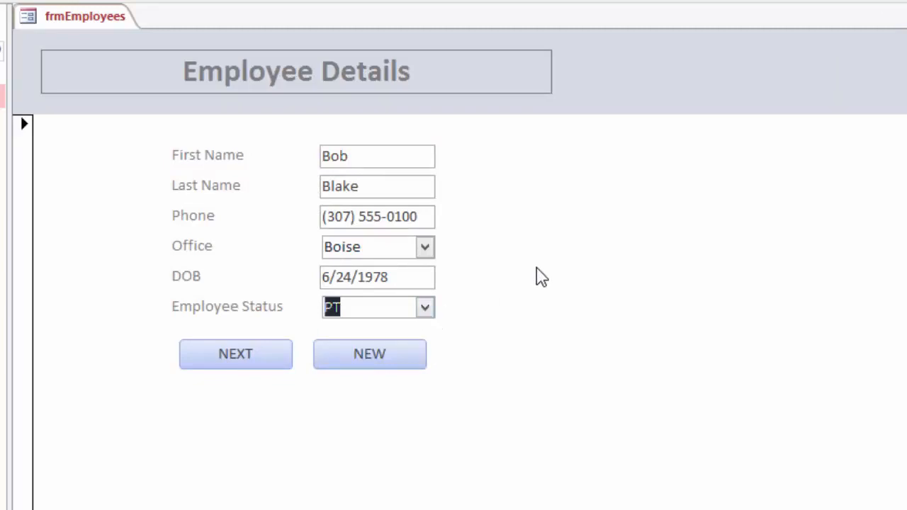
{"action": "left_click", "coordinate": [425, 249]}
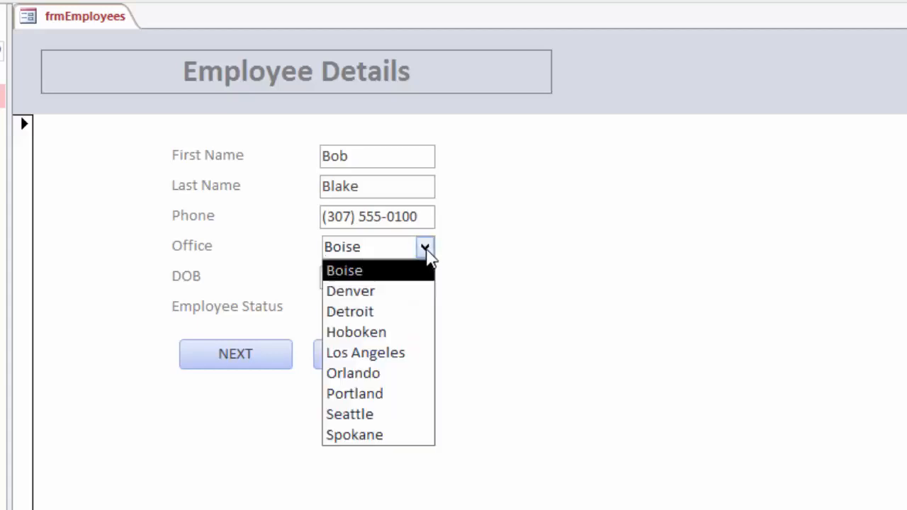
{"action": "left_click", "coordinate": [425, 250]}
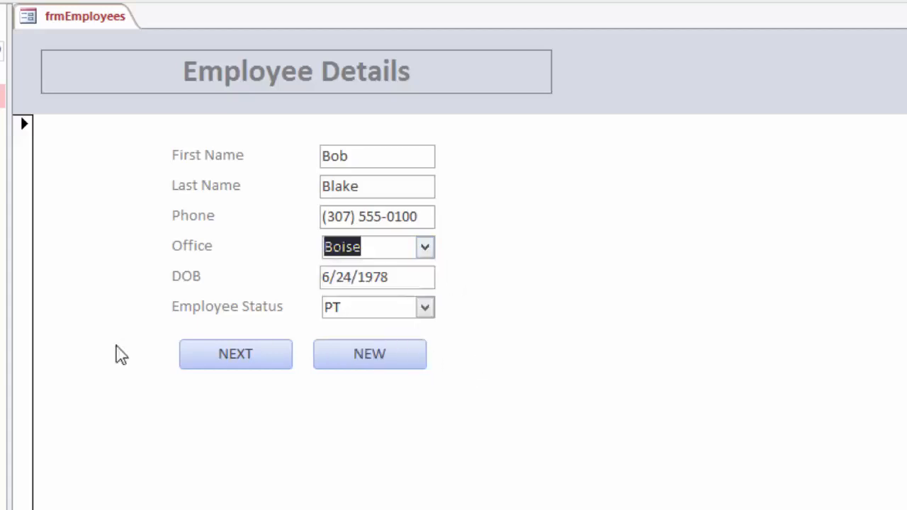